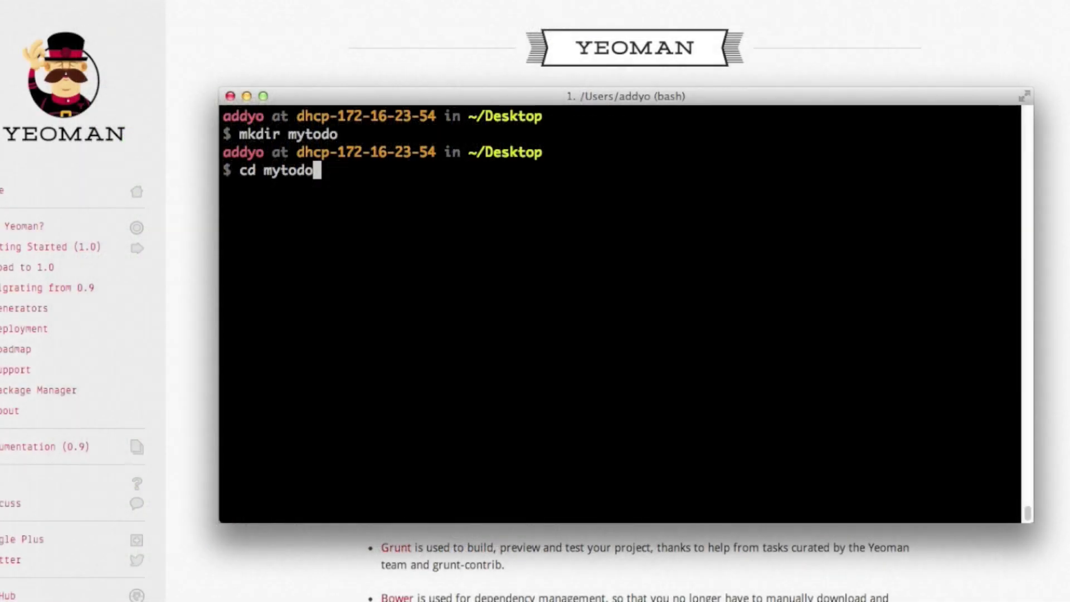
# - Enter the mytodo folder and install generator-angular globally with npm
pyautogui.press('Return')
pyautogui.write('npm')
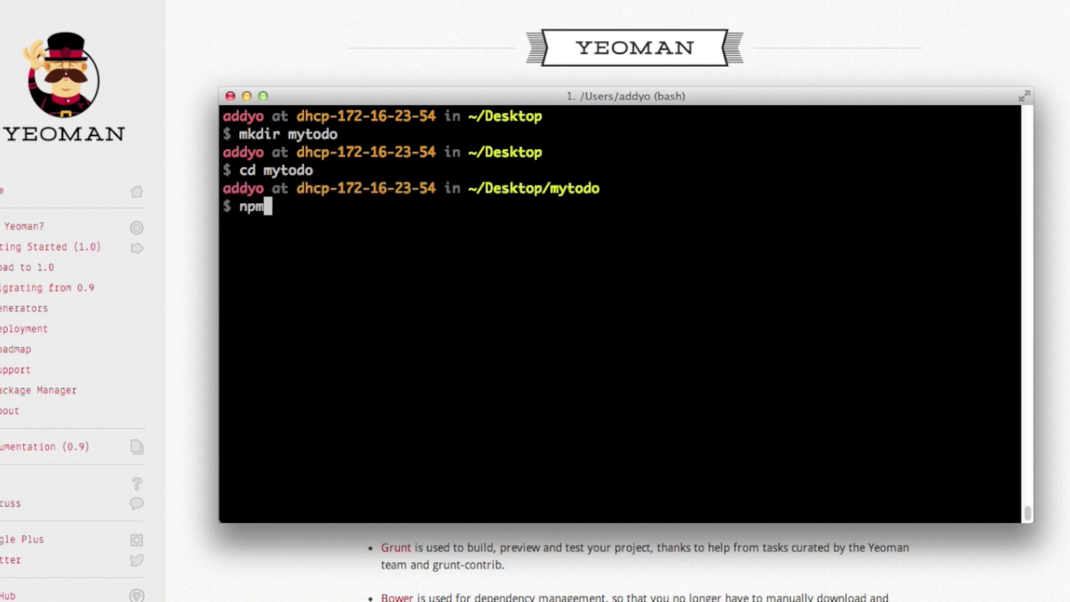
pyautogui.write(' install -g ')
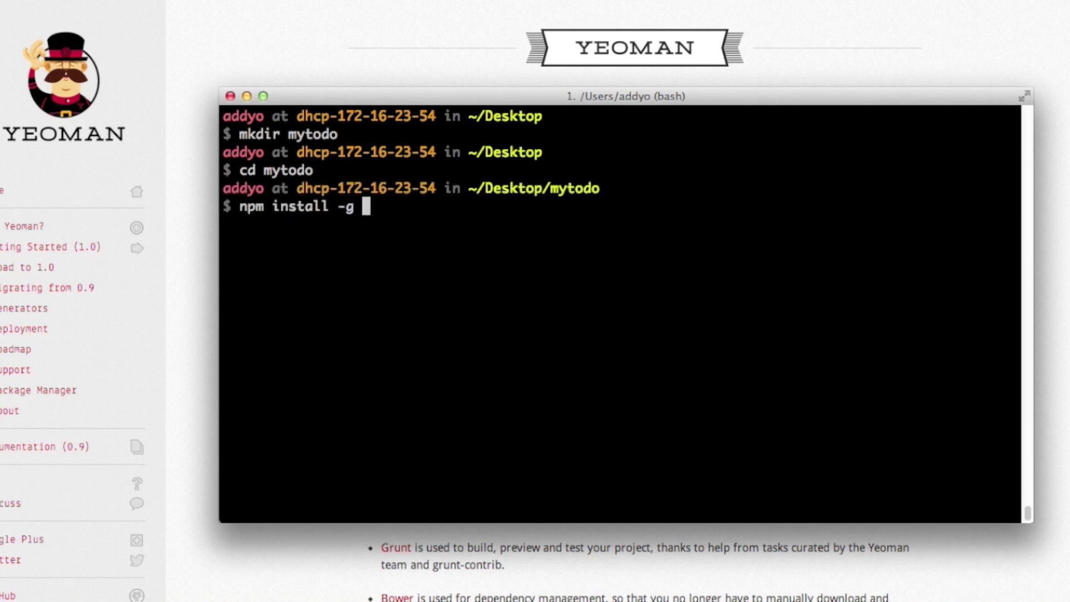
pyautogui.write('generator-angular')
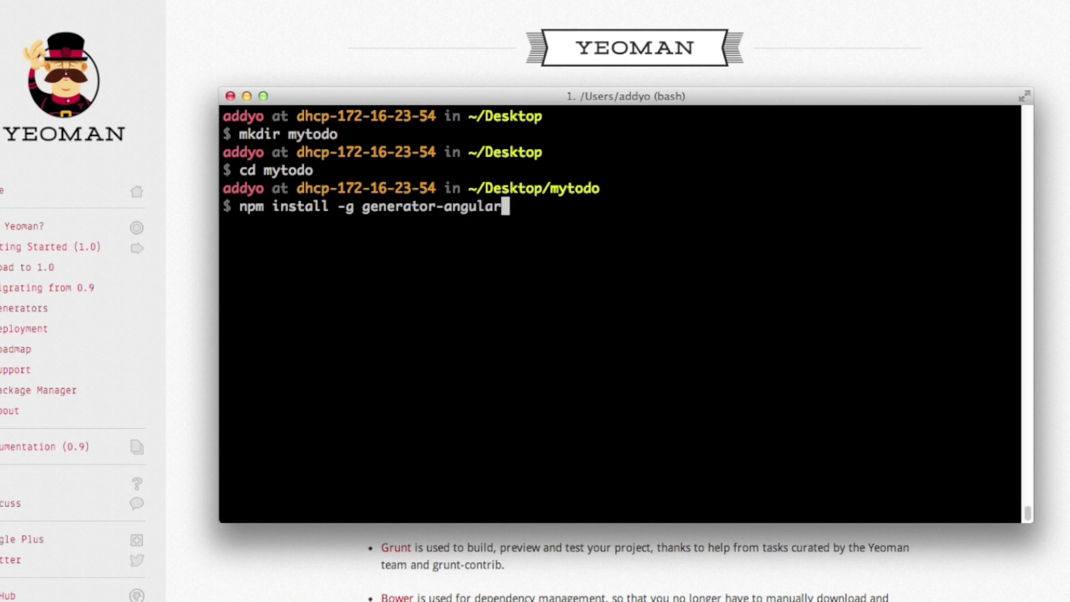
pyautogui.press('Return')
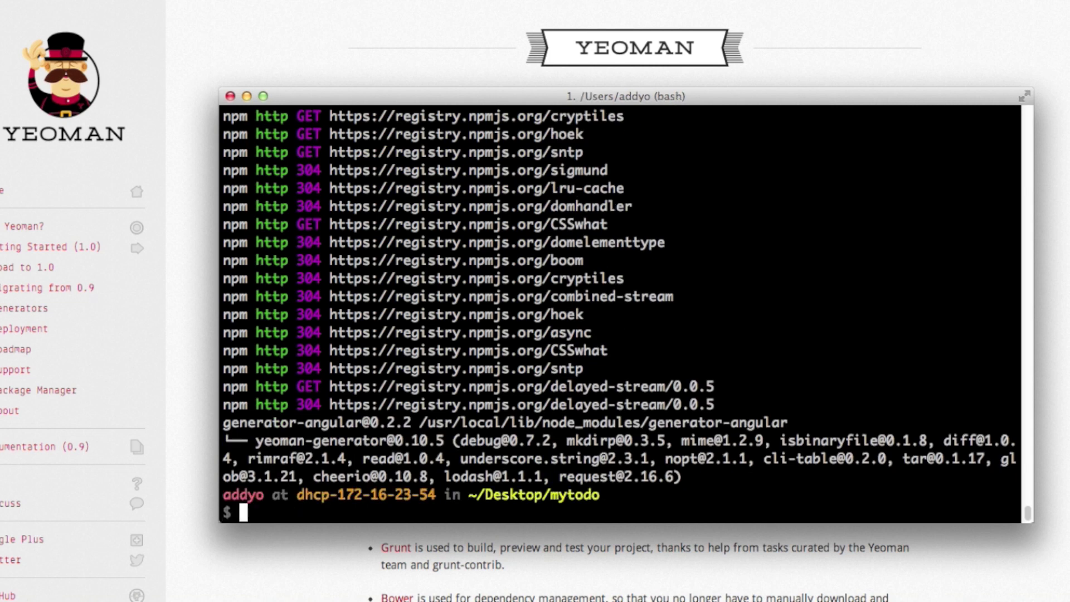
pyautogui.write('clear')
# - Scaffold with yo angular: Bootstrap yes; Compass, angular-resource, angular-cookies, angular-sanitize no
pyautogui.press('Return')
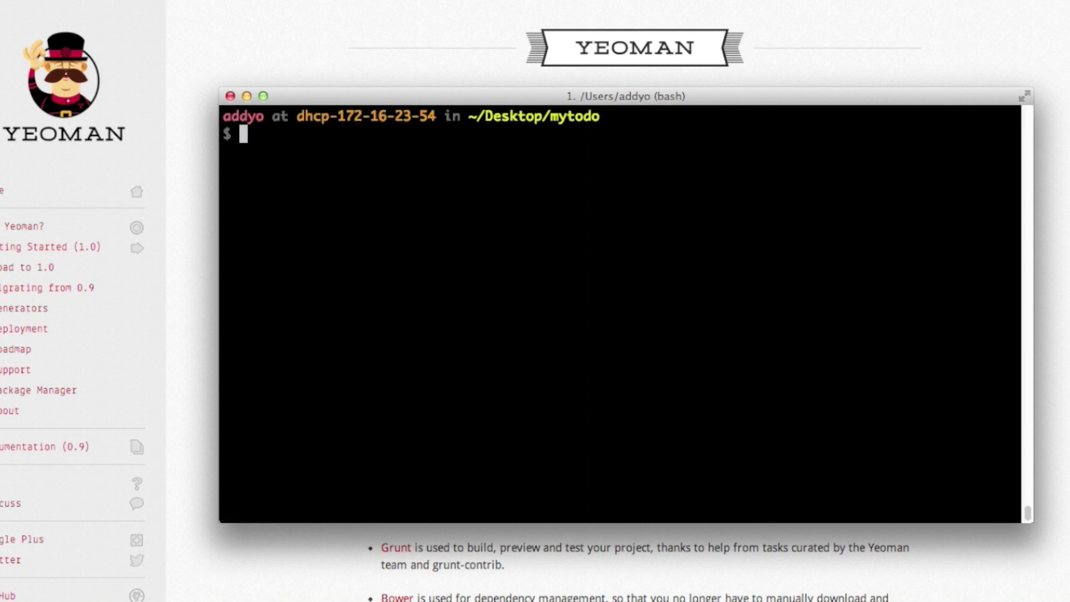
pyautogui.write('yo angular')
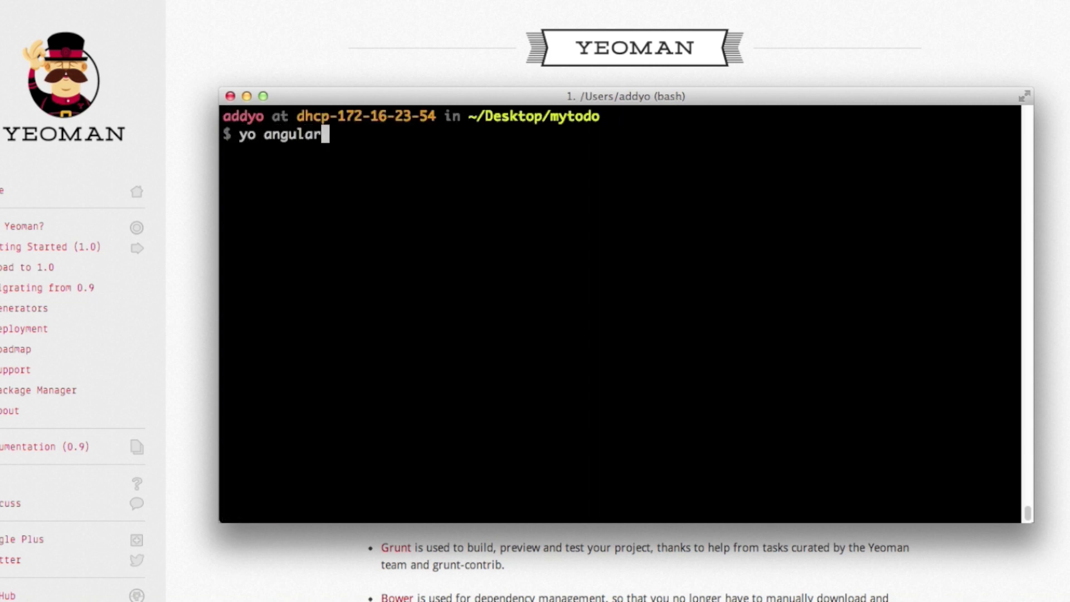
pyautogui.press('Return')
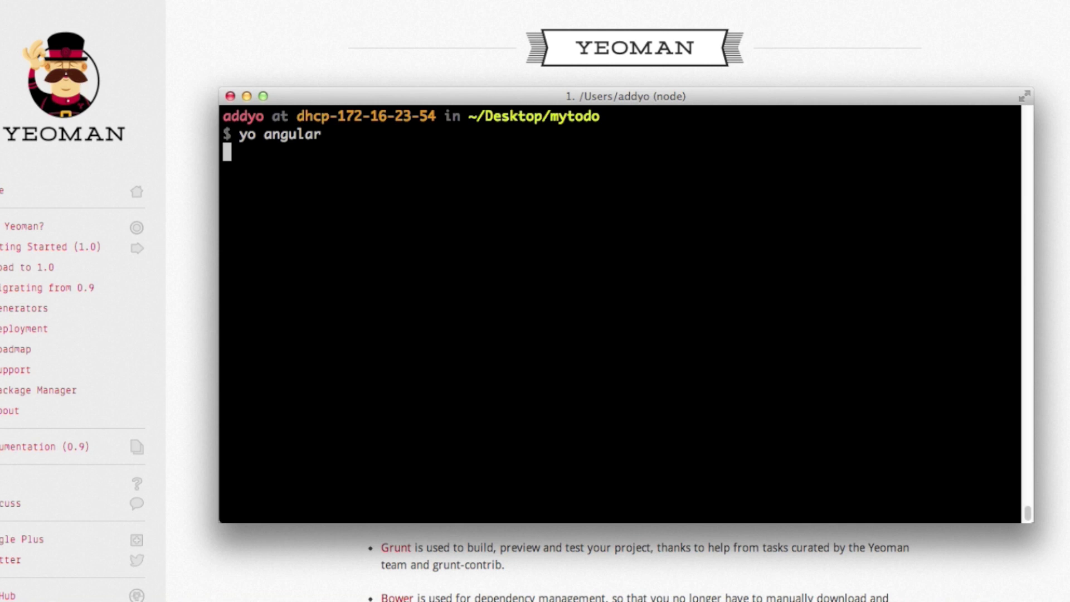
pyautogui.write('Y')
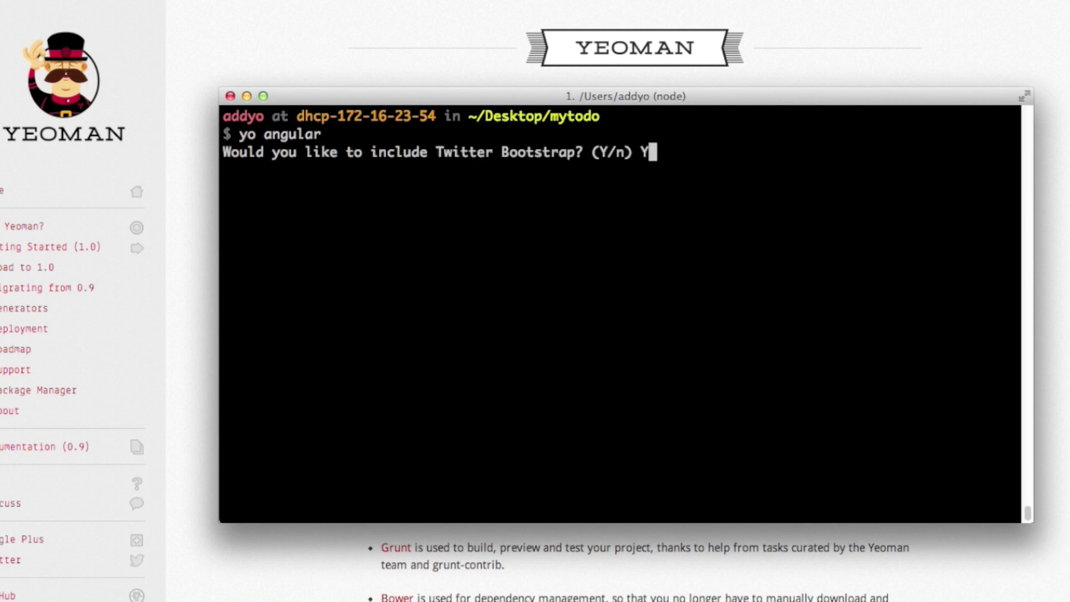
pyautogui.press('Return')
pyautogui.write('n')
pyautogui.press('Return')
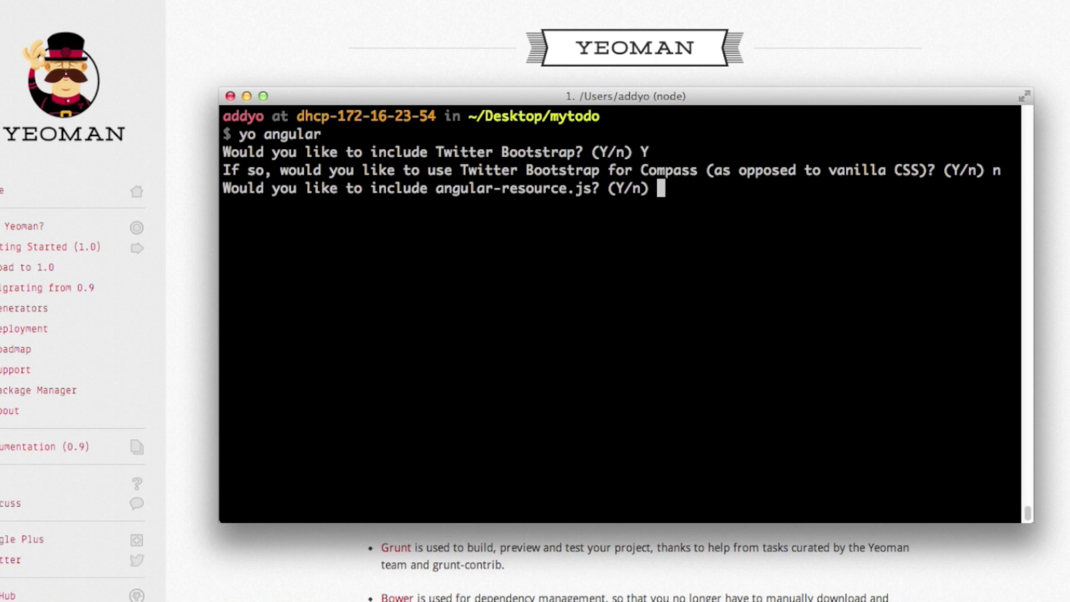
pyautogui.write('n')
pyautogui.press('Return')
pyautogui.write('n')
pyautogui.press('Return')
pyautogui.write('n')
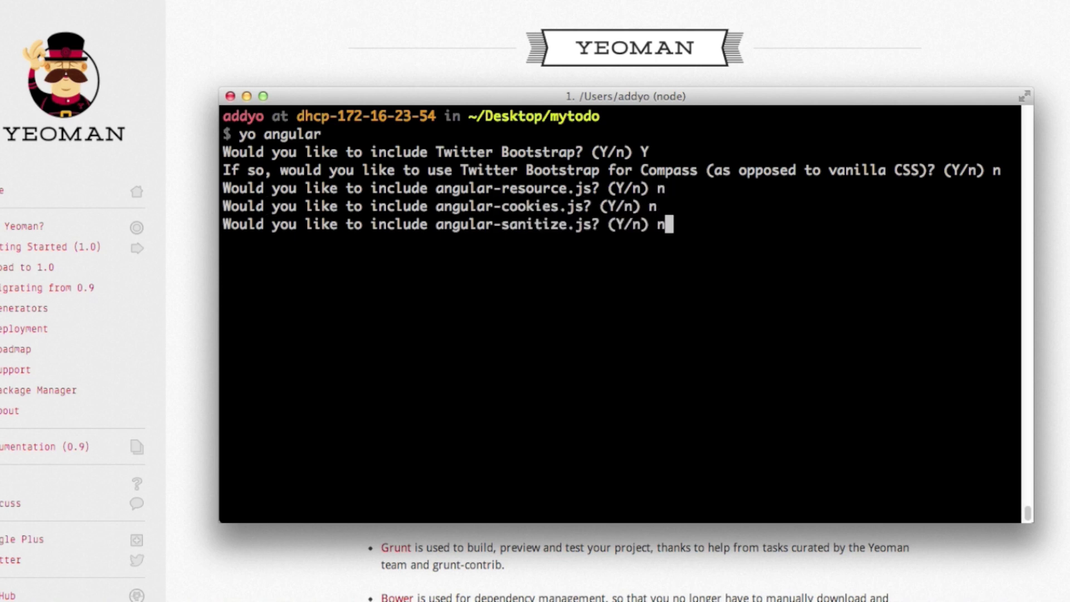
pyautogui.press('Return')
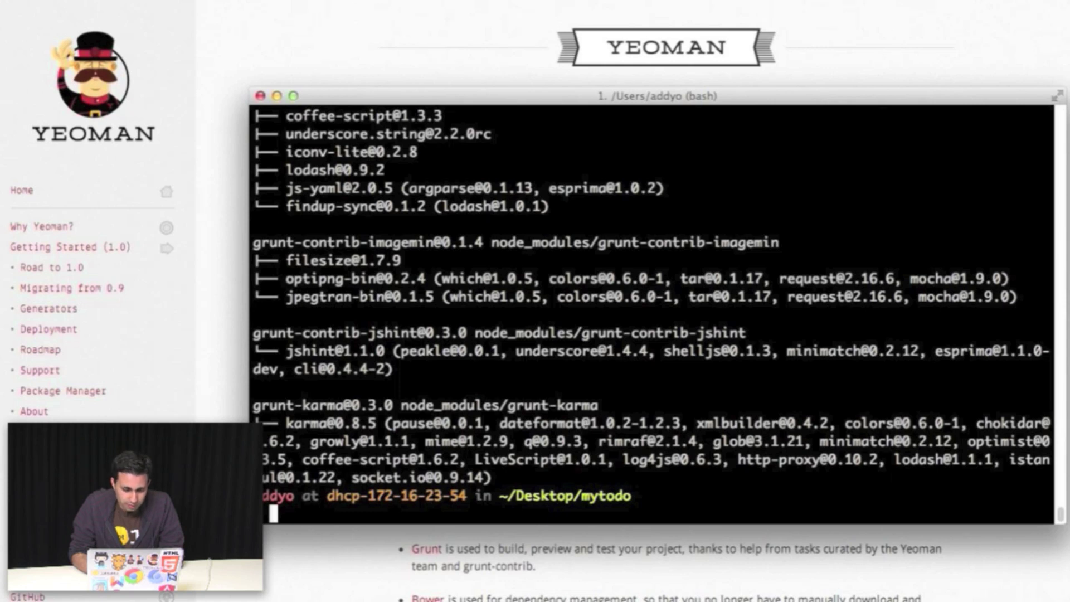
# - Run grunt server, then delete the welcome markup inside main.html's hero-unit div and save
pyautogui.hotkey('ctrl', 'l')
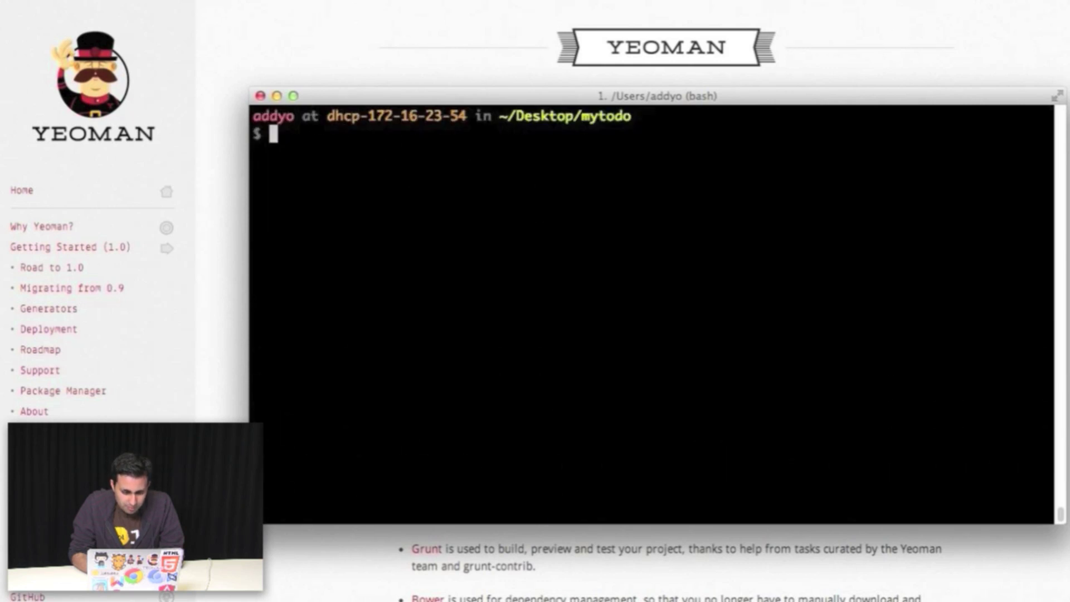
pyautogui.write('grunt s')
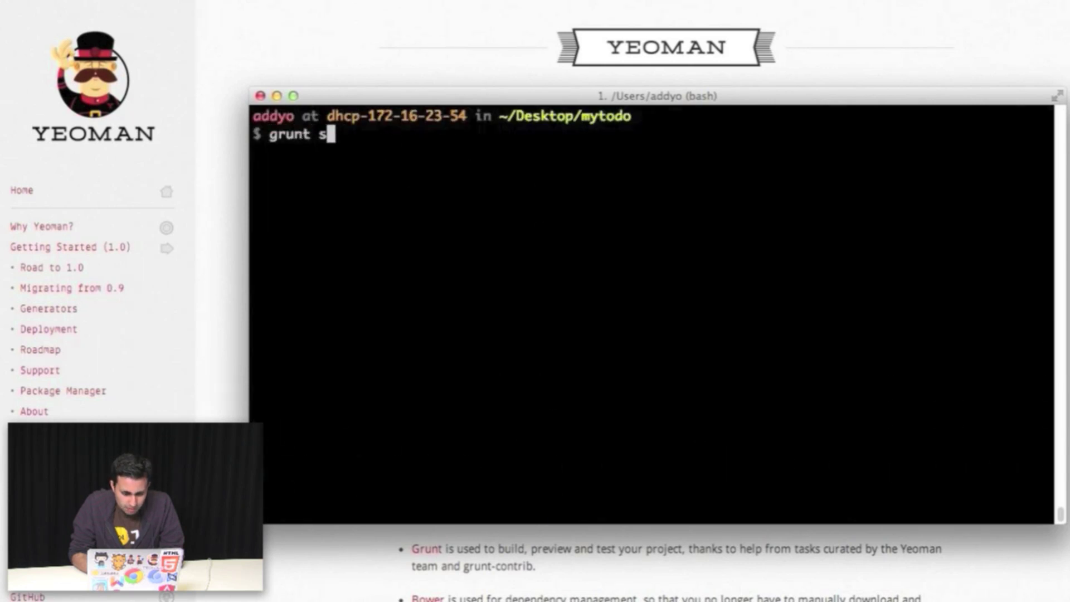
pyautogui.write('erver')
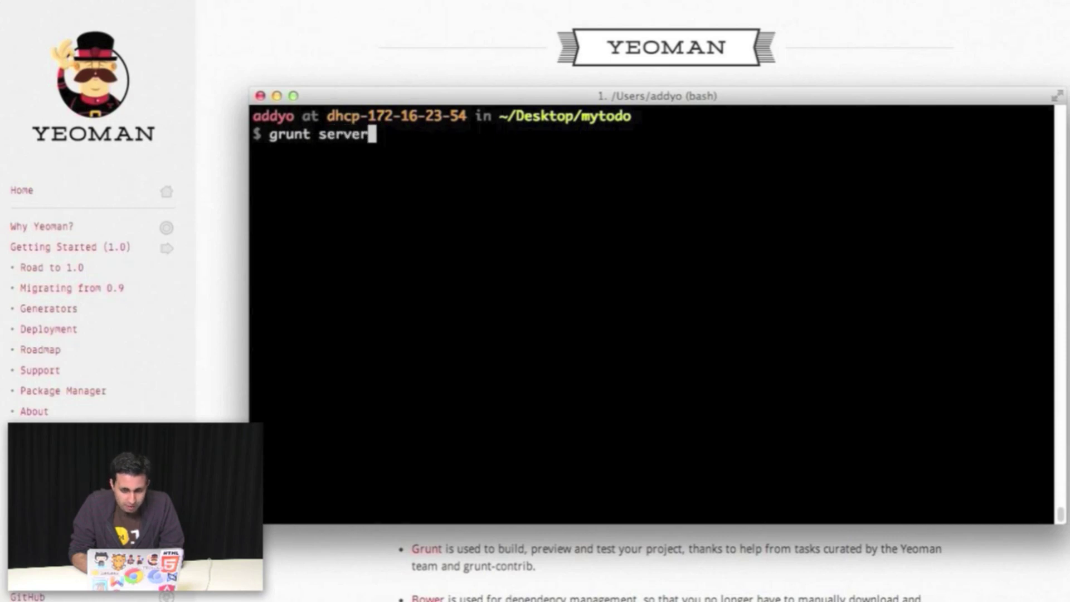
pyautogui.press('Return')
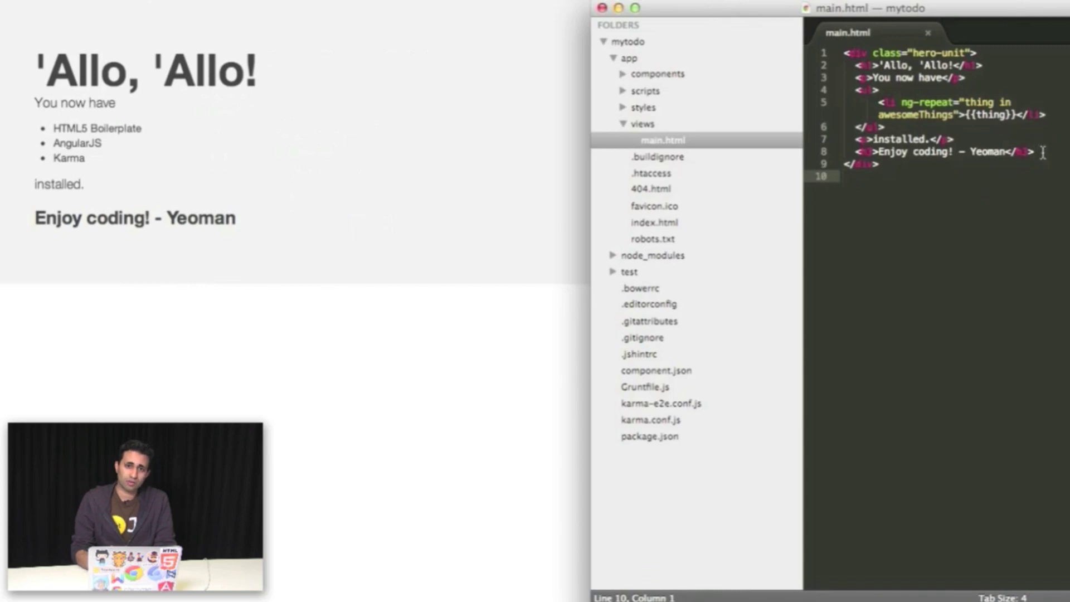
pyautogui.moveTo(844, 164); pyautogui.dragTo(833, 69)
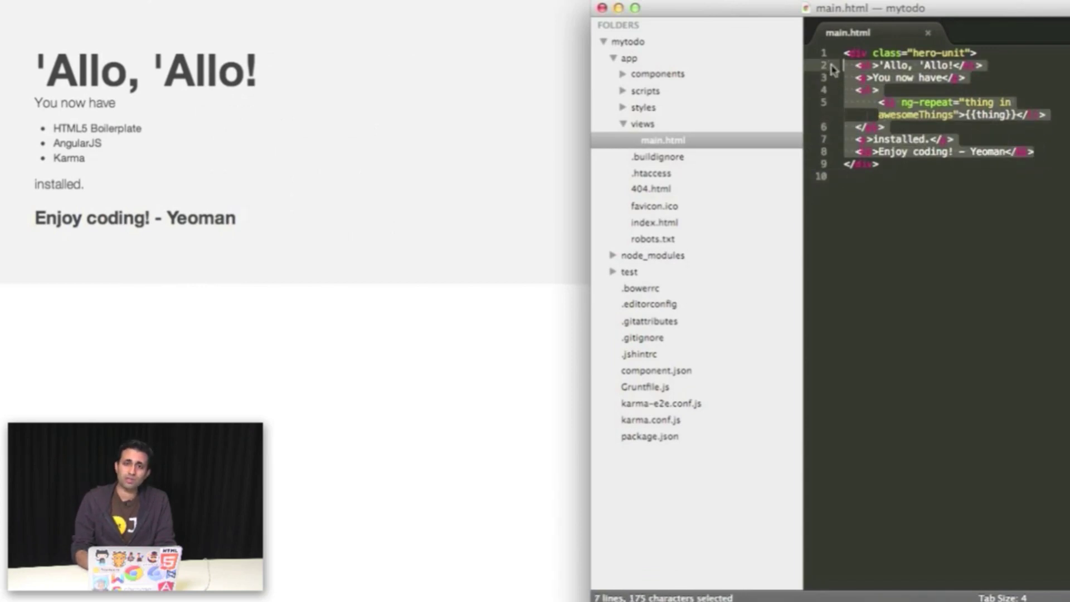
pyautogui.press('BackSpace')
pyautogui.press('cmd+s')
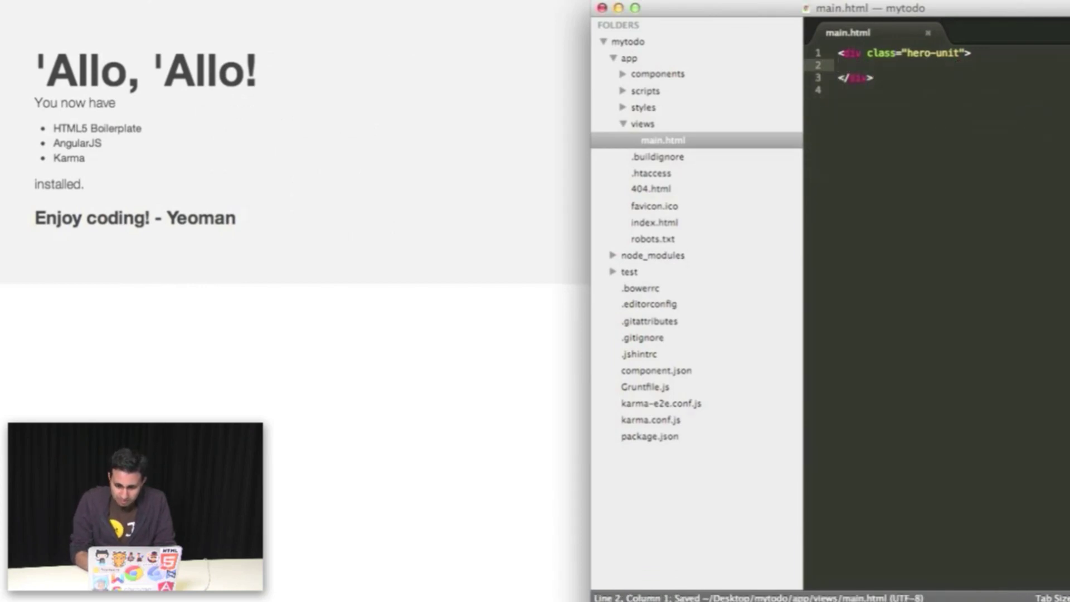
# - In main.js, replace awesomeThings with $scope.todos = ['Item 1', 'Item 2', 'Item 3'] and save
pyautogui.doubleClick(666, 124)
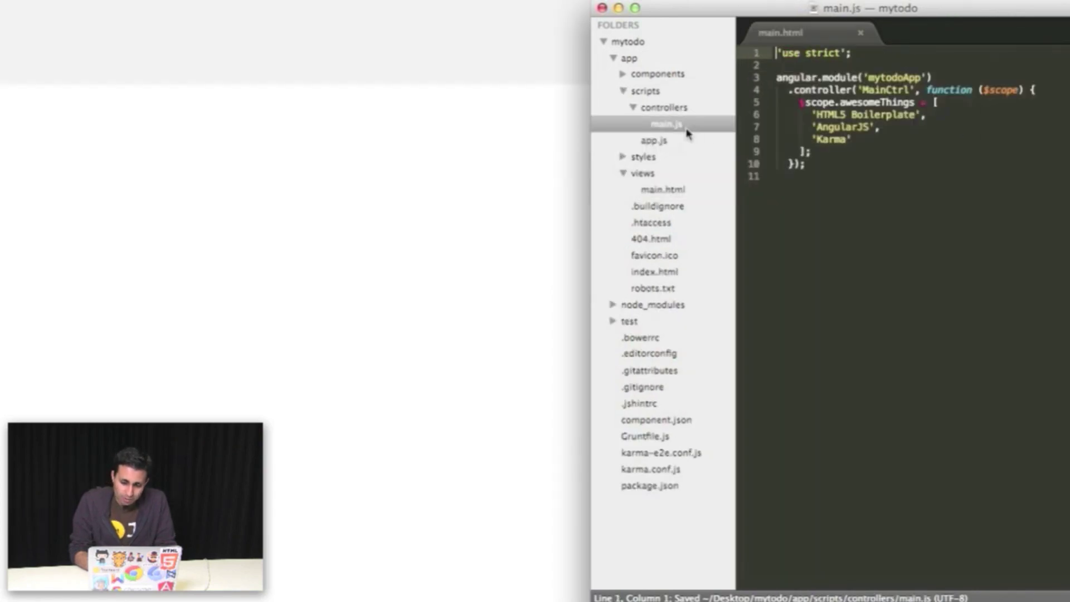
pyautogui.moveTo(824, 159); pyautogui.dragTo(940, 100)
pyautogui.press('Return')
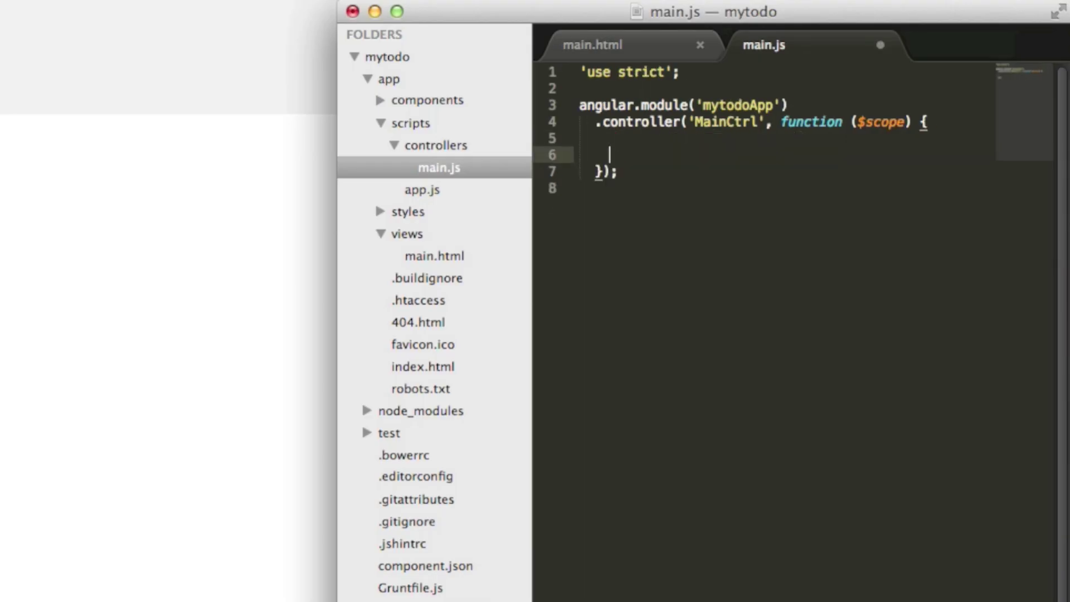
pyautogui.write('$scope.to')
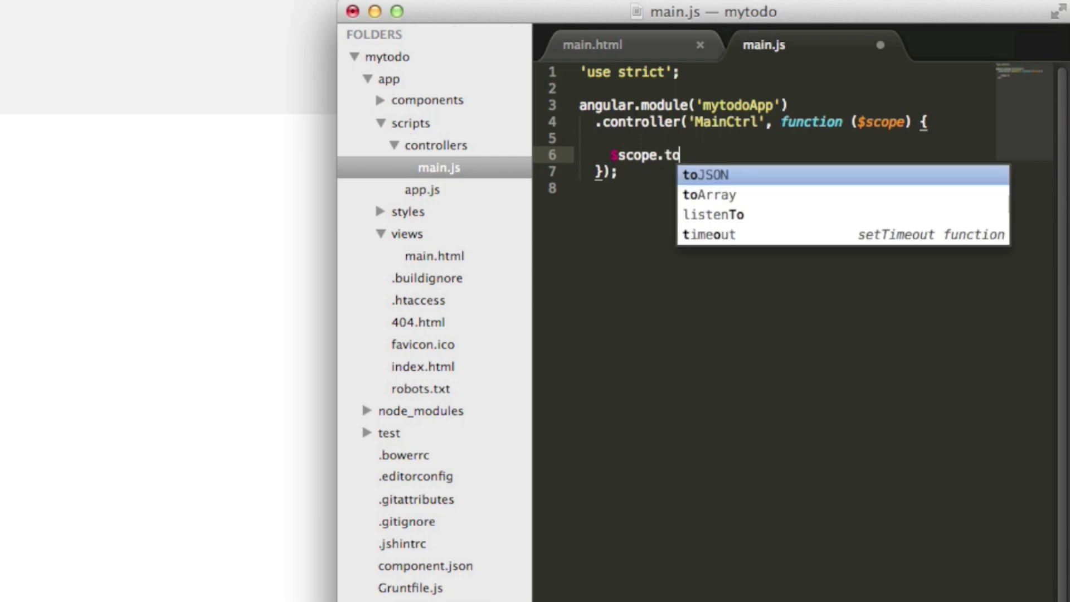
pyautogui.write('dos = [')
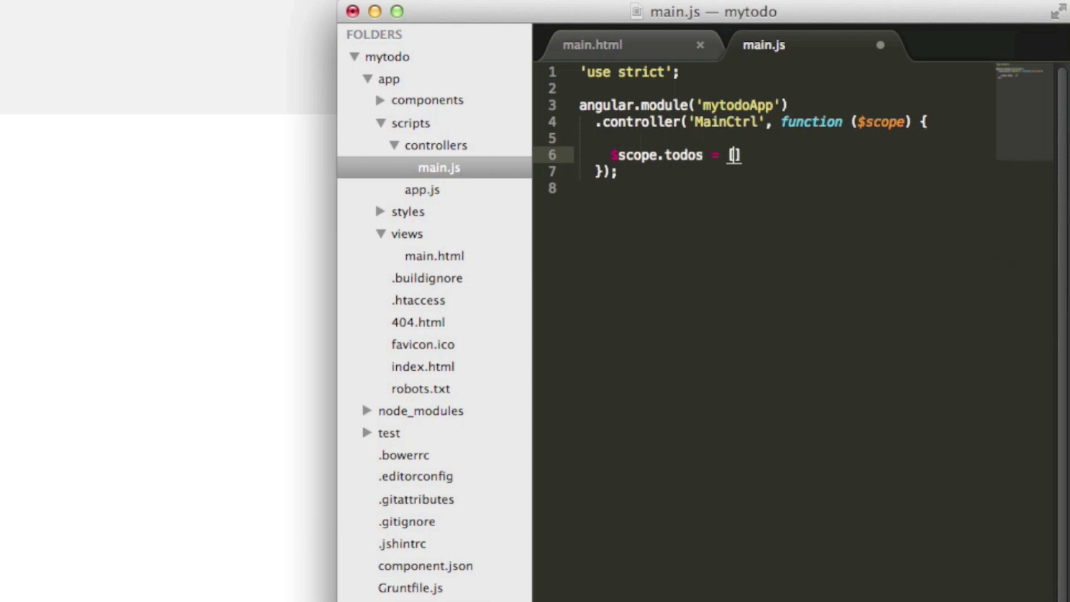
pyautogui.write("'Item 1")
pyautogui.write("', 'Item 2")
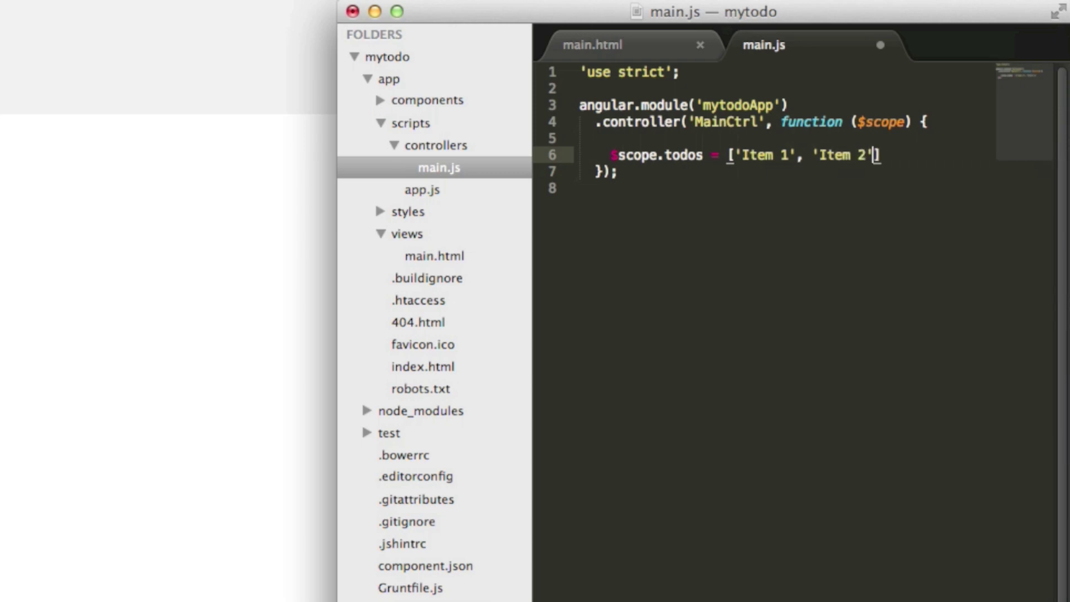
pyautogui.write("', 'Item 3'")
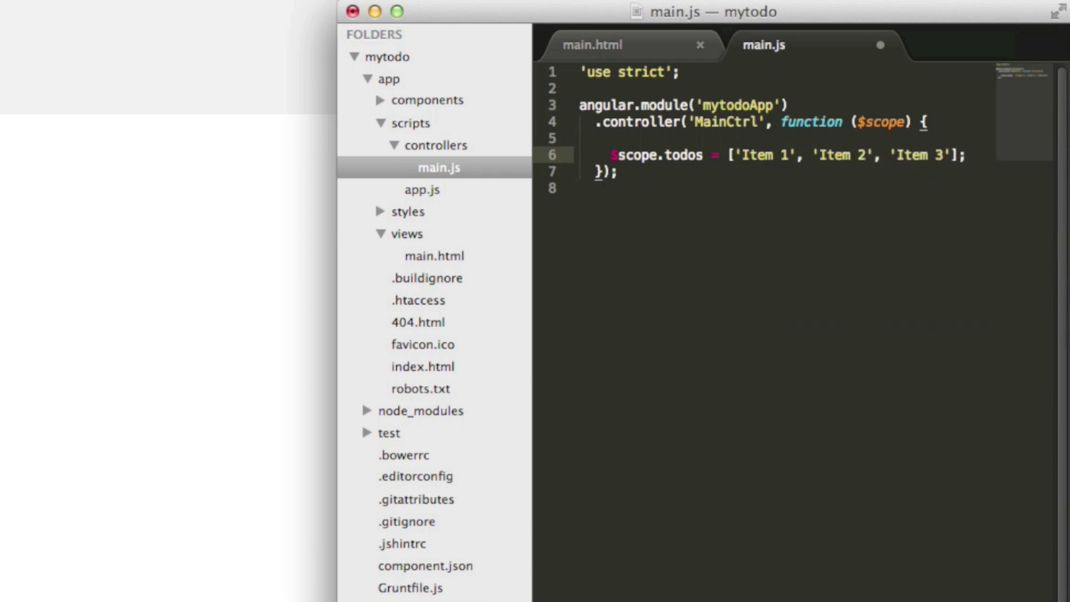
pyautogui.press('Return')
pyautogui.press('super+s')
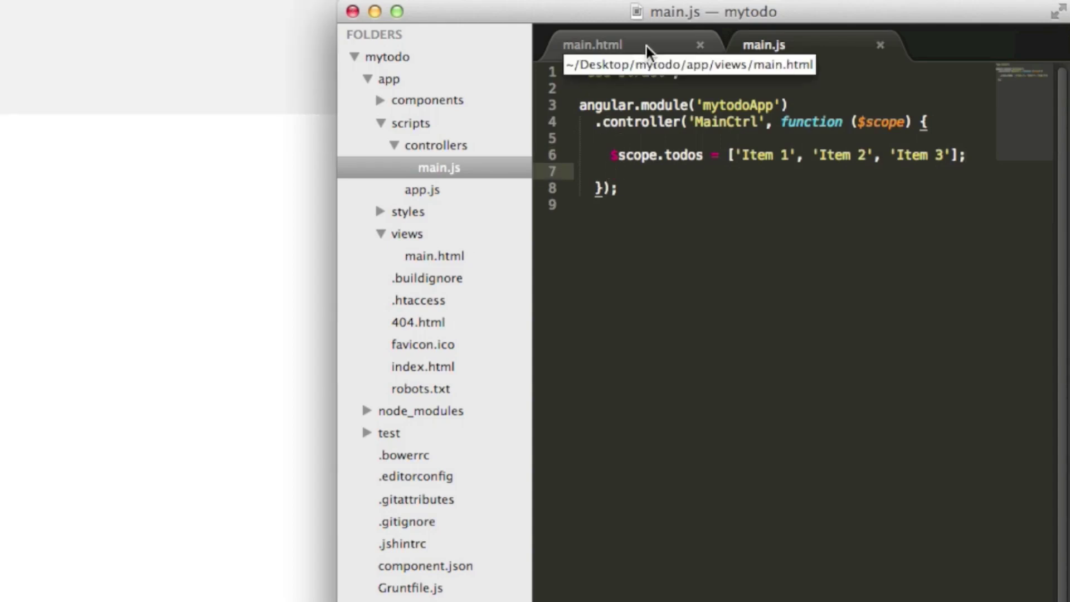
# - Add a heading and an ng-repeat="todo in todos" paragraph holding an ng-model="todo" text input, then save
pyautogui.click(645, 46)
pyautogui.write('h2')
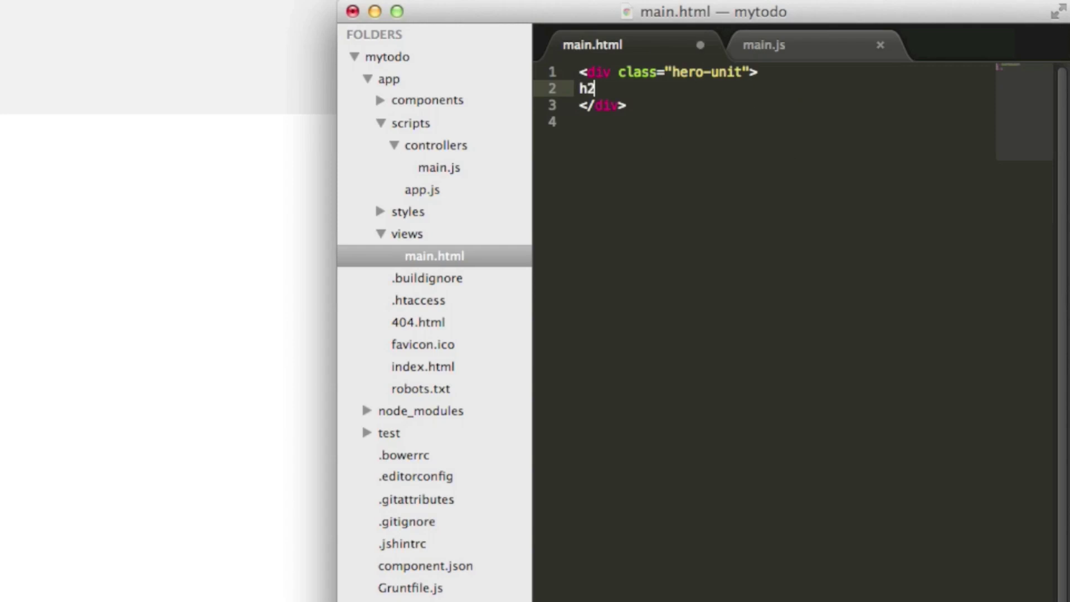
pyautogui.press('Tab')
pyautogui.write('My todos')
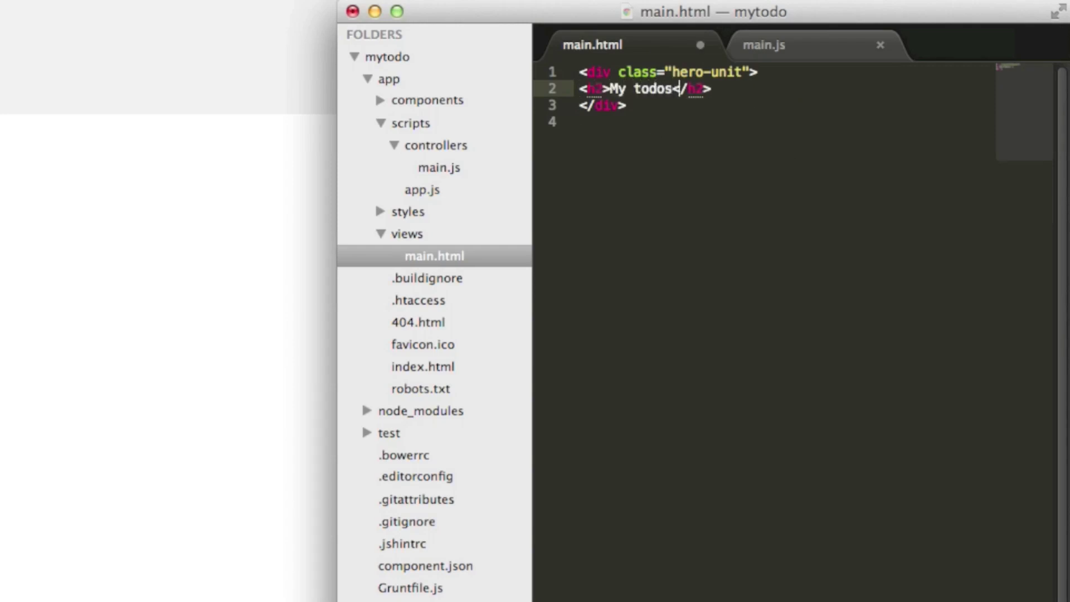
pyautogui.press('super+Return')
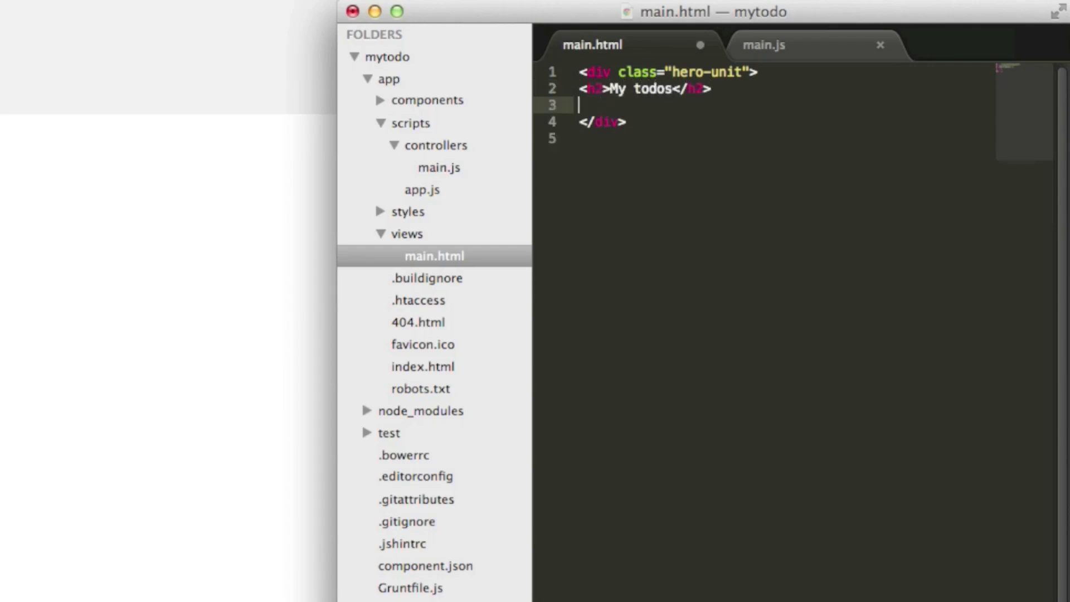
pyautogui.write('p')
pyautogui.press('Tab')
pyautogui.write('ng')
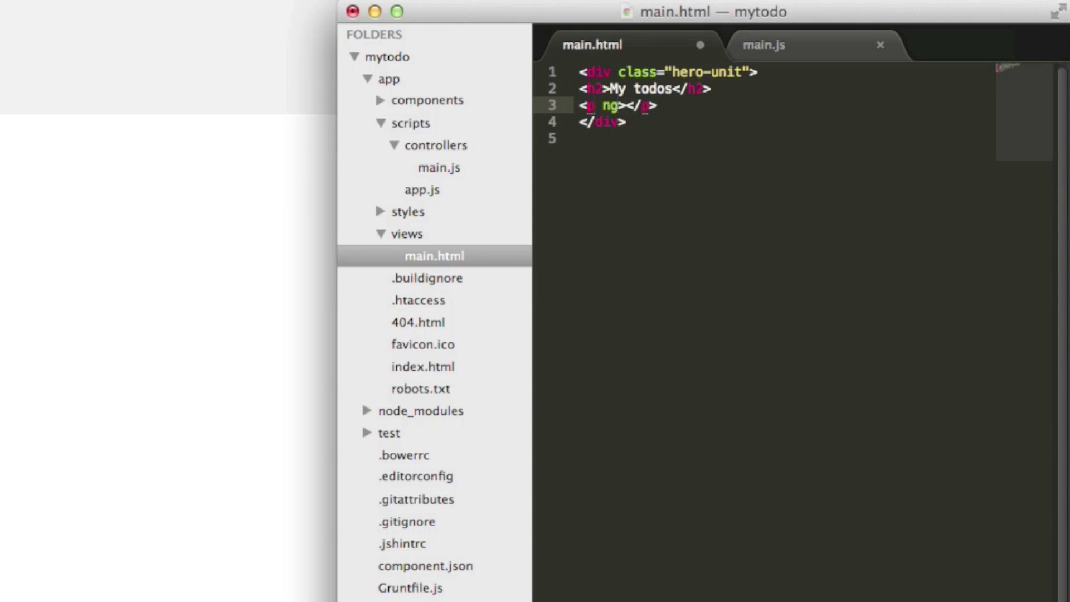
pyautogui.write('-repeat')
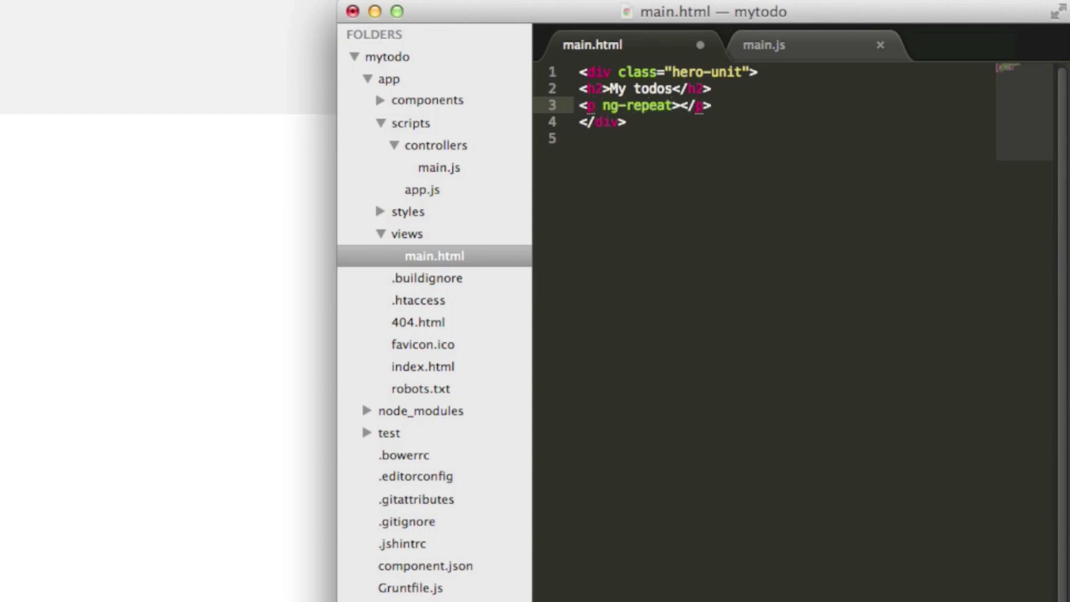
pyautogui.write('="t')
pyautogui.write('odo in todo')
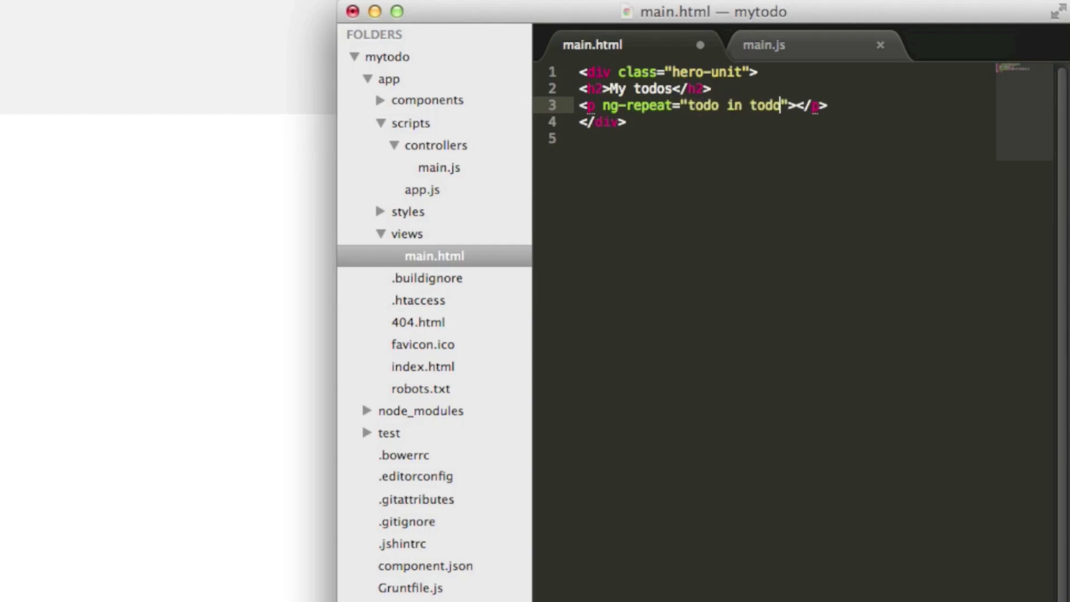
pyautogui.write('s"')
pyautogui.press('Return')
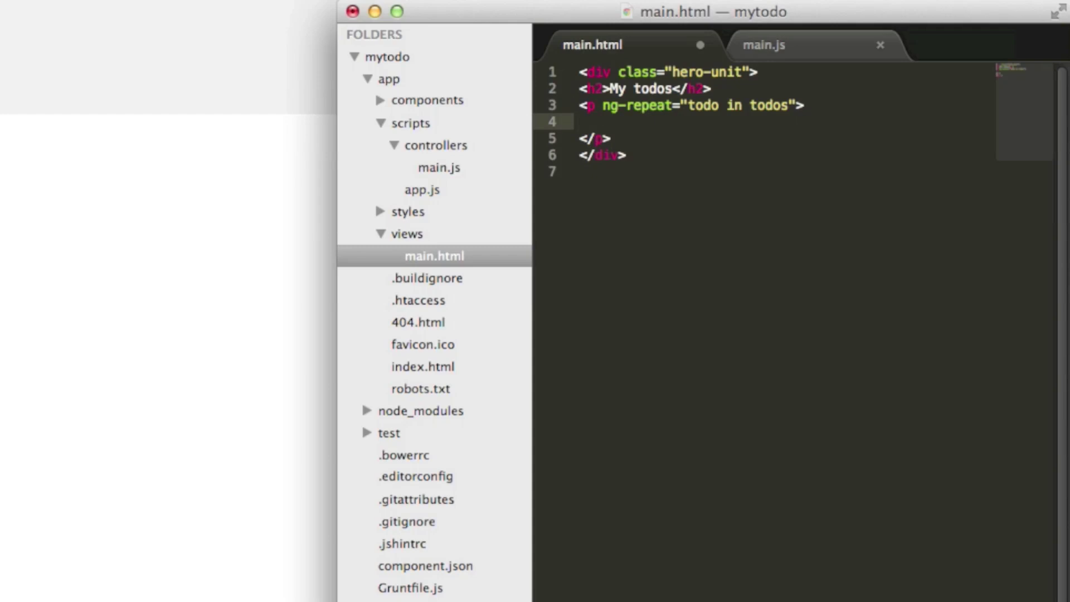
pyautogui.write('input')
pyautogui.press('Tab')
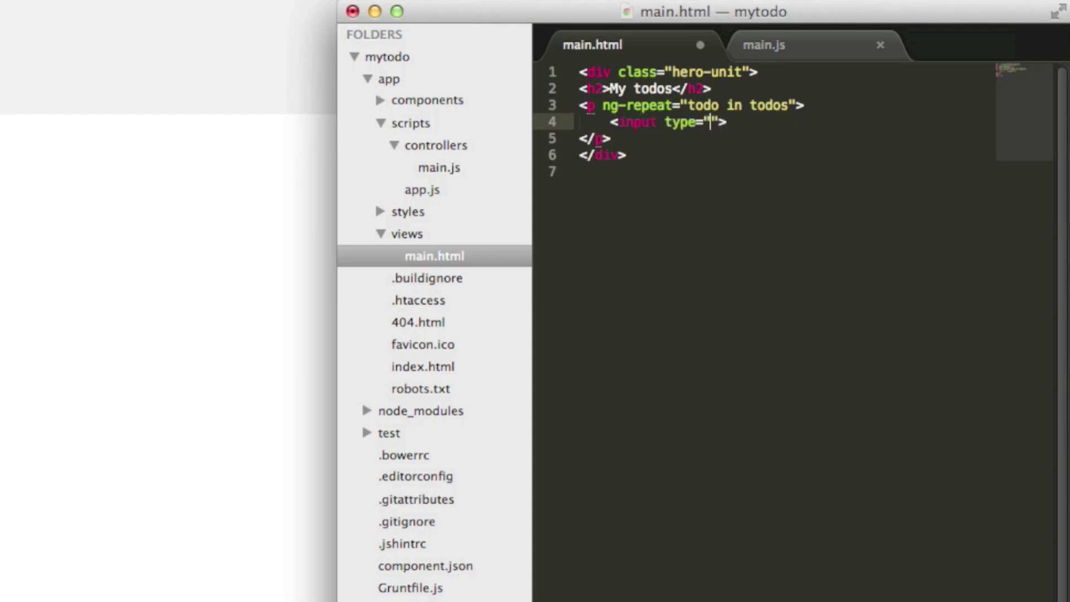
pyautogui.write('text"')
pyautogui.write(' ng-model')
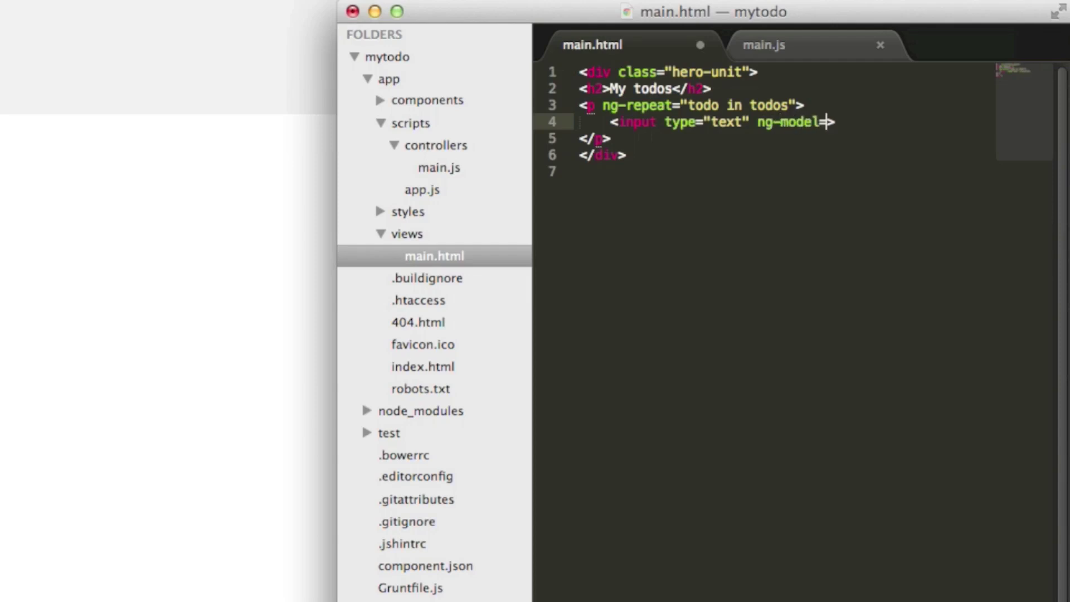
pyautogui.write('="todo')
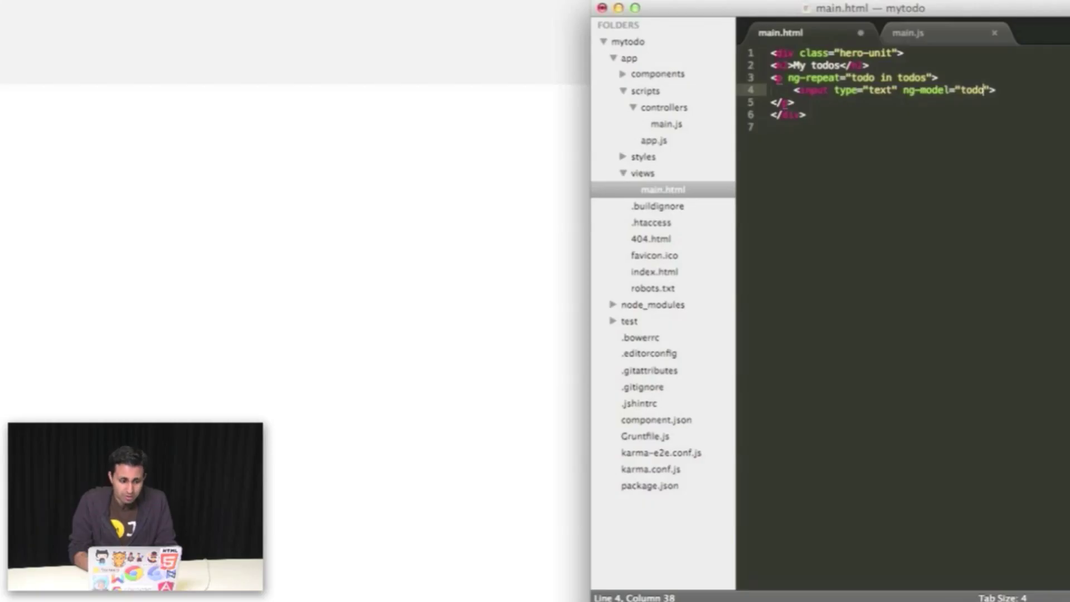
pyautogui.press('Right')
pyautogui.press('Right')
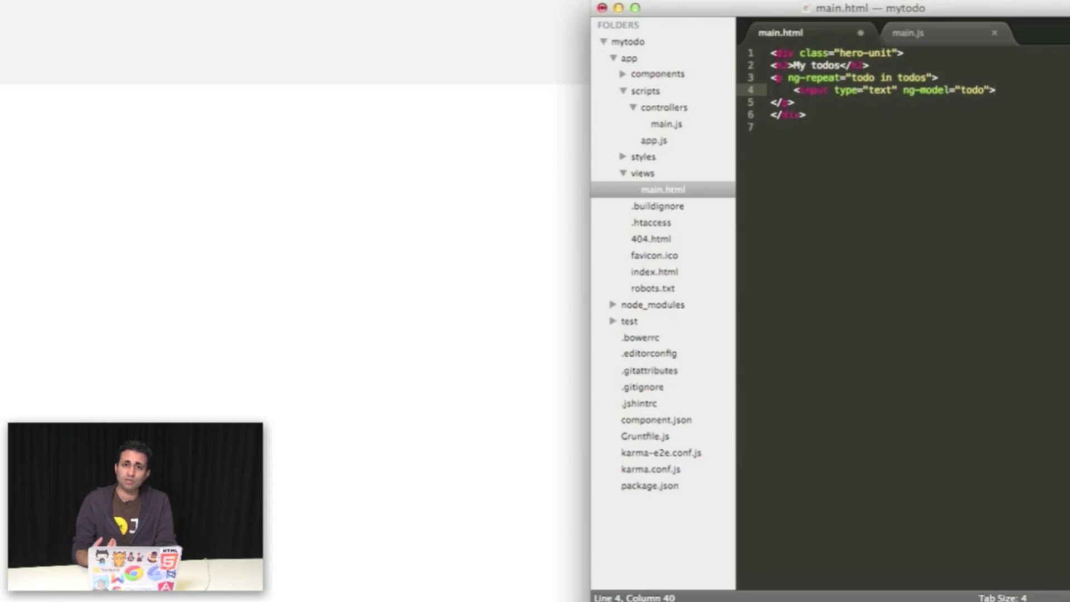
pyautogui.press('super+s')
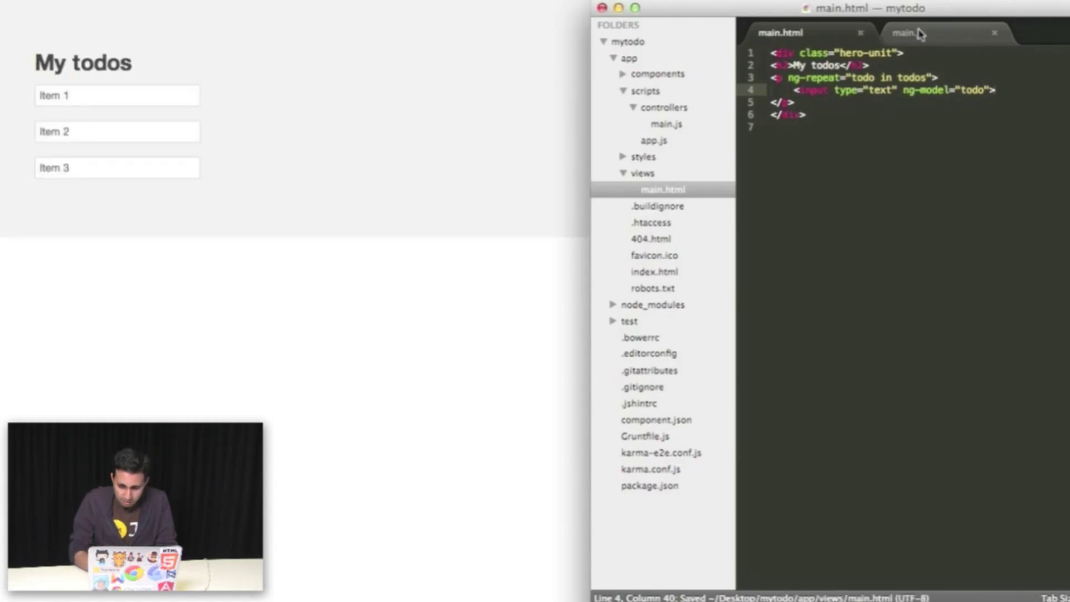
# - Insert a form below the todo list that submits with ng-submit="addTodo()"
pyautogui.press('super+Tab')
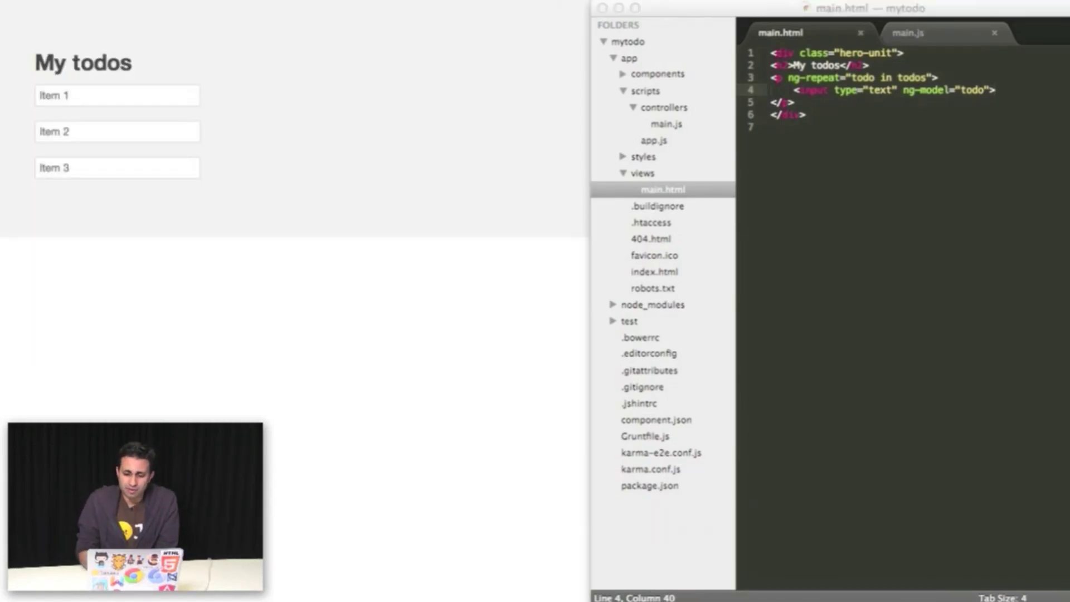
pyautogui.press('super+Tab')
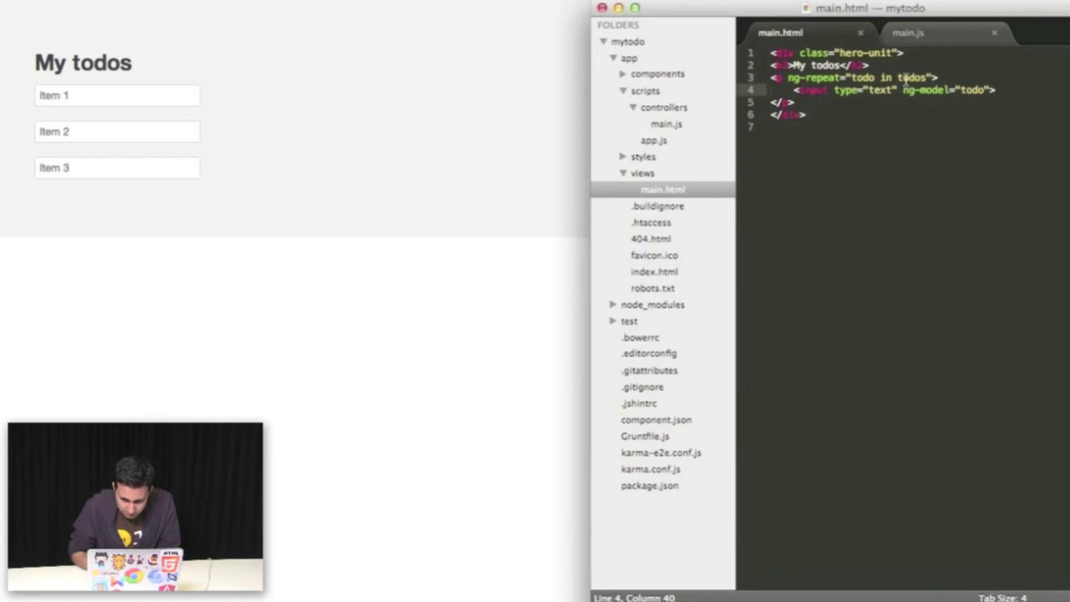
pyautogui.click(798, 102)
pyautogui.press('Return')
pyautogui.press('Return')
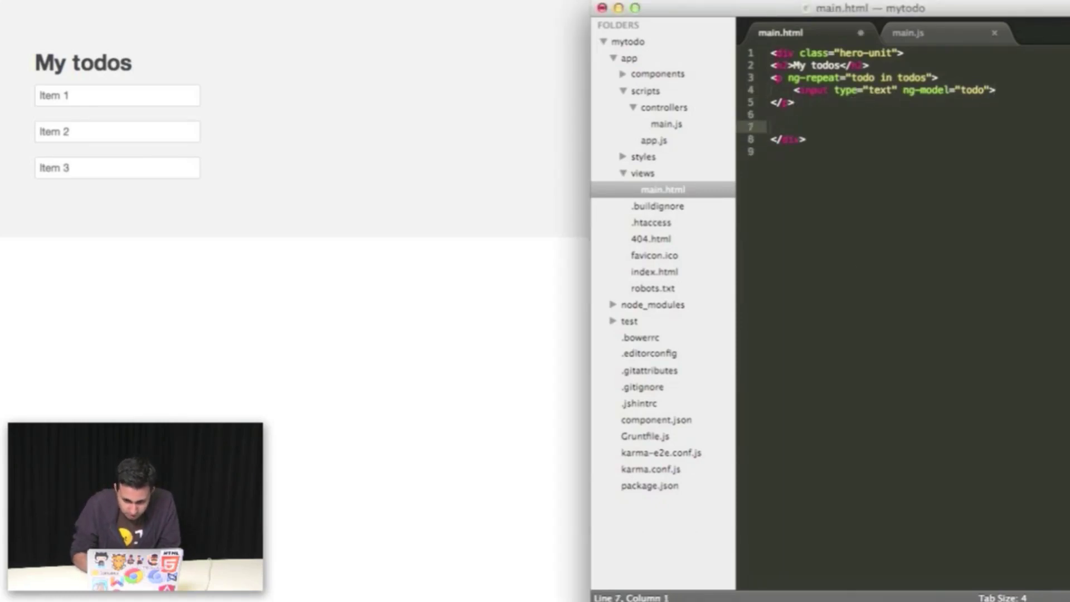
pyautogui.write('form')
pyautogui.press('Tab')
pyautogui.press('BackSpace')
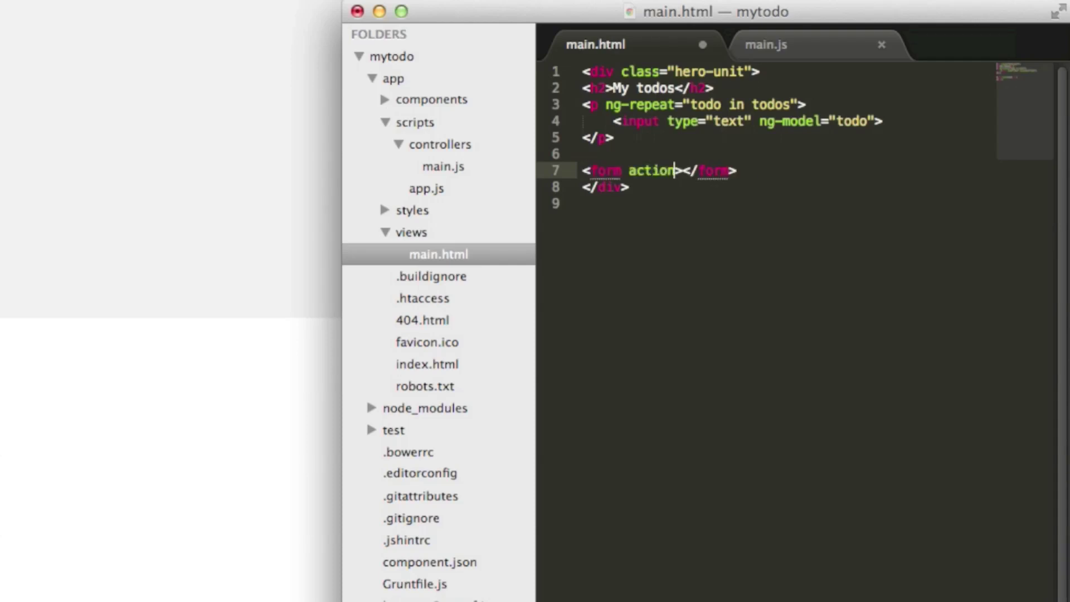
pyautogui.press('BackSpace')
pyautogui.press('BackSpace')
pyautogui.press('BackSpace')
pyautogui.press('BackSpace')
pyautogui.write('ng-sub')
pyautogui.write('mit="ad')
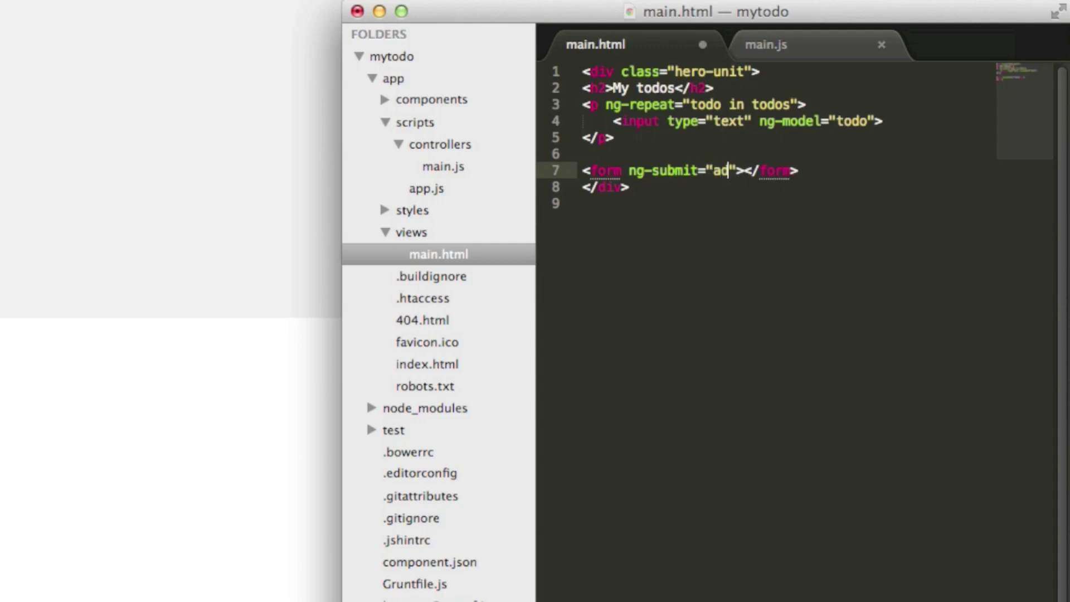
pyautogui.write('dTodo(')
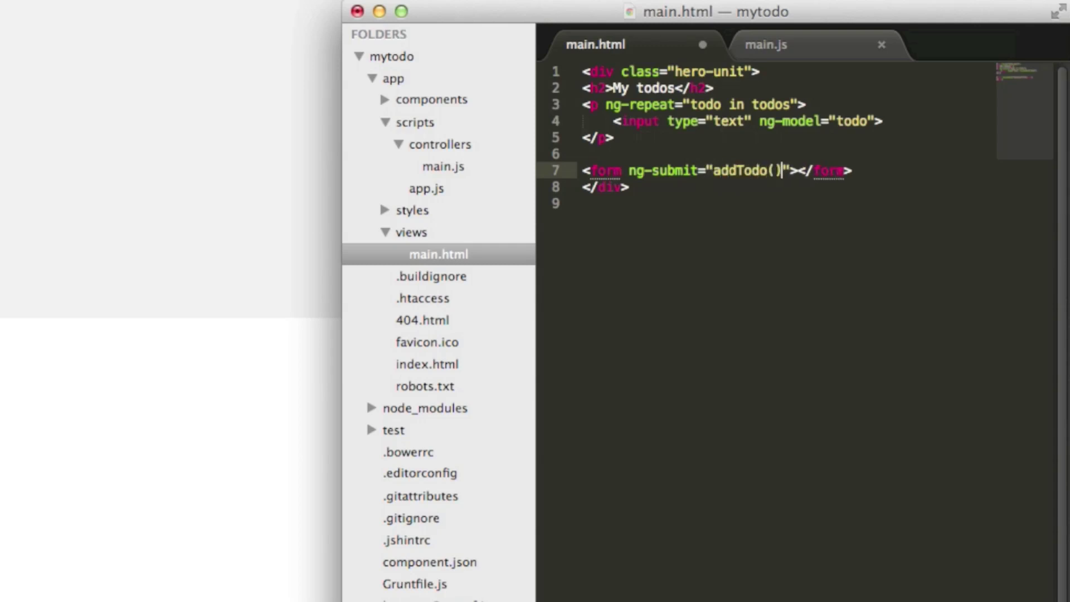
# - Inside the form, add a div containing a text input bound to todo
pyautogui.press('Return')
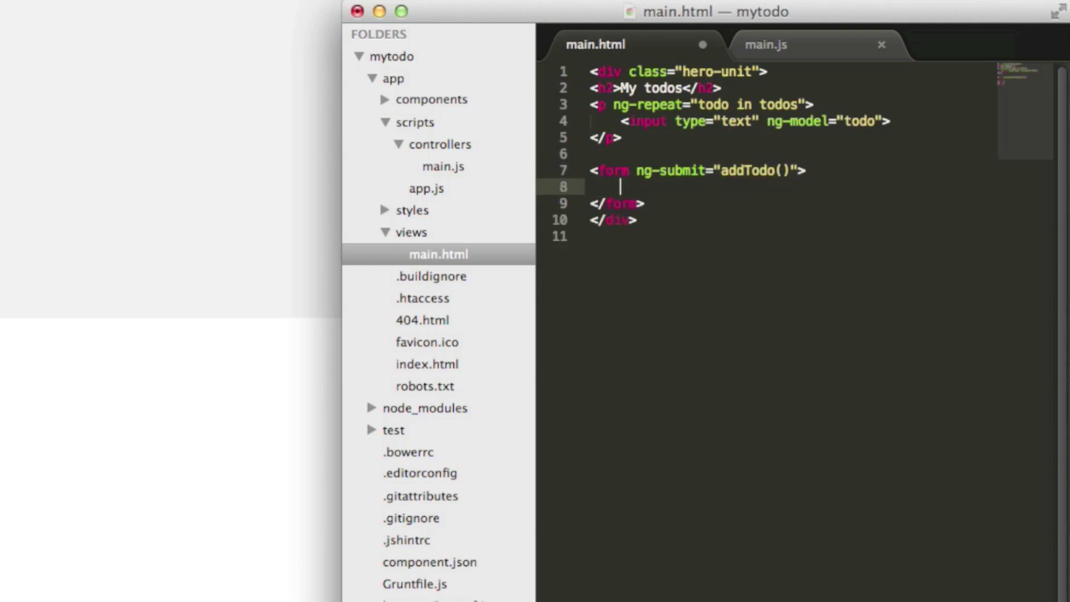
pyautogui.write('div')
pyautogui.press('Tab')
pyautogui.press('Return')
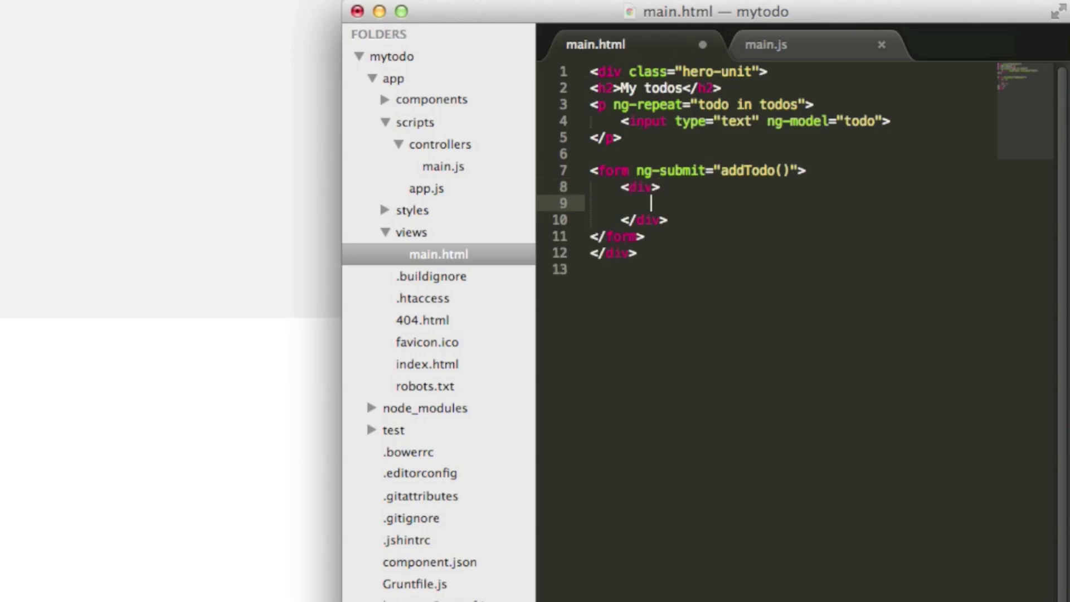
pyautogui.press('Up')
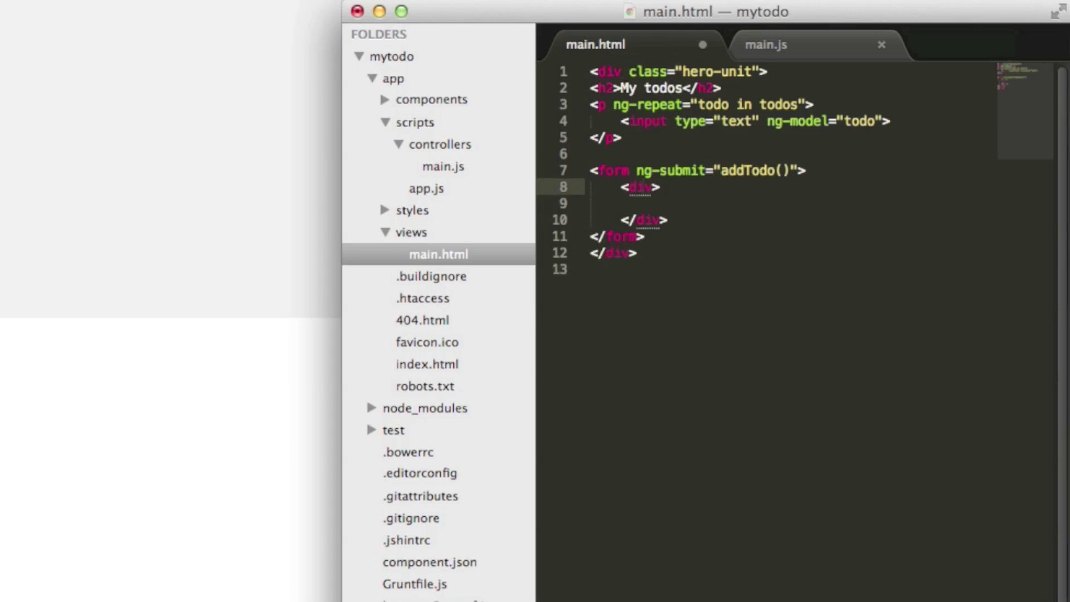
pyautogui.write('cas')
pyautogui.write('lass=')
pyautogui.write('"')
pyautogui.write('controls f')
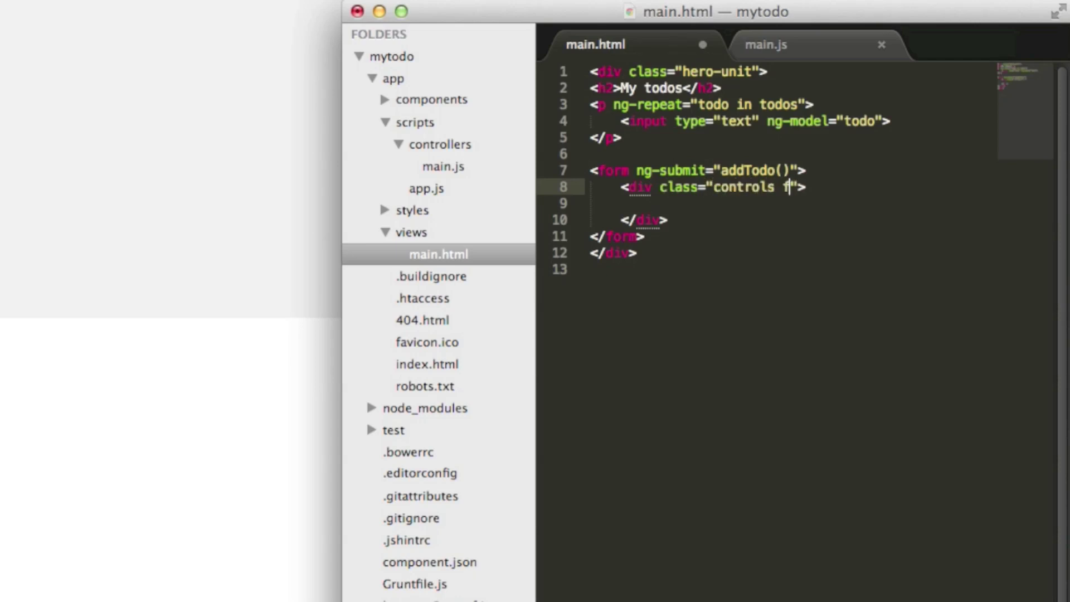
pyautogui.write('orm-inline')
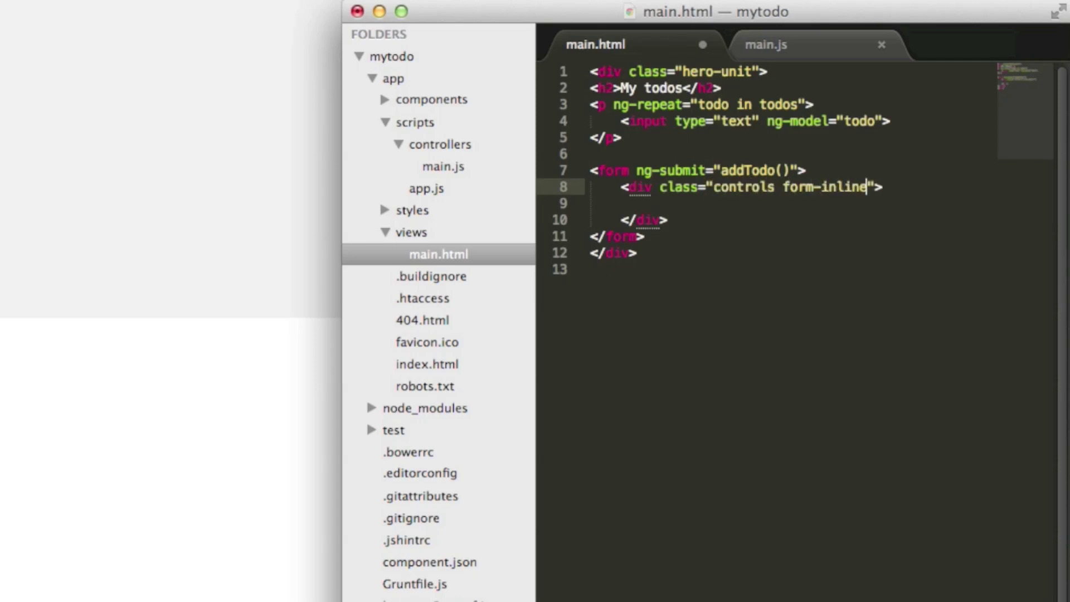
pyautogui.press('Tab')
pyautogui.write('input')
pyautogui.press('Tab')
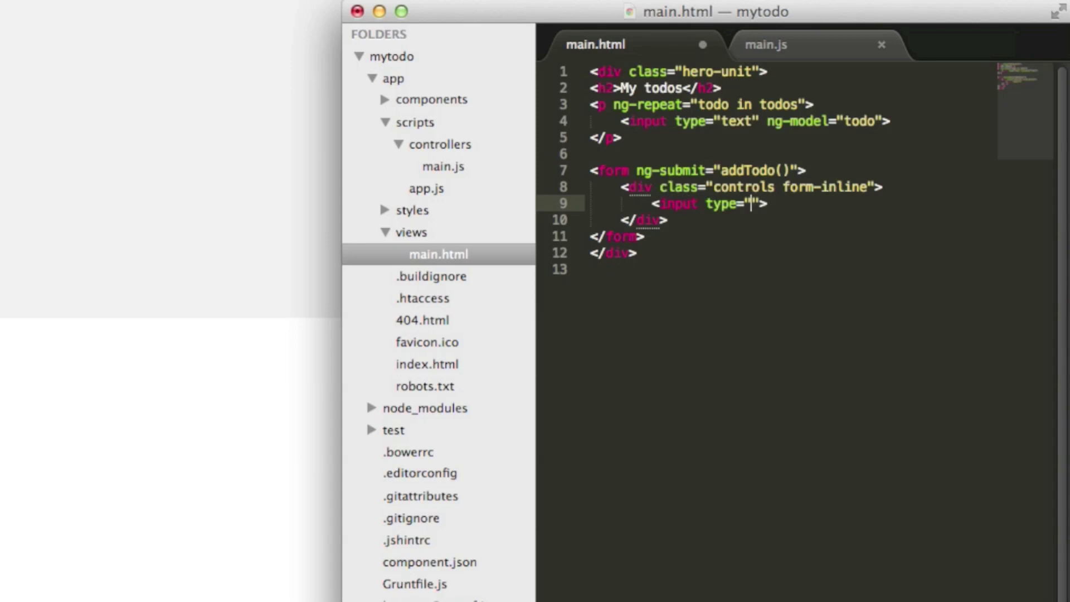
pyautogui.write('text')
pyautogui.press('Tab')
pyautogui.write('ng-model="t')
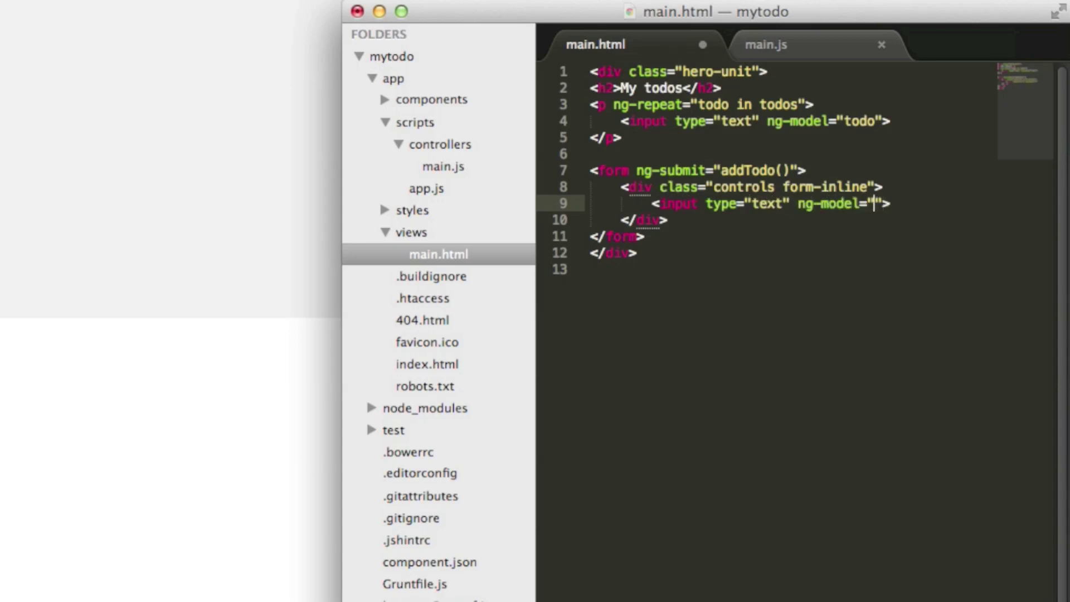
pyautogui.write('odo"')
pyautogui.write(' size="20')
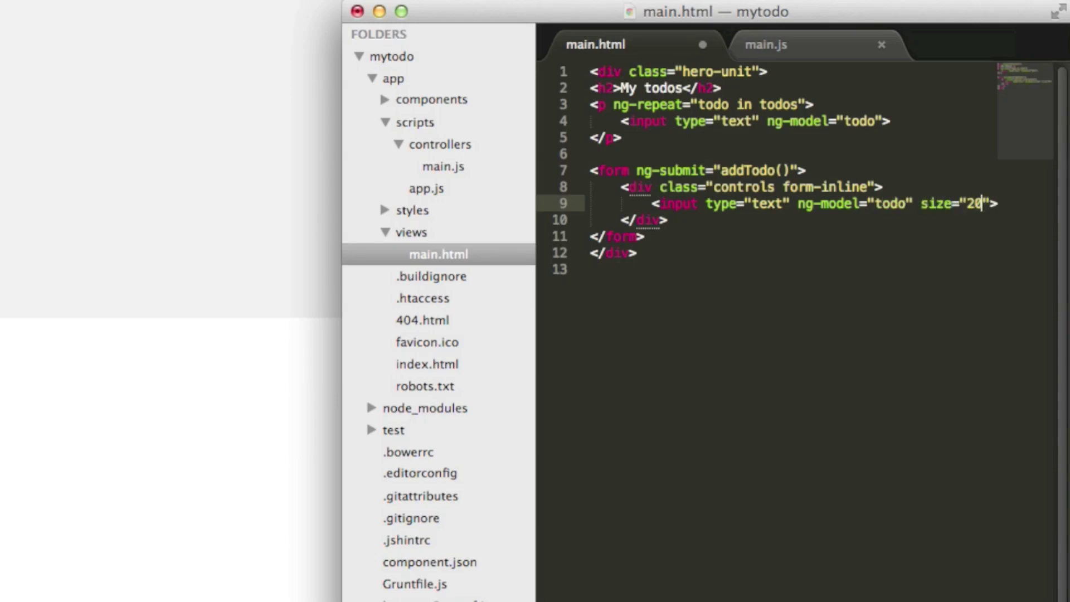
# - Add a btn-primary submit input with value "Add" and save main.html
pyautogui.press('End')
pyautogui.press('Return')
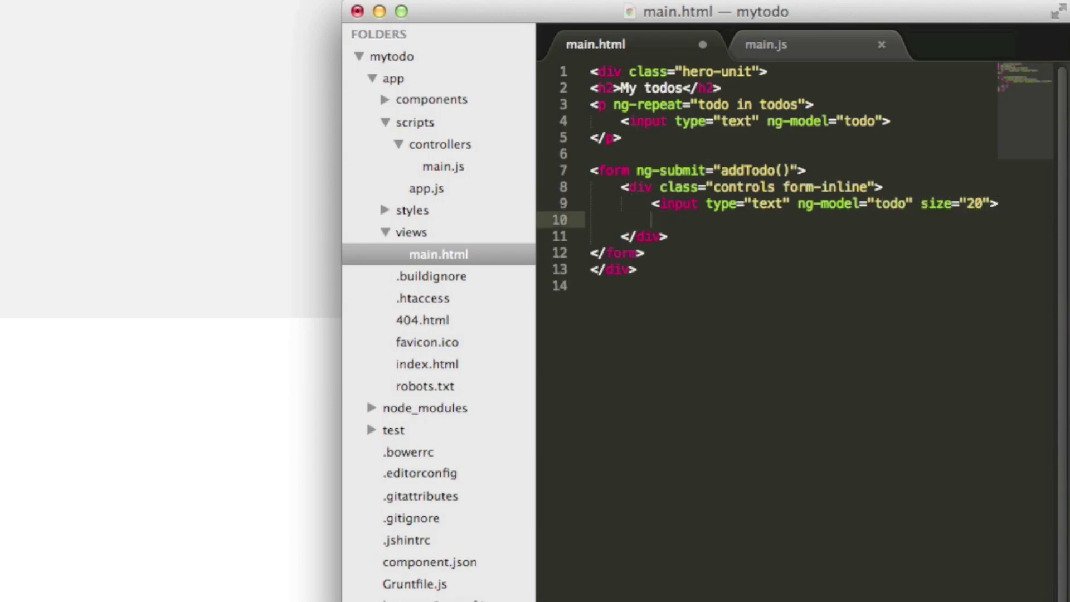
pyautogui.press('Tab')
pyautogui.write('su')
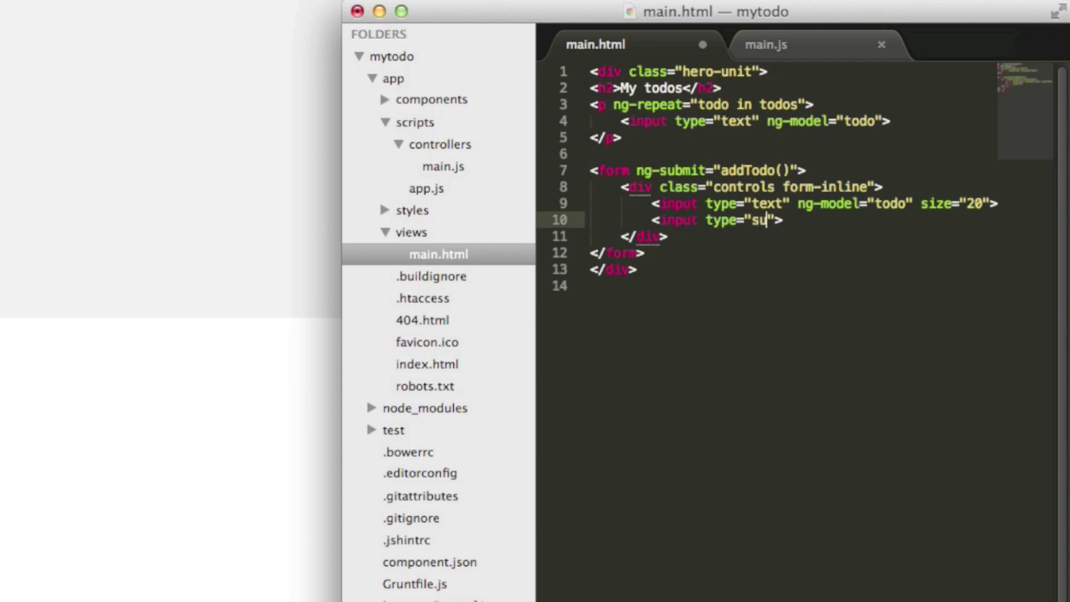
pyautogui.write('bmit" ')
pyautogui.write('class="btn ')
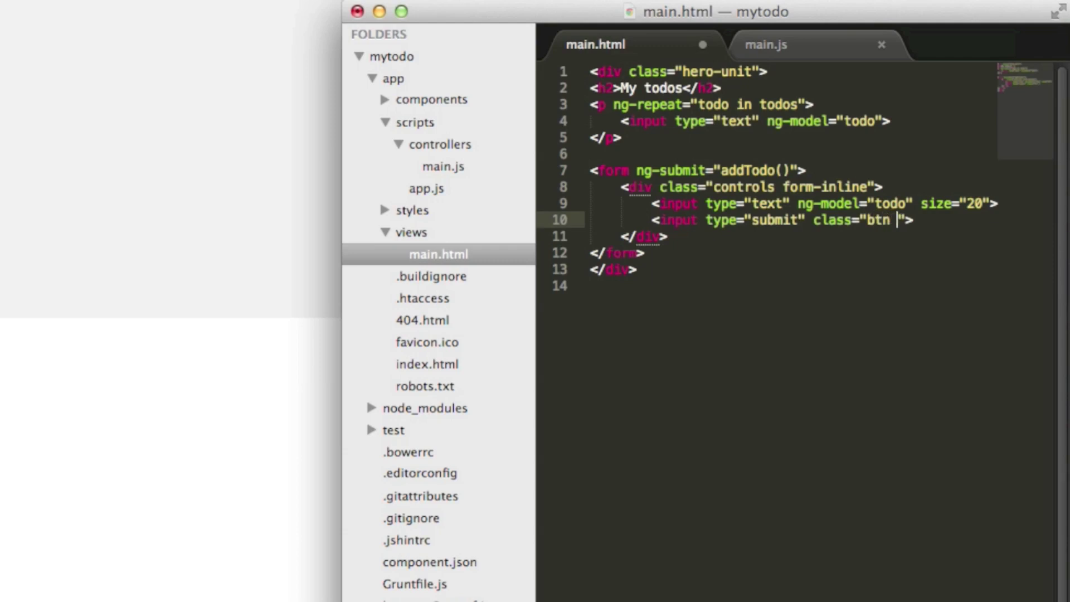
pyautogui.write('btn-primary')
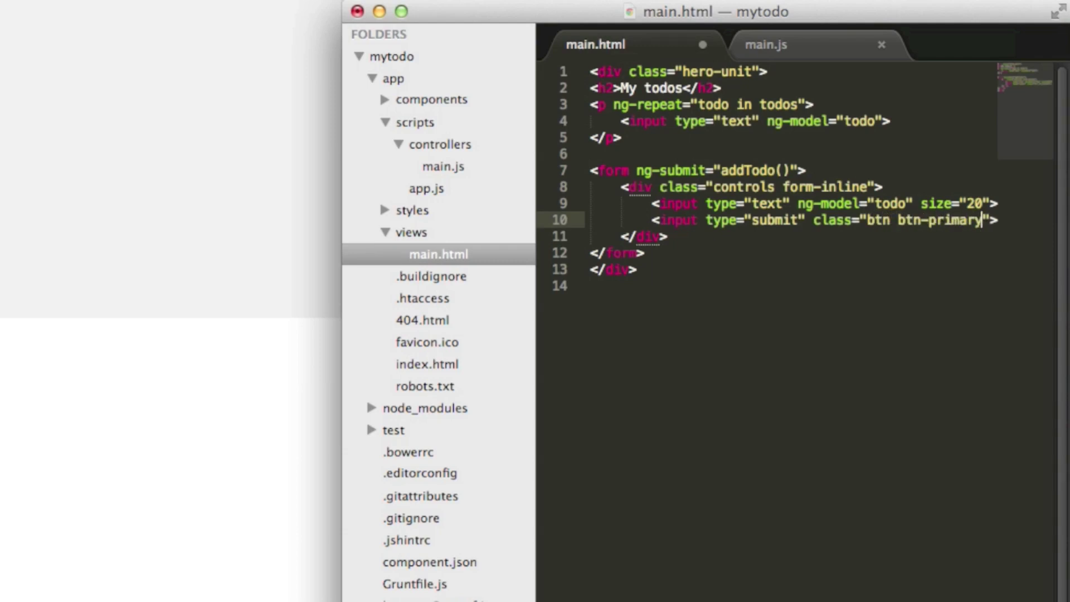
pyautogui.press('Return')
pyautogui.write('value')
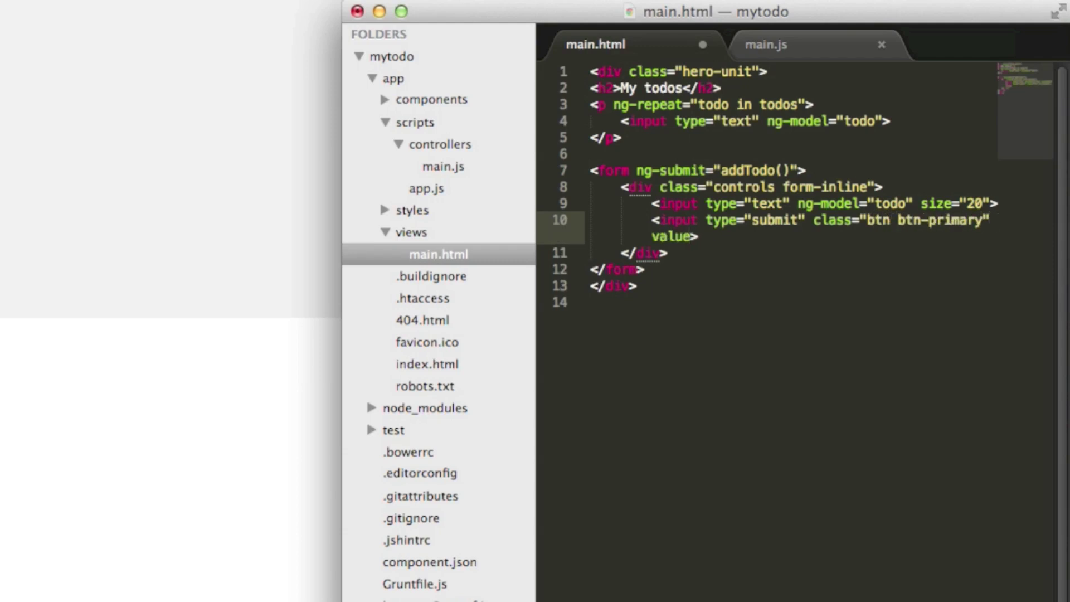
pyautogui.write('="Add')
pyautogui.hotkey('ctrl', 's')
# - Add $scope.addTodo to main.js, pushing $scope.todo onto todos and then clearing it
pyautogui.press('Right')
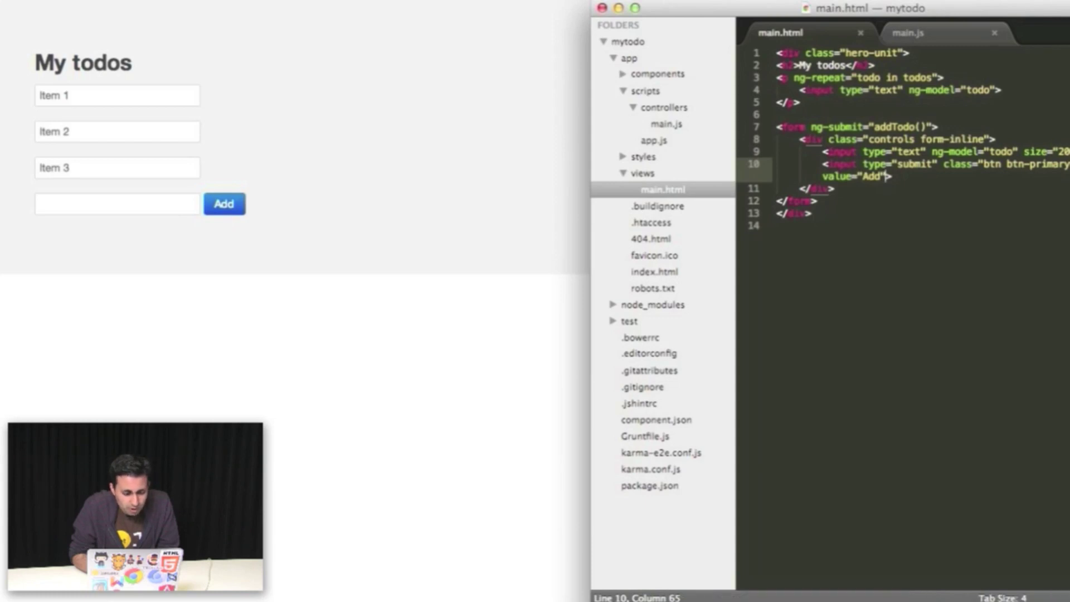
pyautogui.click(920, 34)
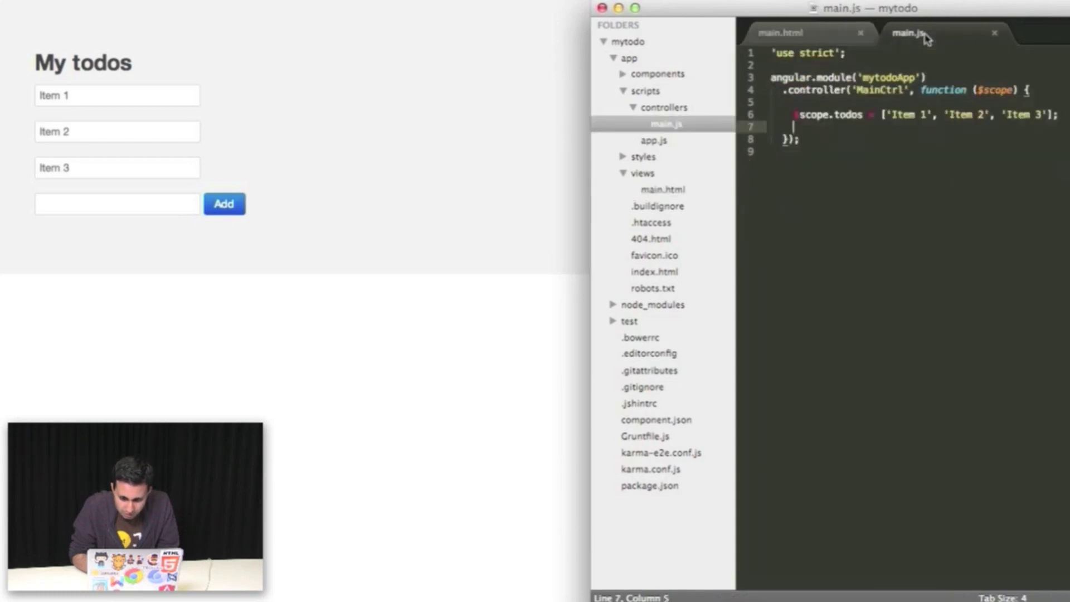
pyautogui.press('Return')
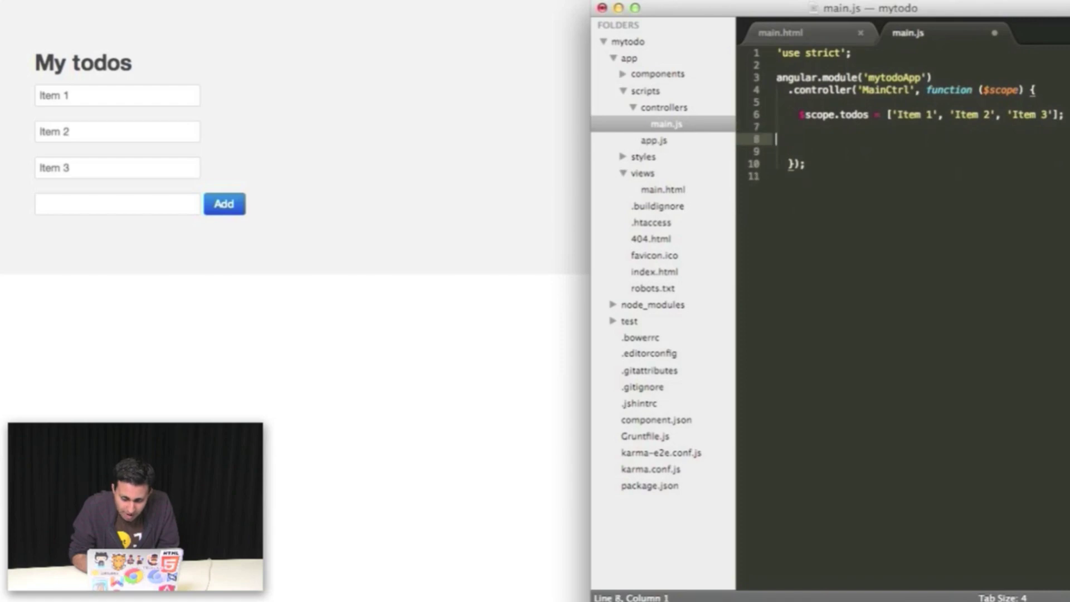
pyautogui.press('Tab')
pyautogui.write('$scope.')
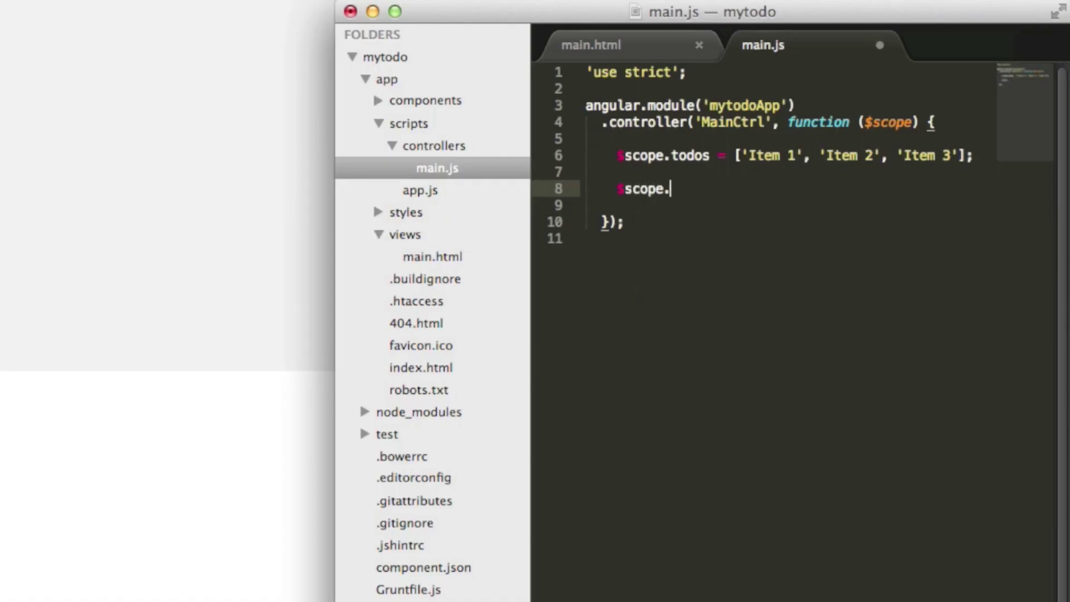
pyautogui.write('addTodo')
pyautogui.write(' = function')
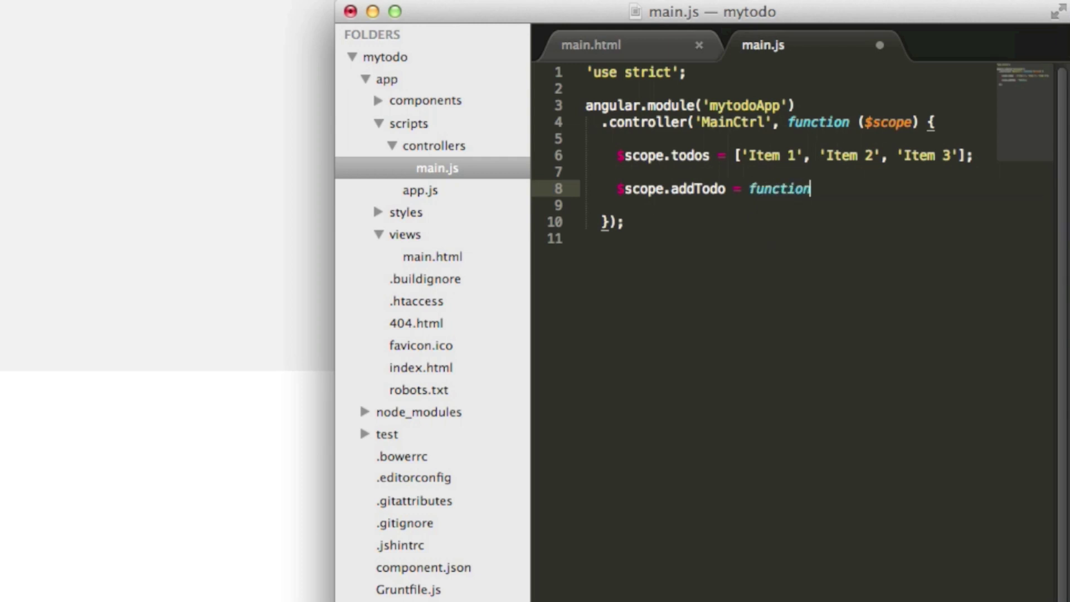
pyautogui.write('(){')
pyautogui.press('Return')
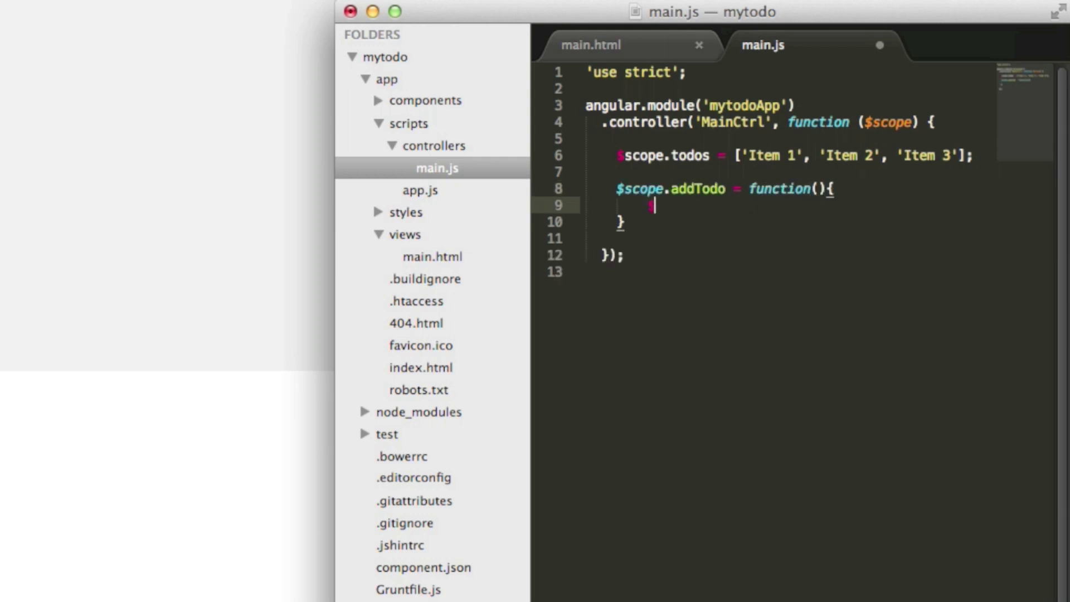
pyautogui.write('scope.todos.pus')
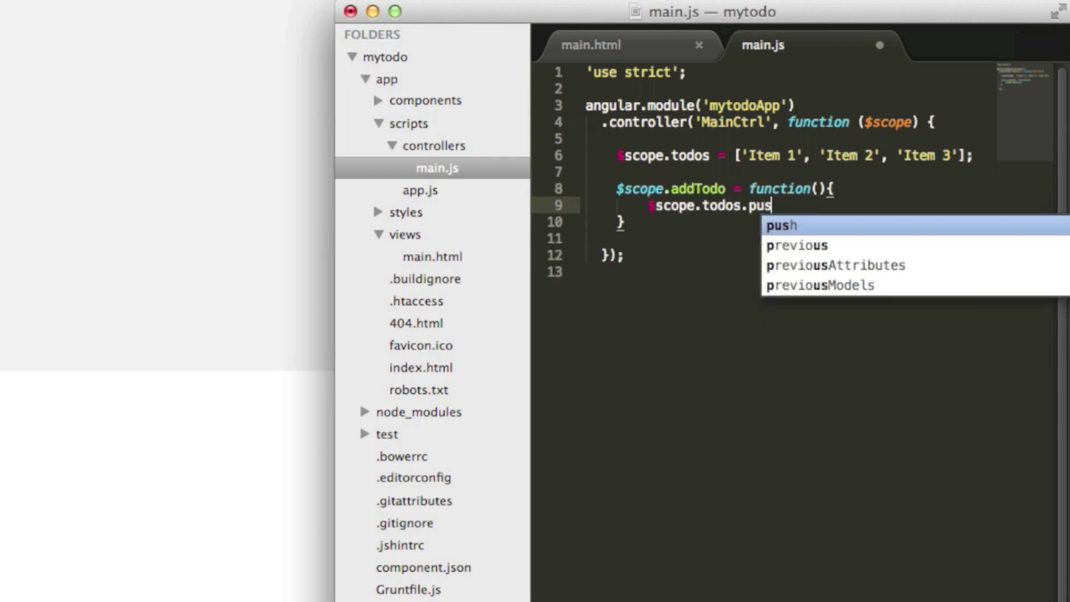
pyautogui.write('h($scope.')
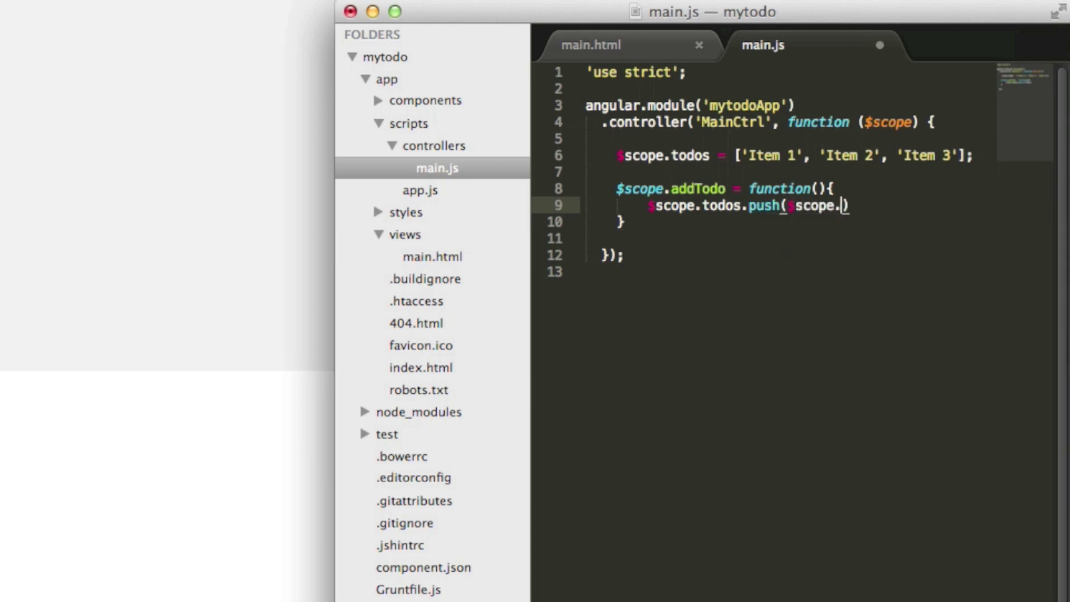
pyautogui.write('todo);')
pyautogui.press('Return')
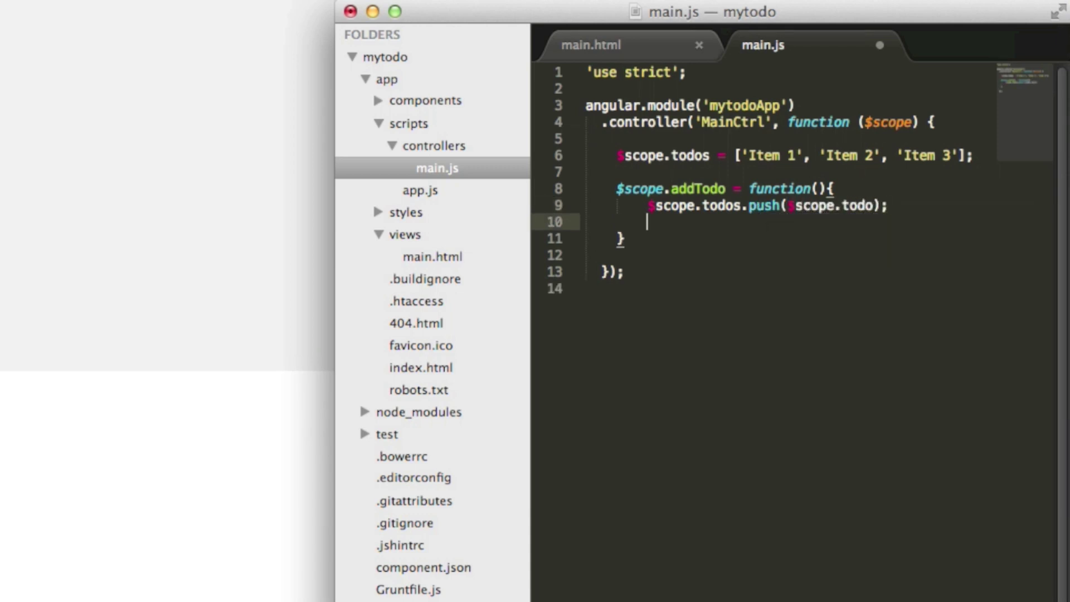
pyautogui.write('$scope.todo')
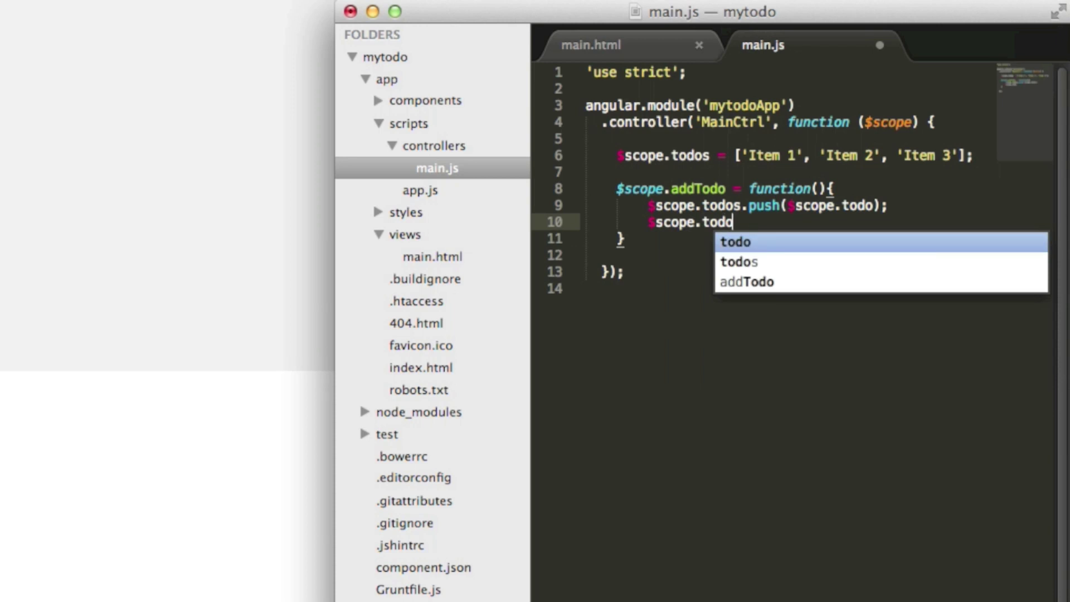
pyautogui.write(" = '';")
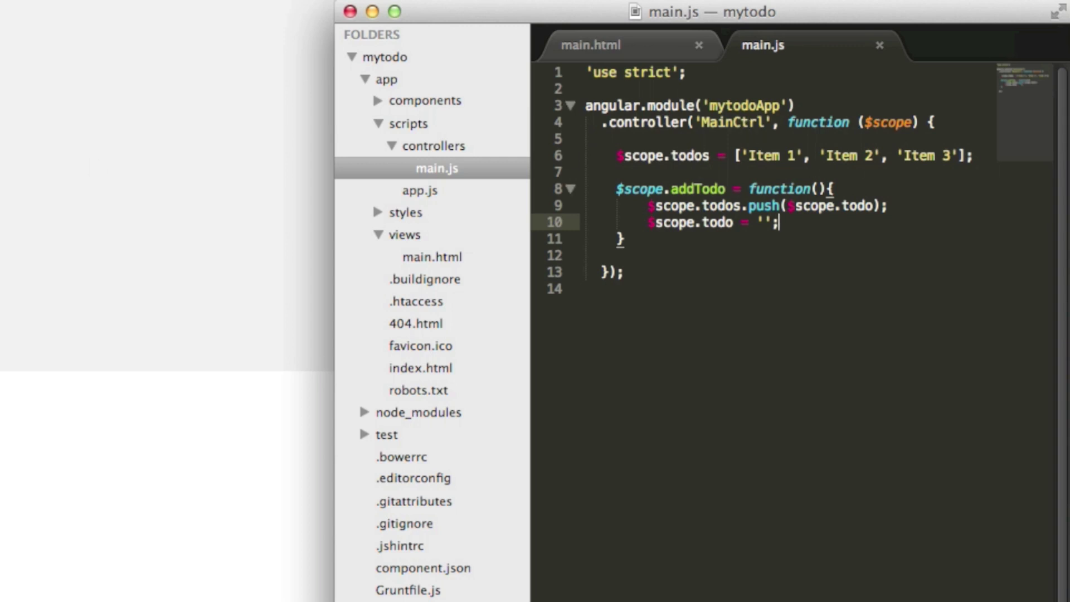
pyautogui.press('super+Tab')
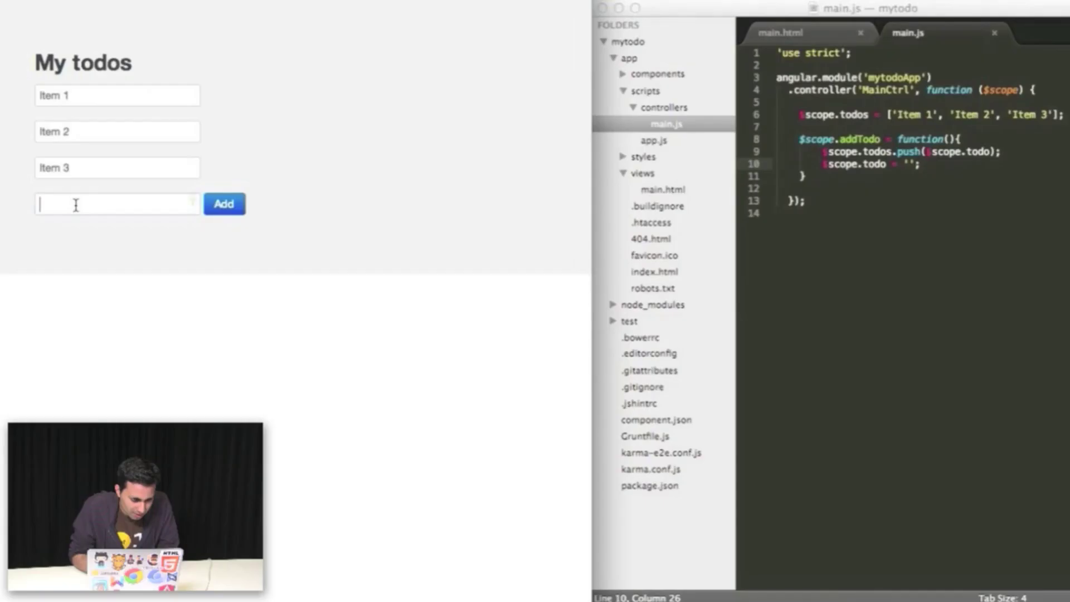
# - Add the todos 'Buy some more milk' and 'Learn AngularJS' in the running app
pyautogui.click(76, 205)
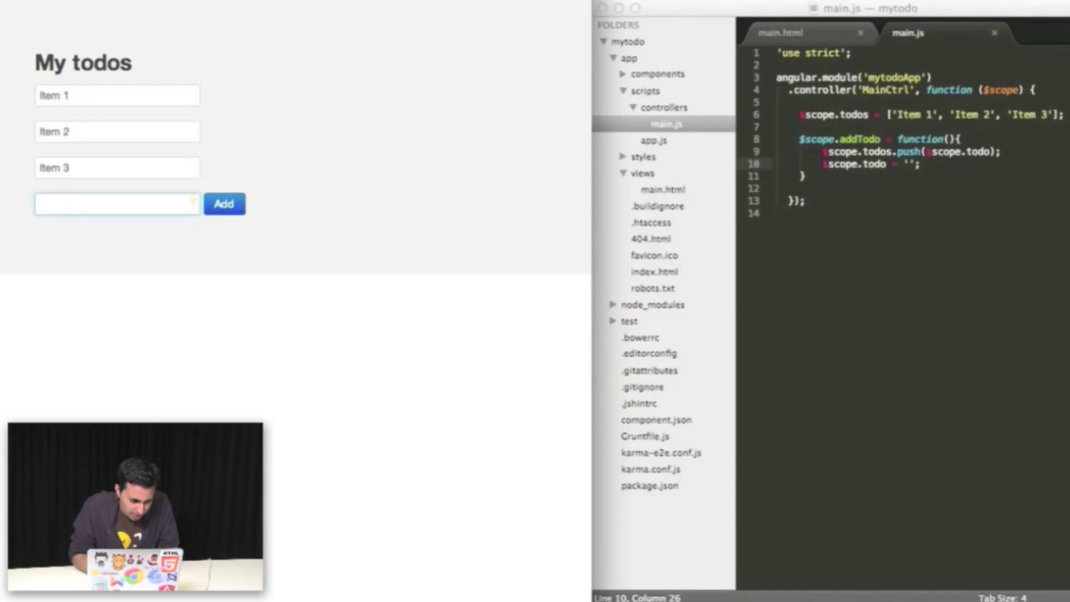
pyautogui.write('Buy some more milk')
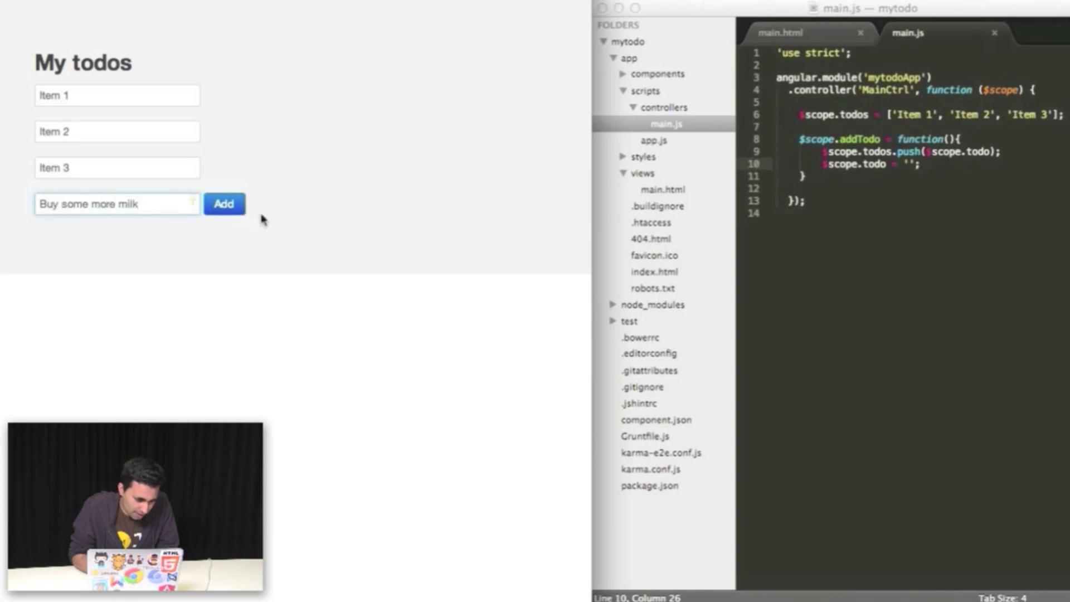
pyautogui.click(225, 209)
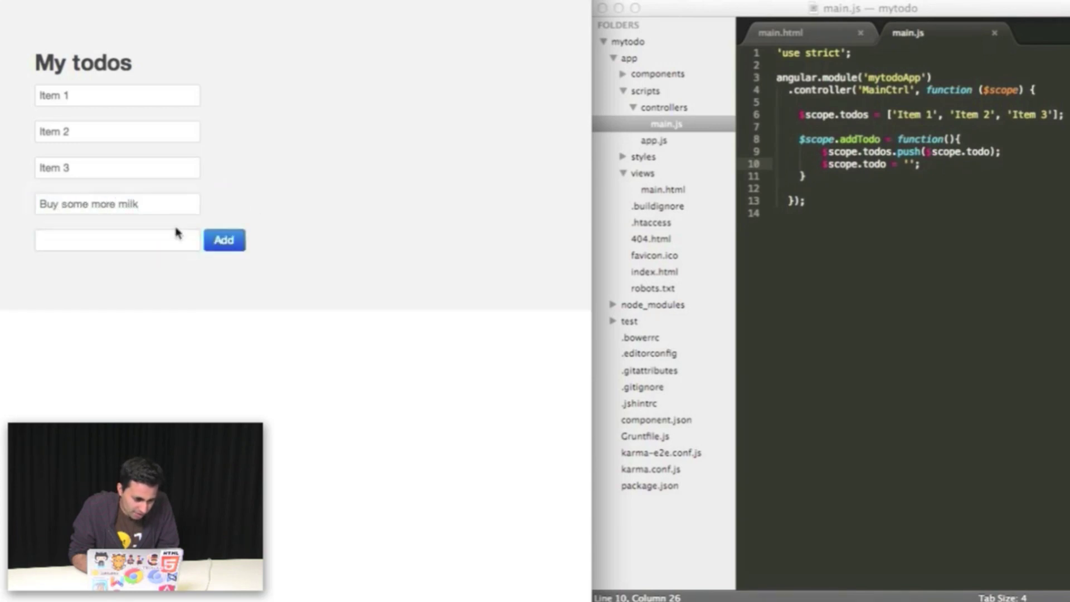
pyautogui.click(157, 234)
pyautogui.write('Learn AngularJS')
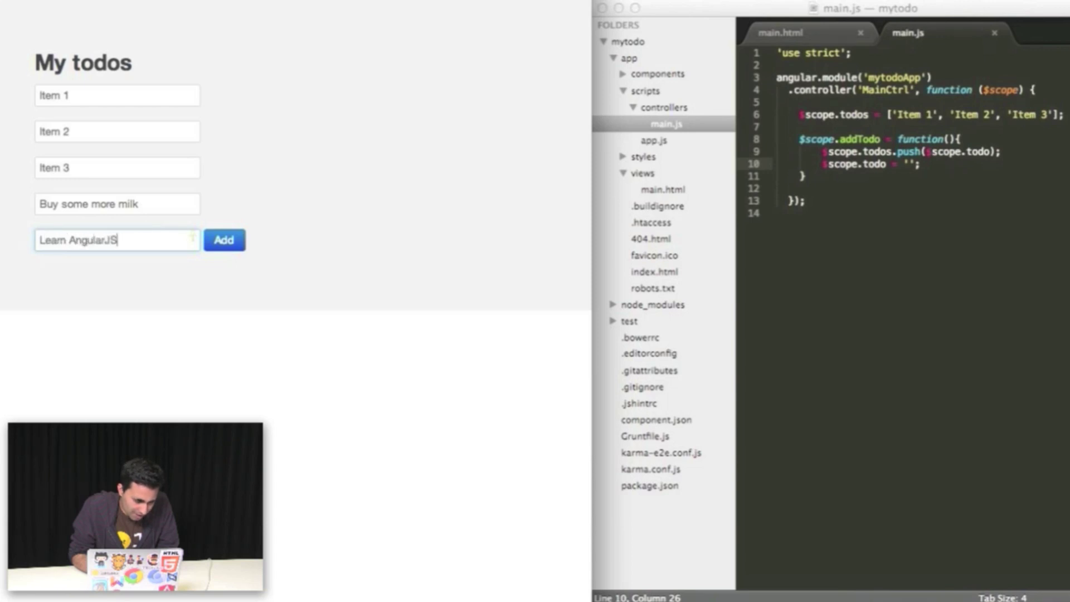
pyautogui.click(224, 238)
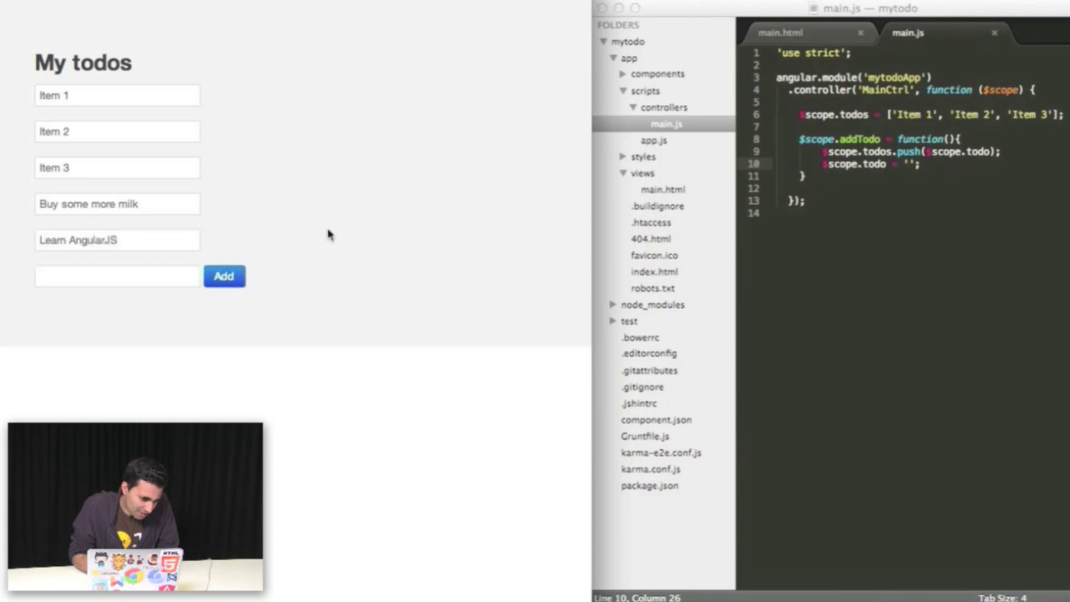
pyautogui.press('super+Tab')
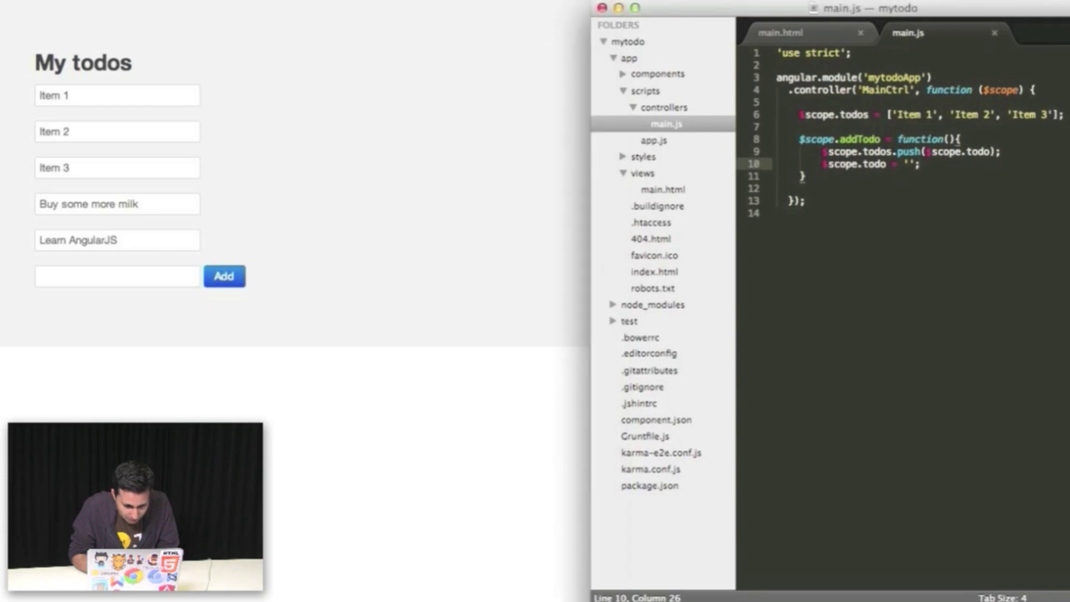
pyautogui.press('super+Tab')
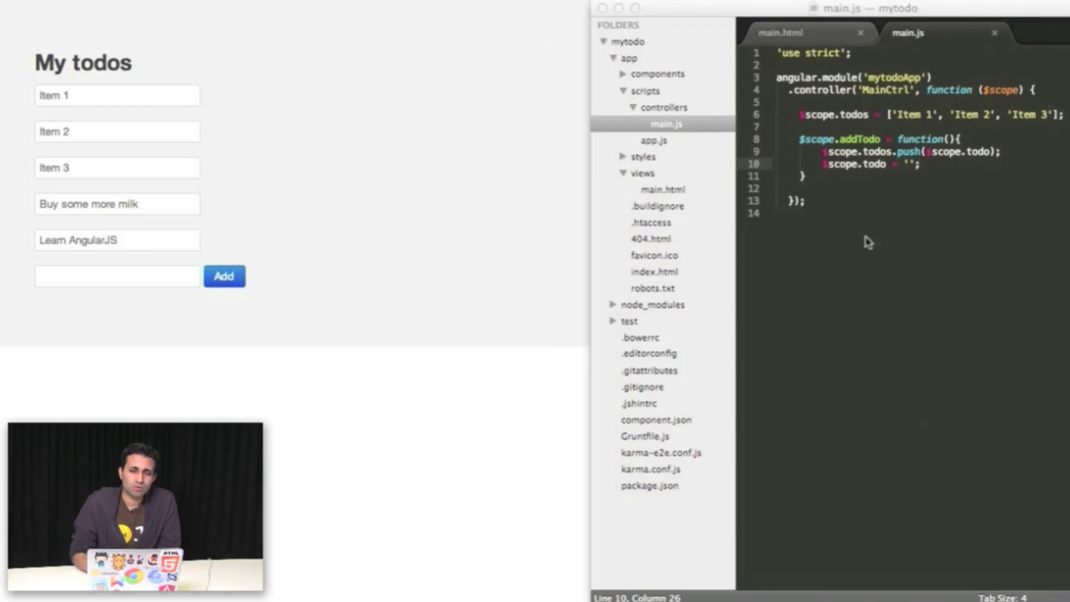
pyautogui.click(809, 42)
# - Add an X button after each todo input with ng-click="removeTodo($index)"
pyautogui.click(1004, 92)
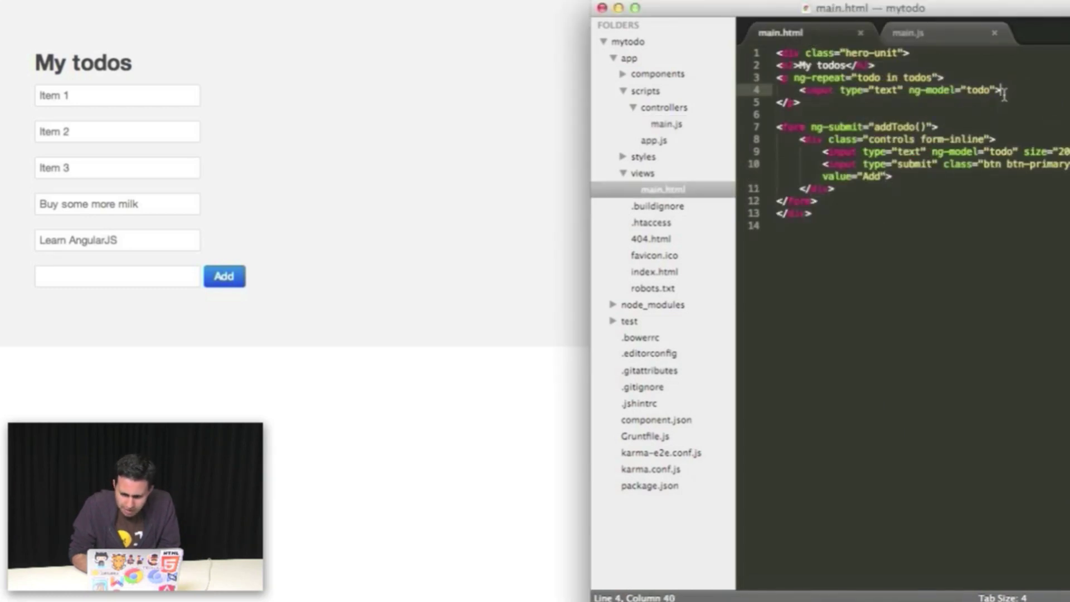
pyautogui.press('Return')
pyautogui.write('a')
pyautogui.press('Tab')
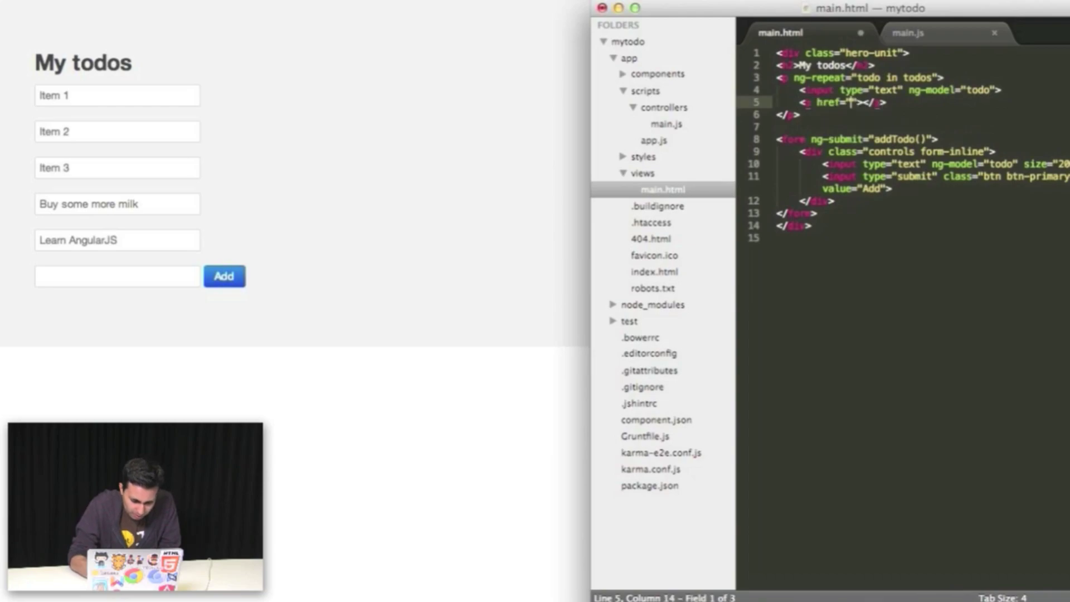
pyautogui.press('BackSpace')
pyautogui.press('BackSpace')
pyautogui.press('BackSpace')
pyautogui.press('BackSpace')
pyautogui.press('BackSpace')
pyautogui.write('class=')
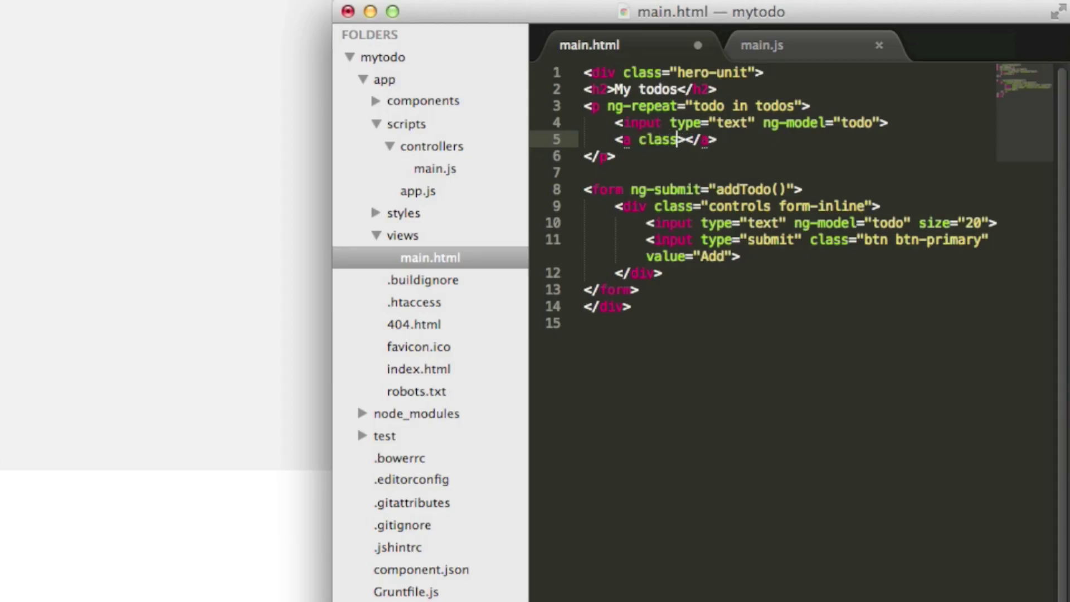
pyautogui.write('"')
pyautogui.write('btn"')
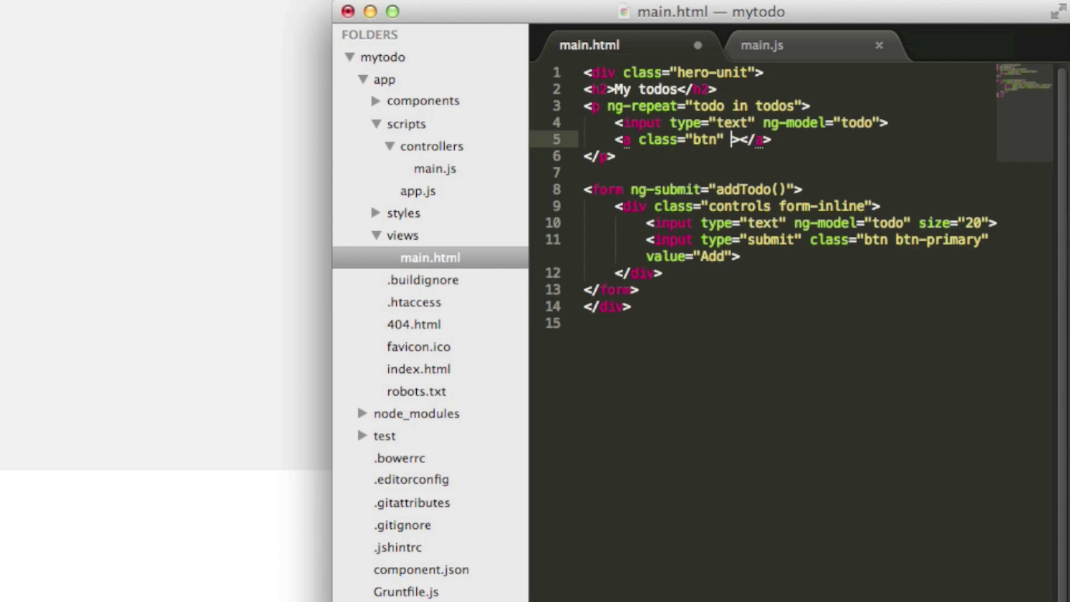
pyautogui.write(' ng-click')
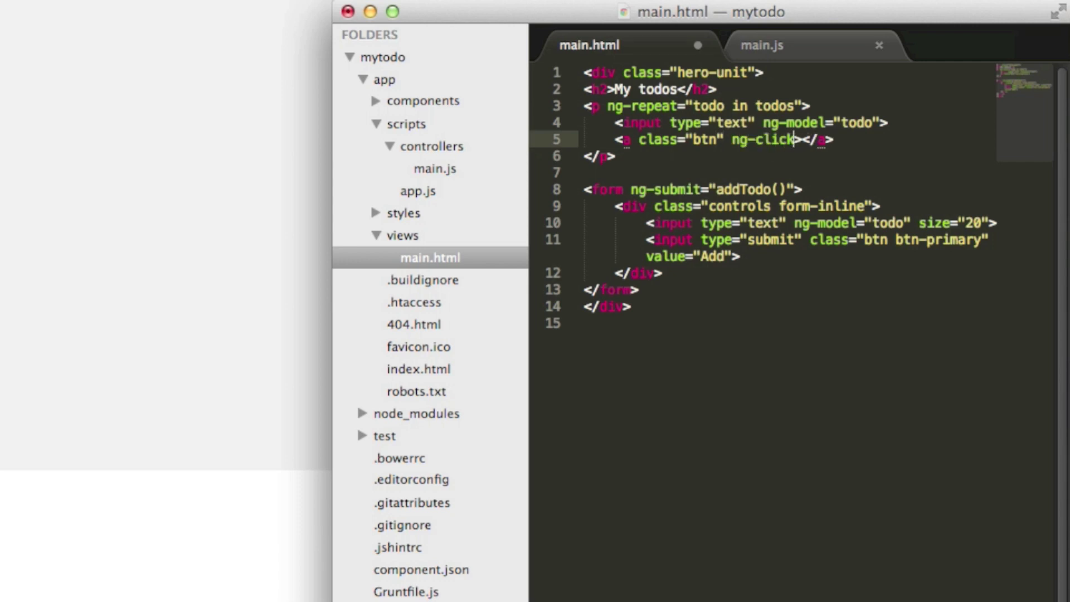
pyautogui.write('="removeTodo')
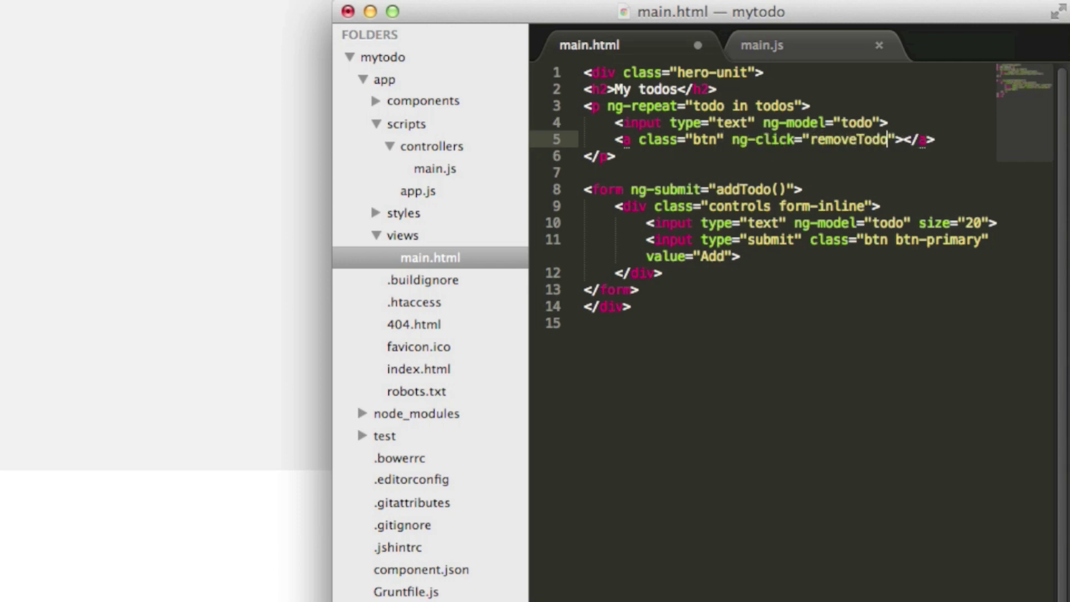
pyautogui.write('($index')
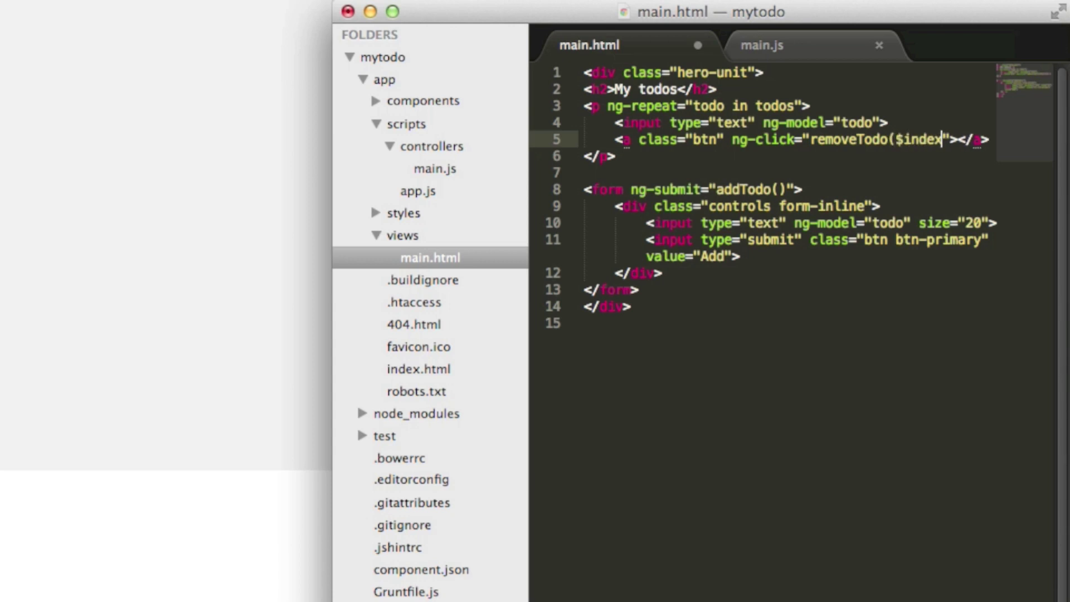
pyautogui.write(')">')
pyautogui.write('X')
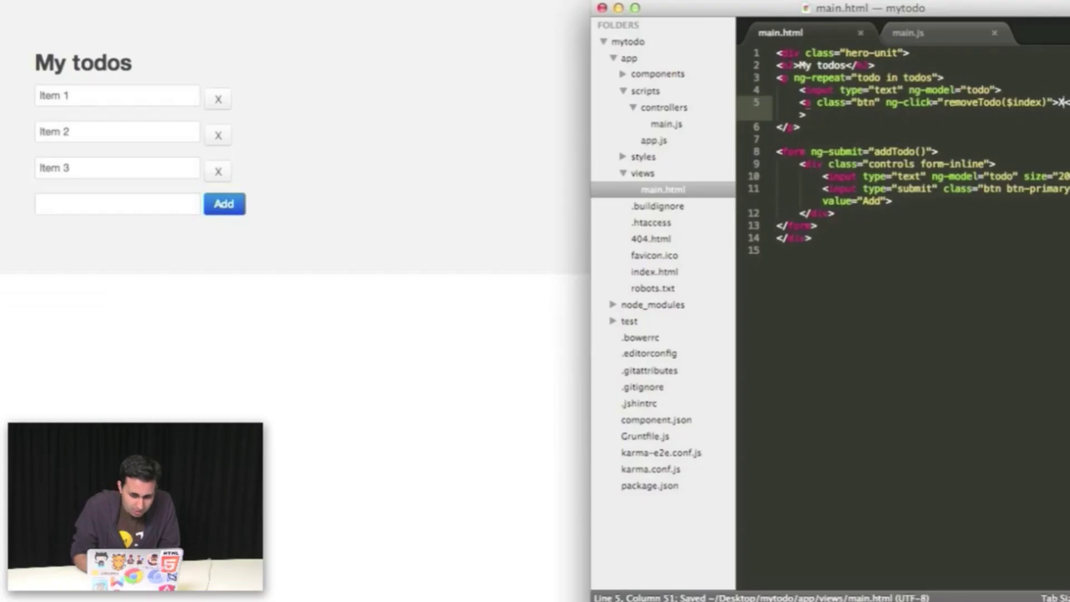
pyautogui.click(919, 34)
# - Add $scope.removeTodo(index) after addTodo, calling todos.splice(index, 1), and save main.js
pyautogui.press('Down')
pyautogui.press('Return')
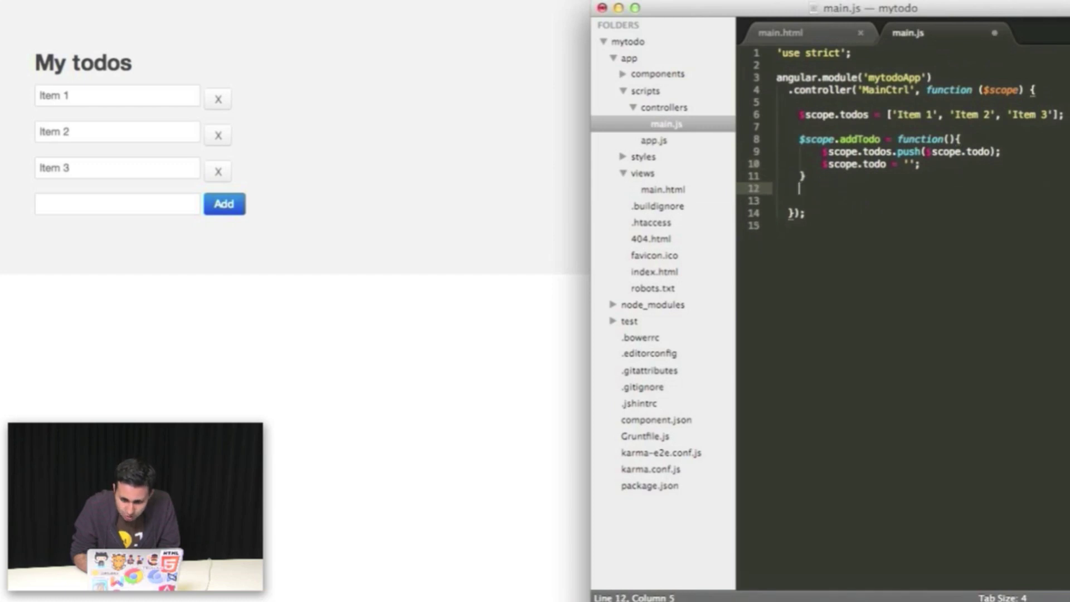
pyautogui.press('Return')
pyautogui.write('$scope.rem')
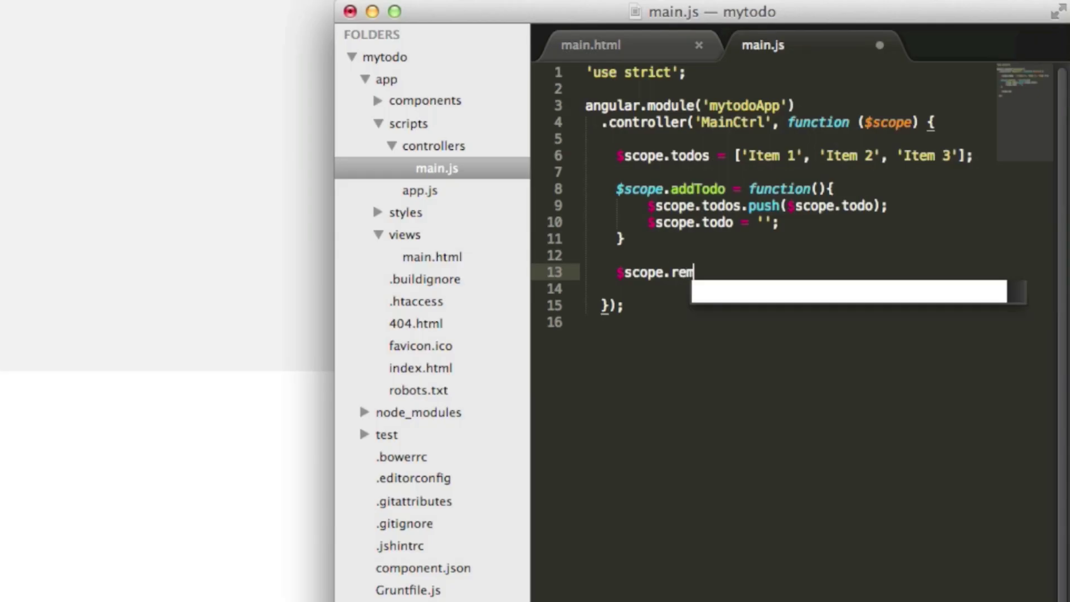
pyautogui.write('oveT')
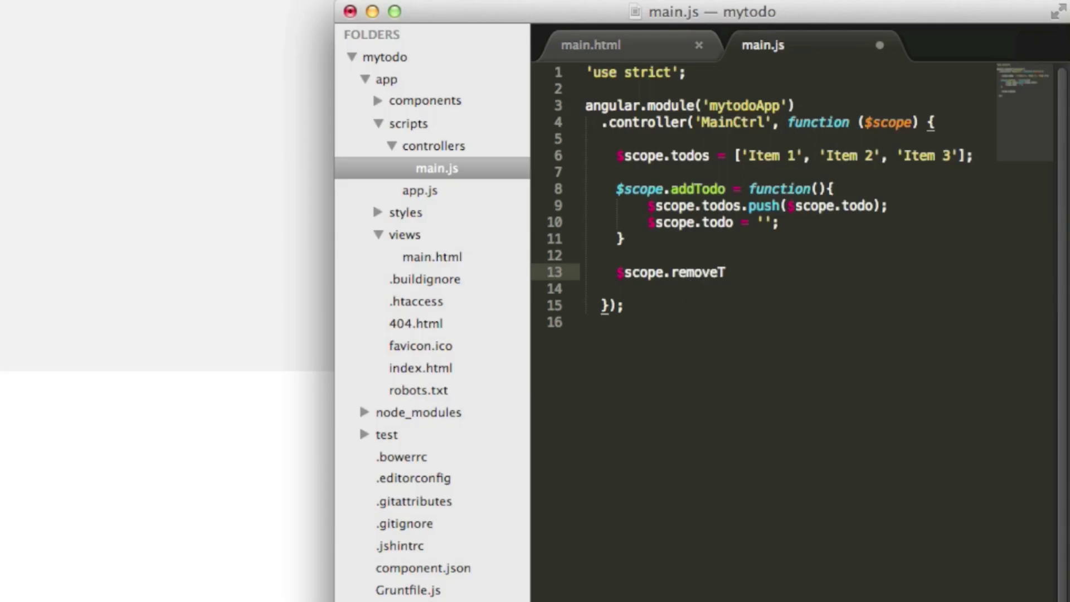
pyautogui.write('odo = function')
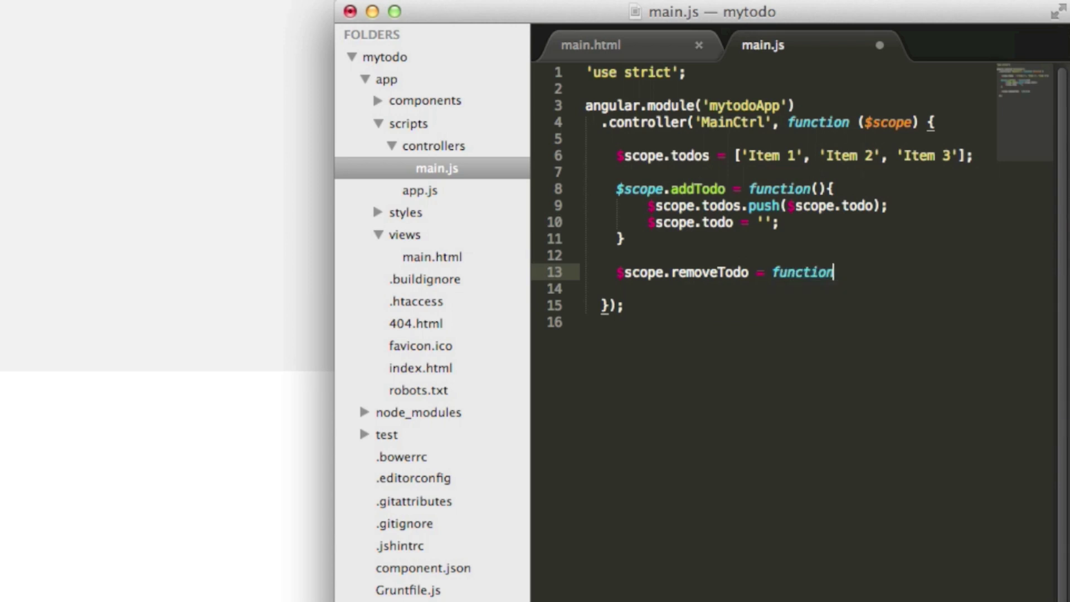
pyautogui.write('(index)')
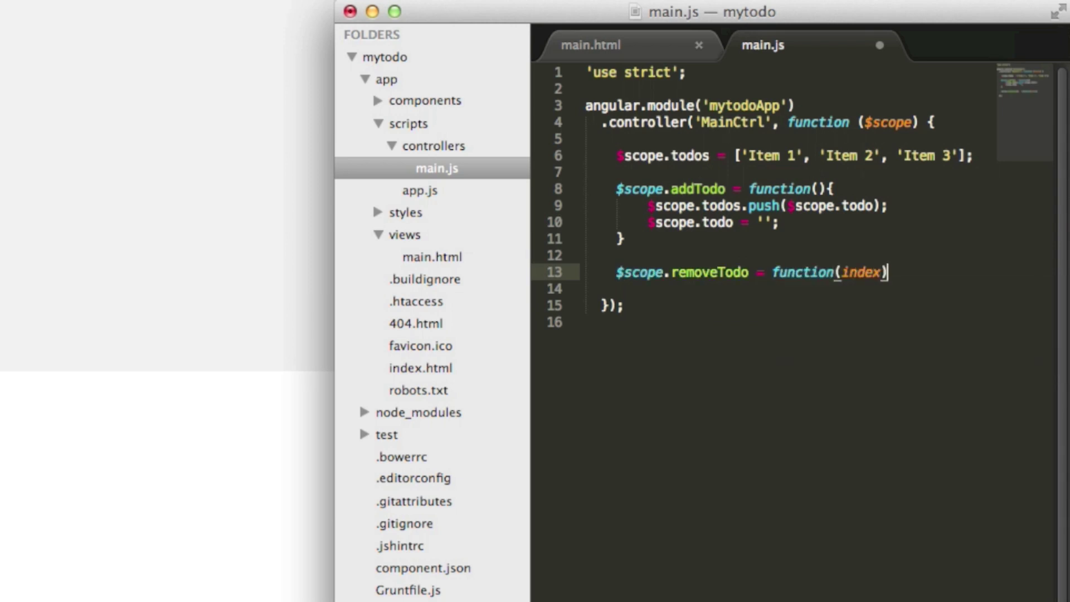
pyautogui.write('{')
pyautogui.press('Return')
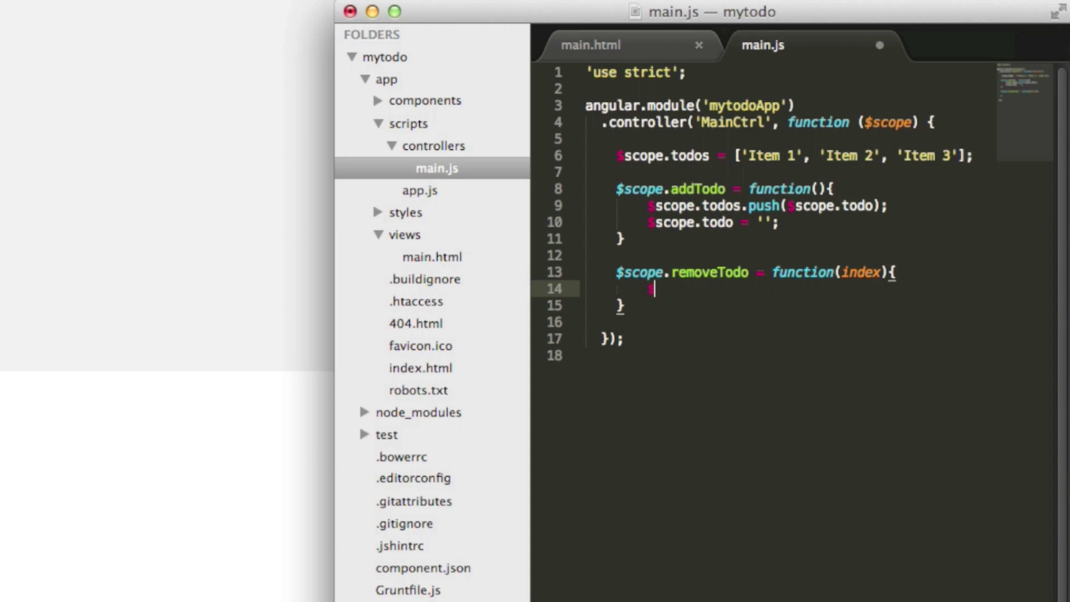
pyautogui.write('scope.todos.s')
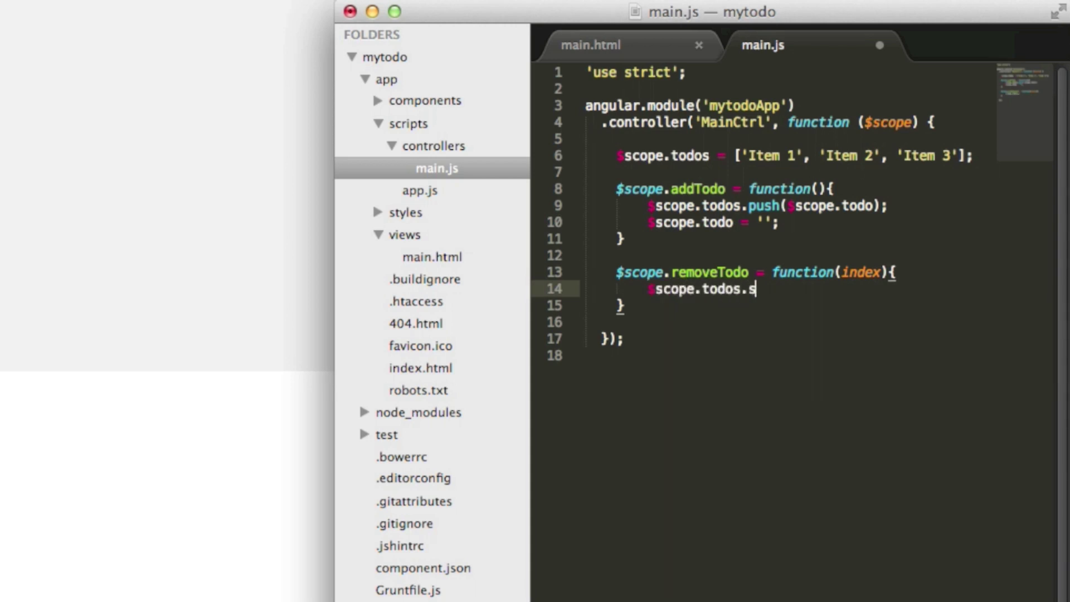
pyautogui.write('plice(i')
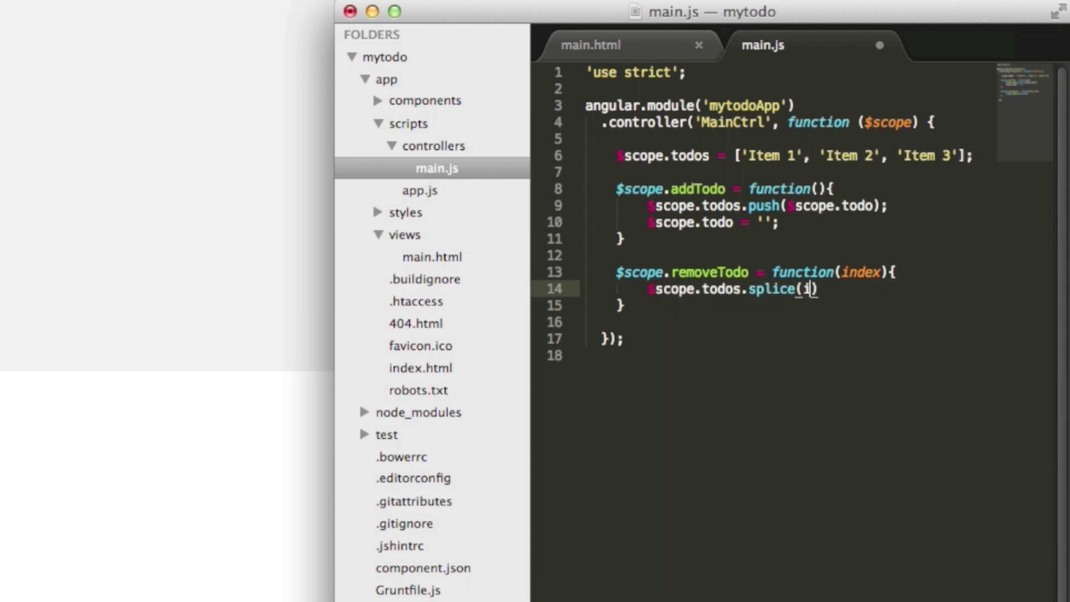
pyautogui.write('ndex, 1')
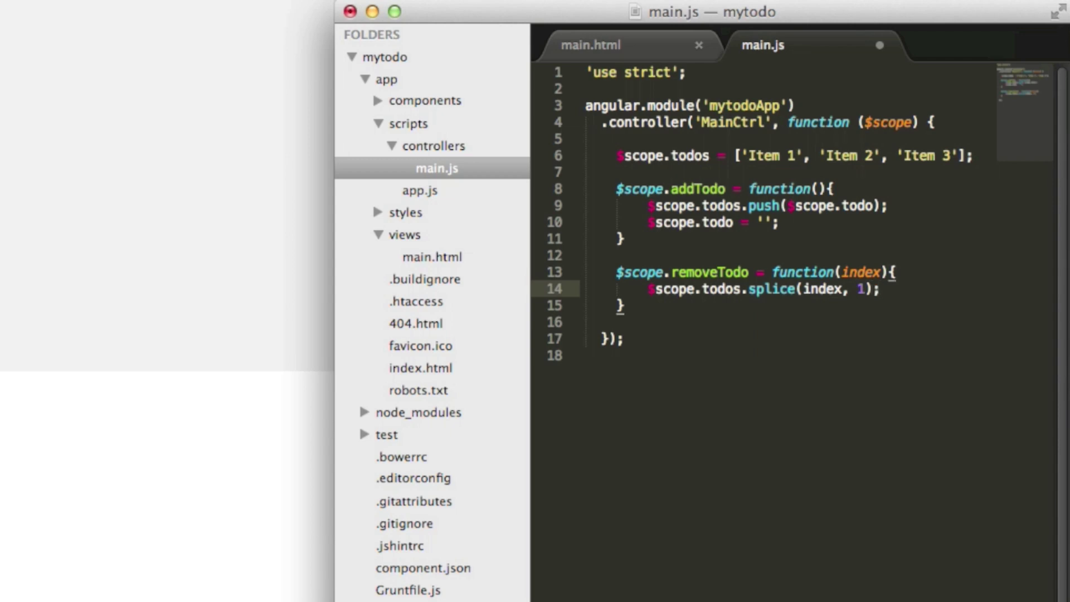
pyautogui.press('super+s')
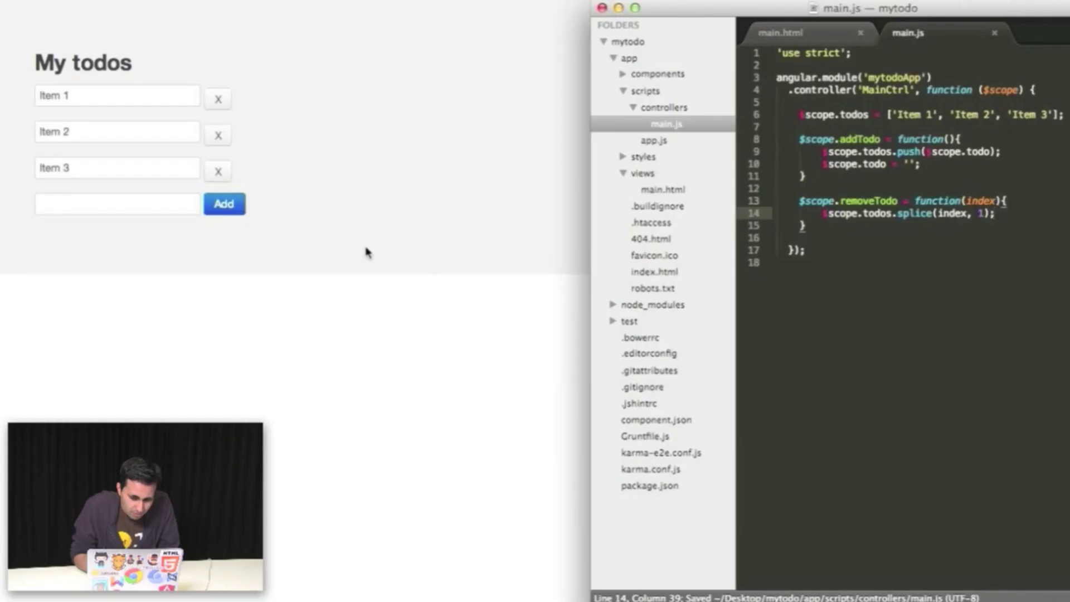
pyautogui.click(129, 205)
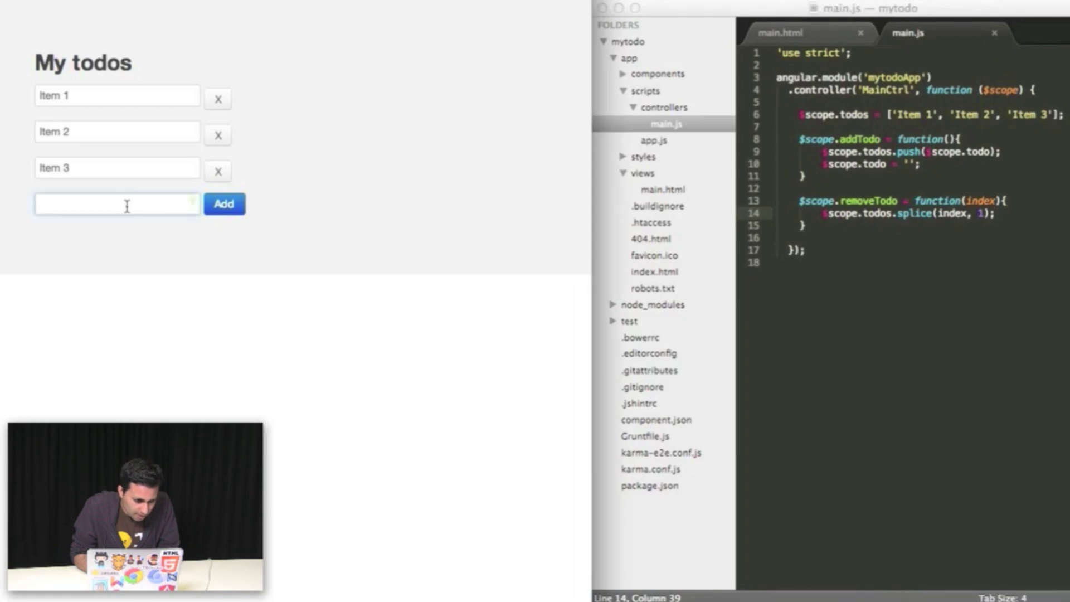
pyautogui.write('Buy some more milk')
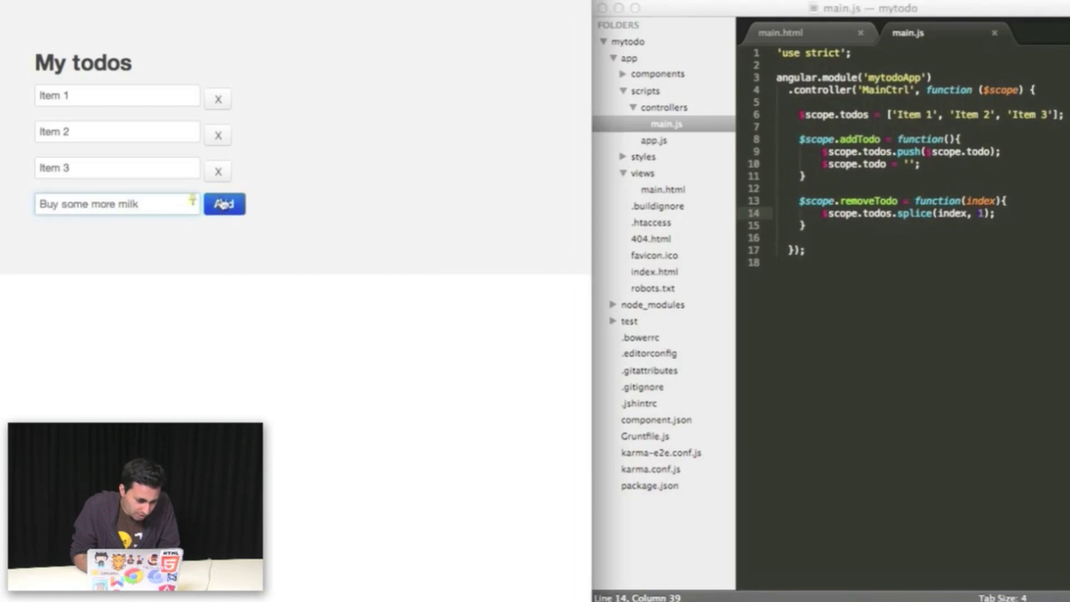
pyautogui.click(221, 204)
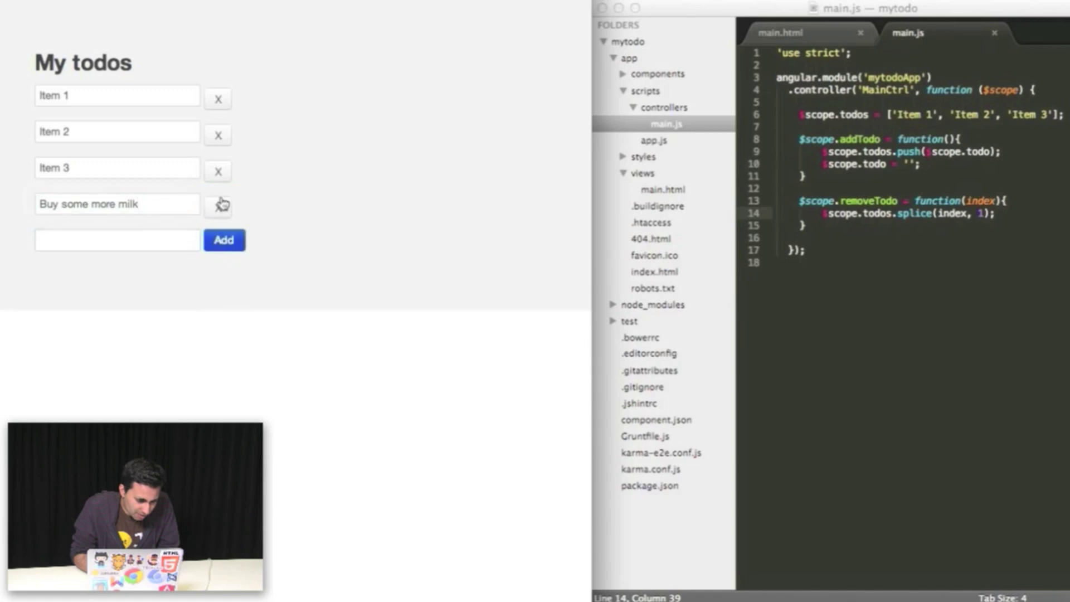
pyautogui.click(220, 206)
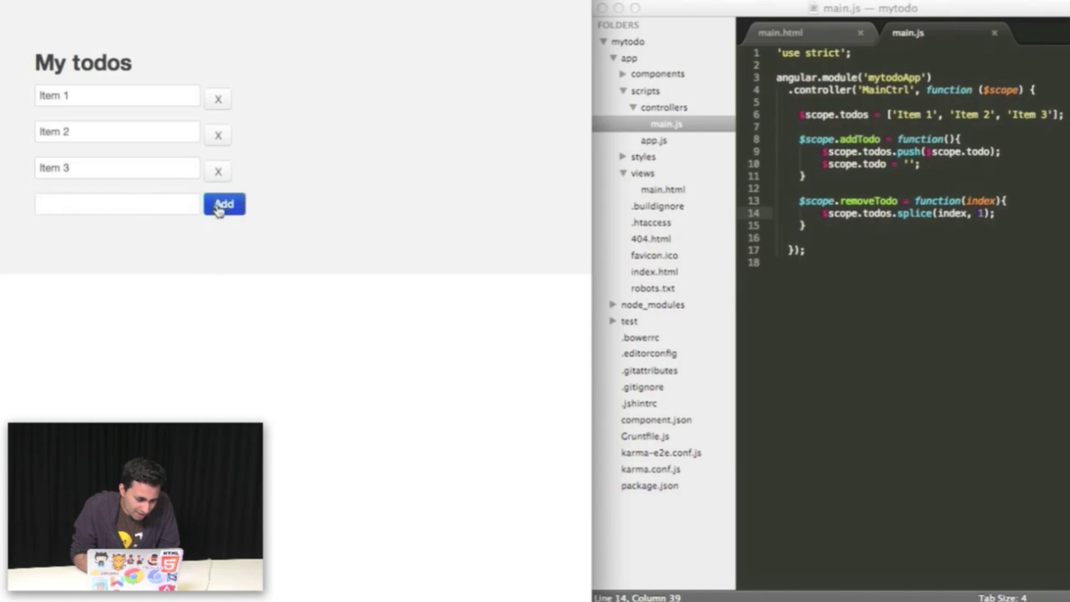
pyautogui.click(219, 171)
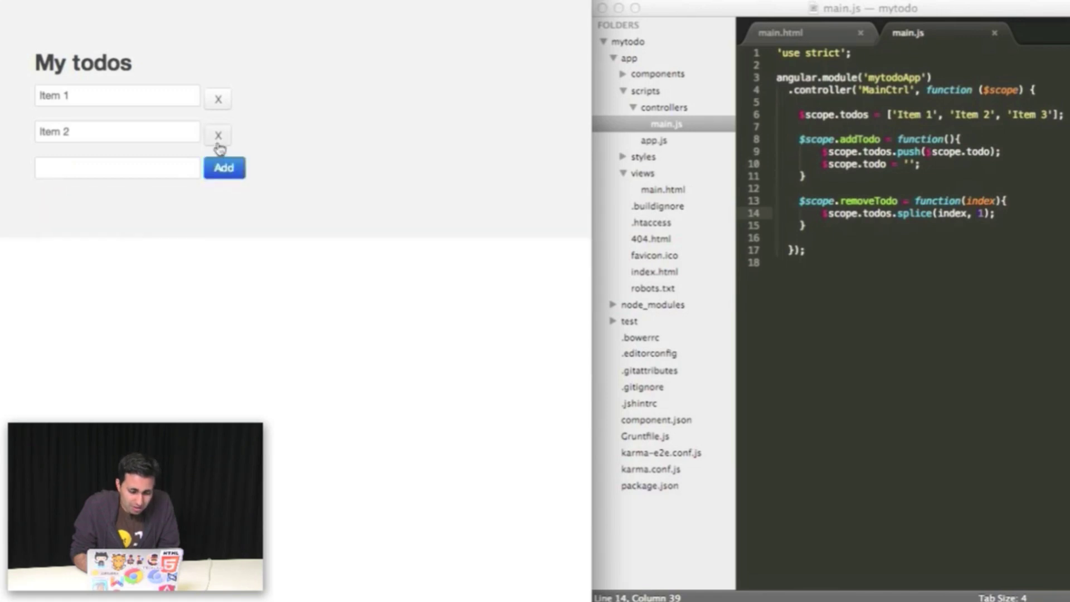
pyautogui.click(218, 135)
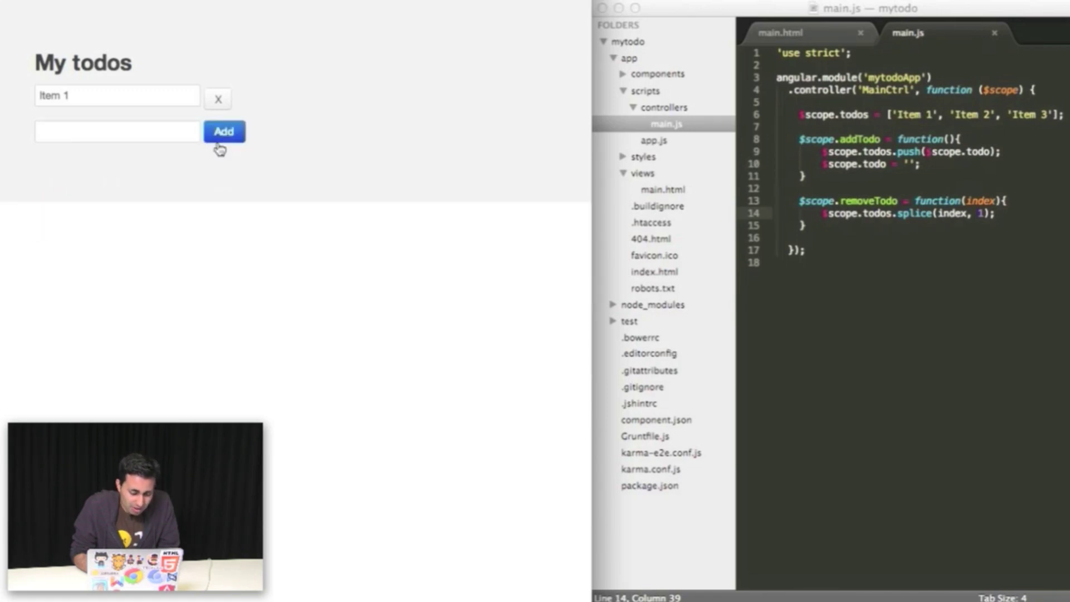
pyautogui.click(917, 242)
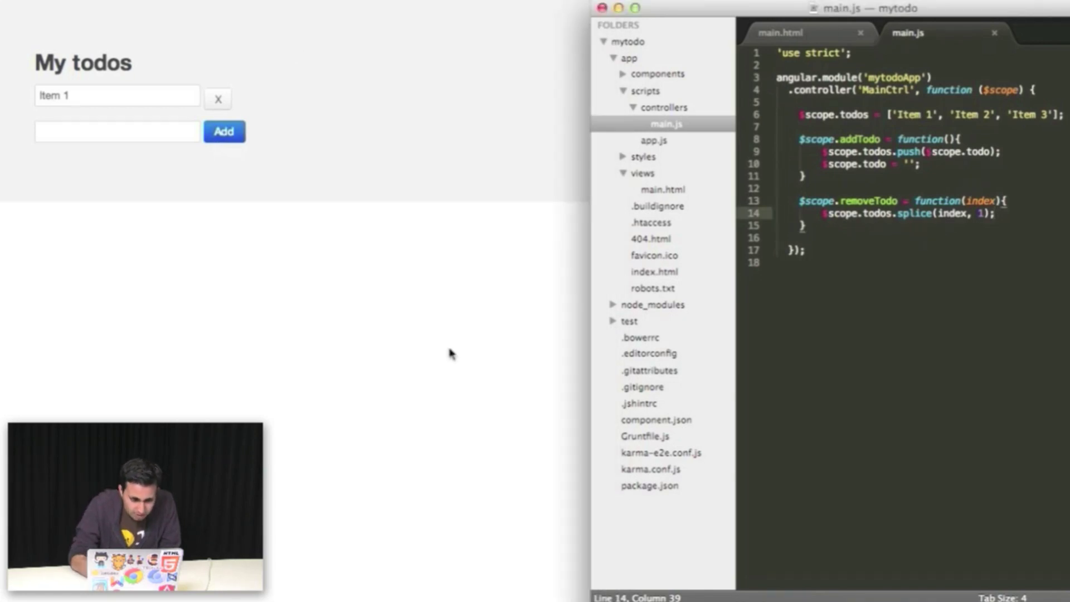
pyautogui.click(456, 319)
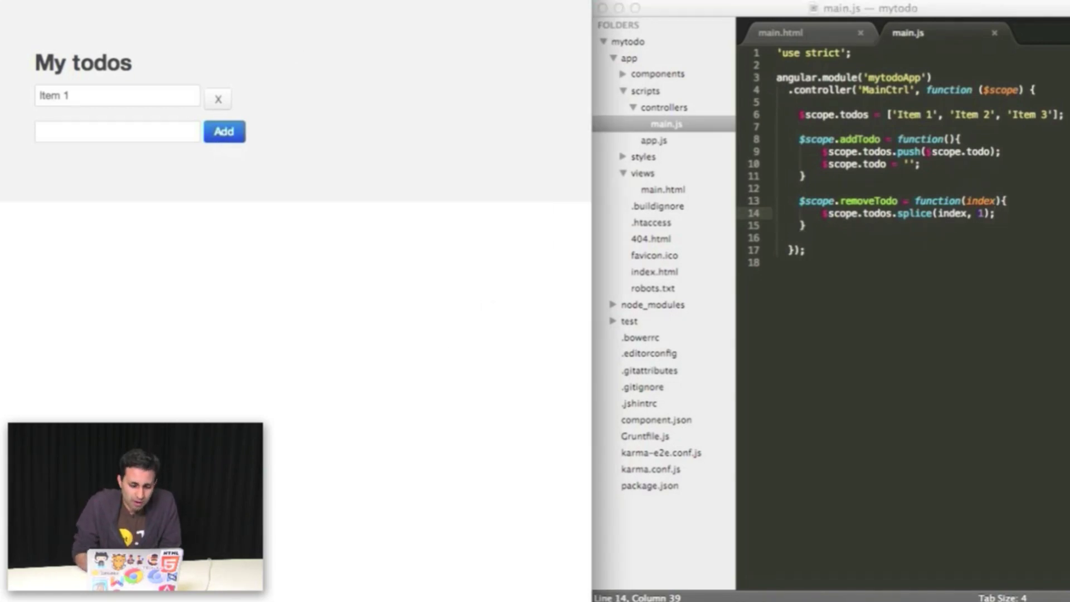
pyautogui.press('super+r')
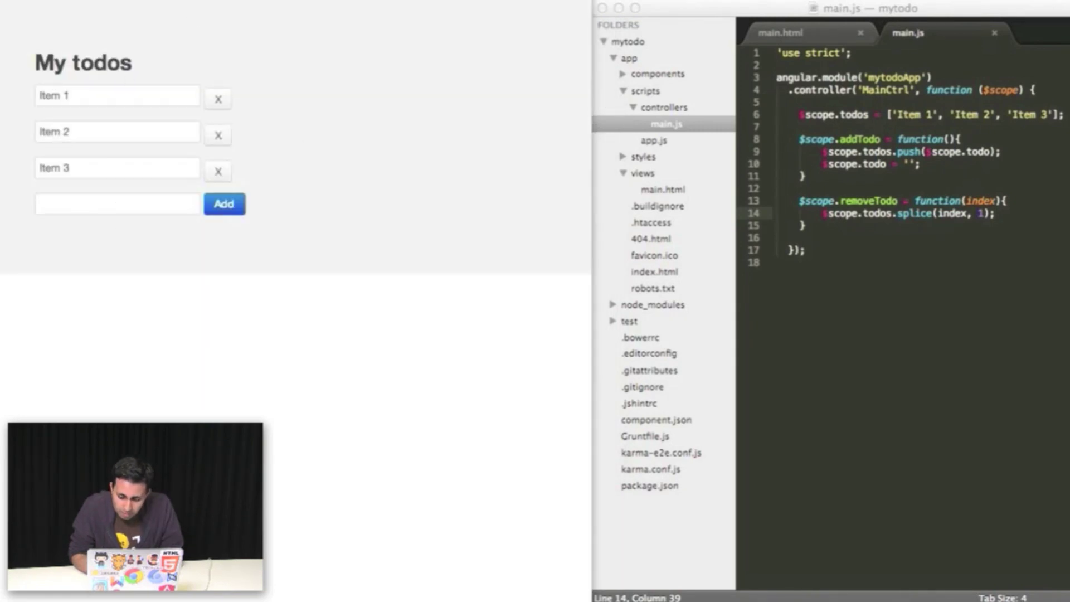
pyautogui.click(4, 35)
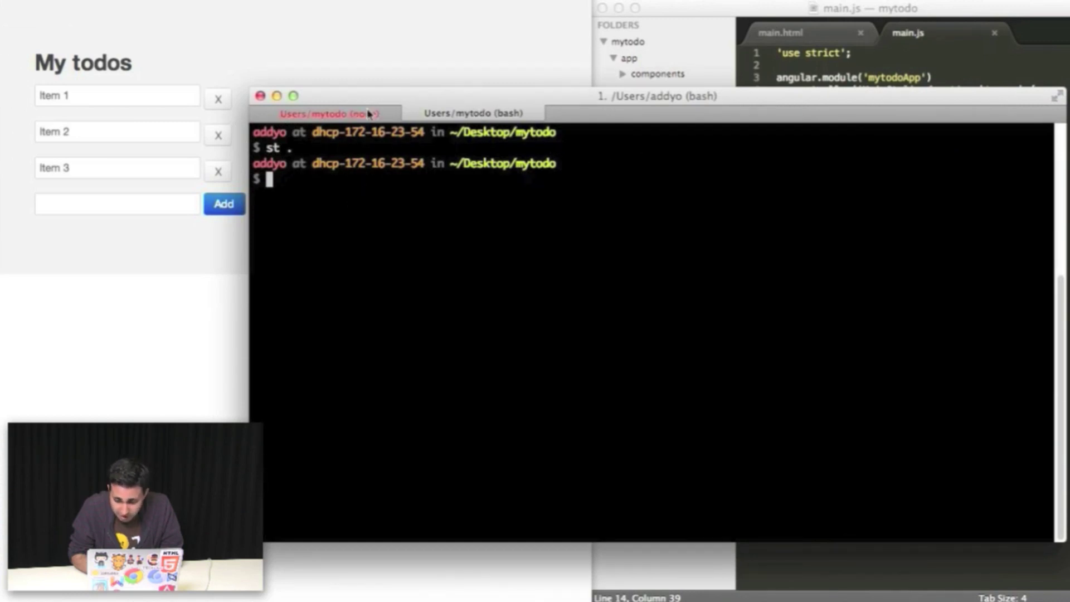
pyautogui.write('bower ')
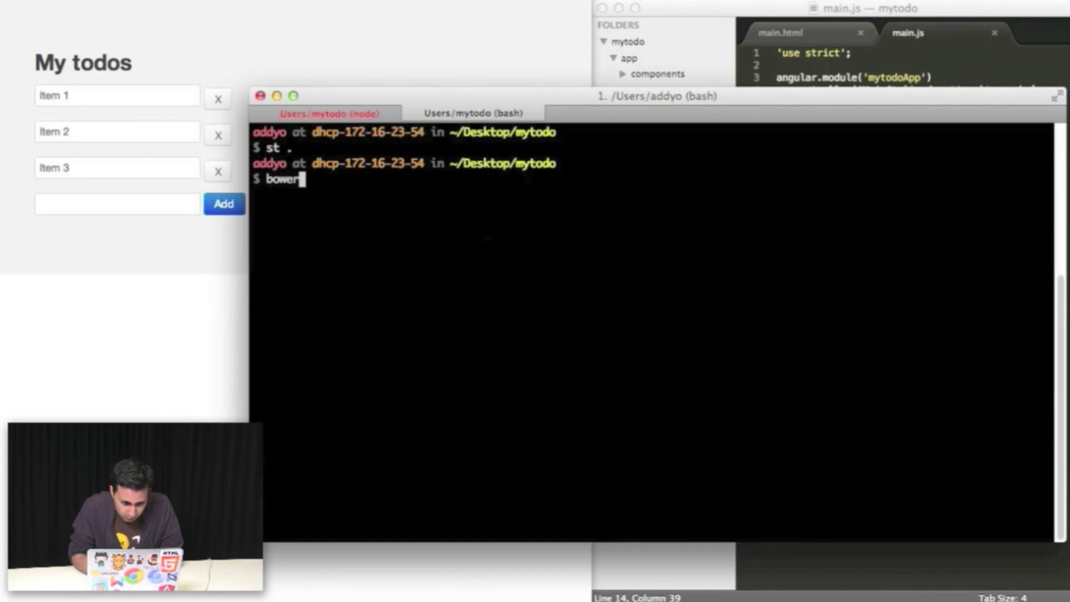
pyautogui.write('list')
# - List installed Bower packages, search for angular-ui, clear the screen, then run bower install --save angular-ui
pyautogui.press('Return')
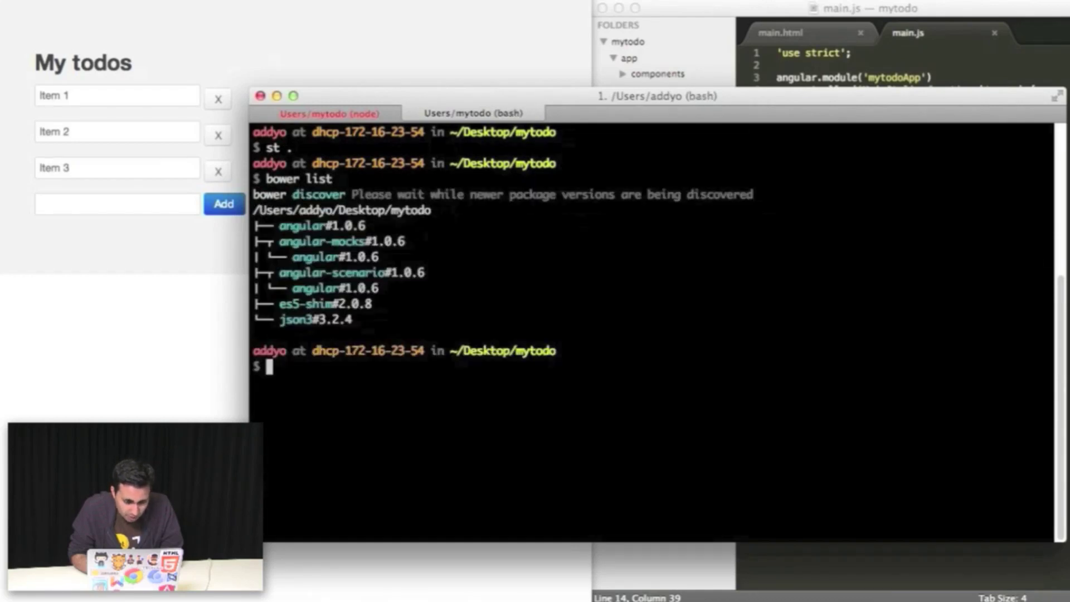
pyautogui.write('bower')
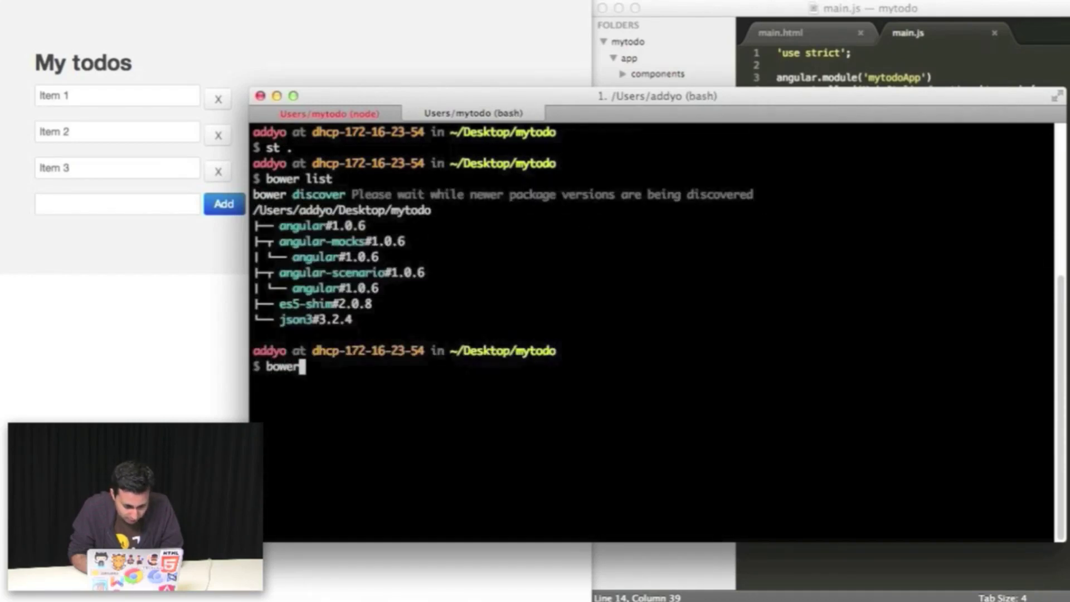
pyautogui.write(' search')
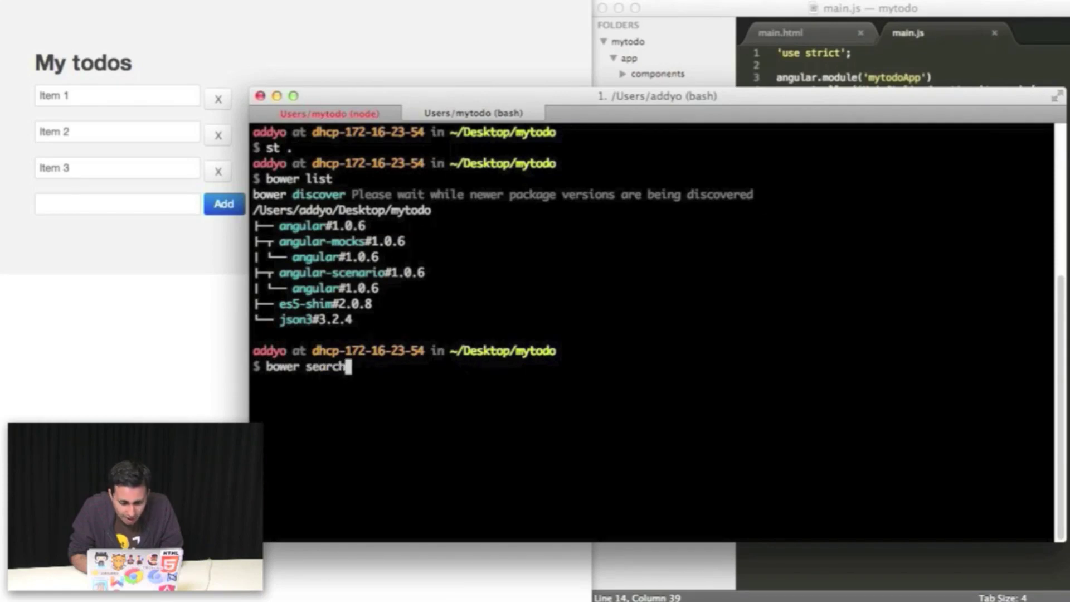
pyautogui.write(' angular-ui')
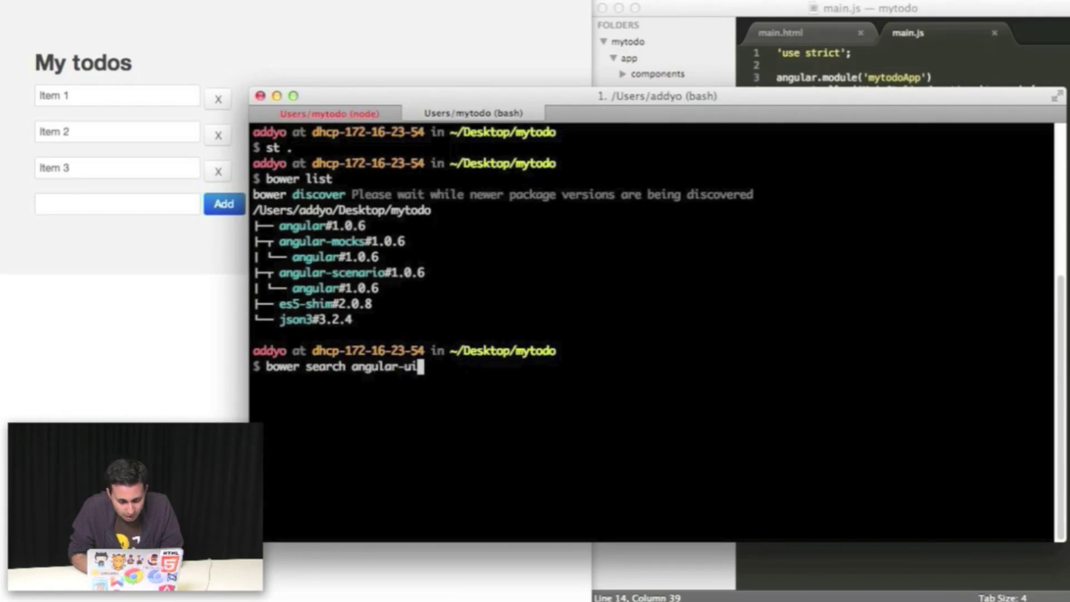
pyautogui.press('Return')
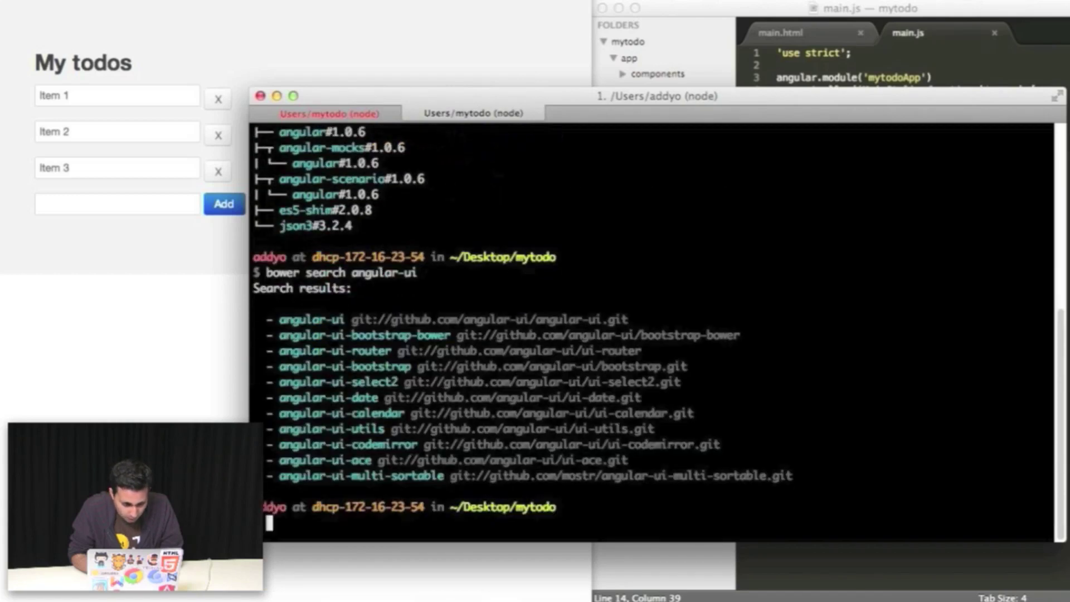
pyautogui.write('bow')
pyautogui.press('BackSpace')
pyautogui.press('BackSpace')
pyautogui.press('BackSpace')
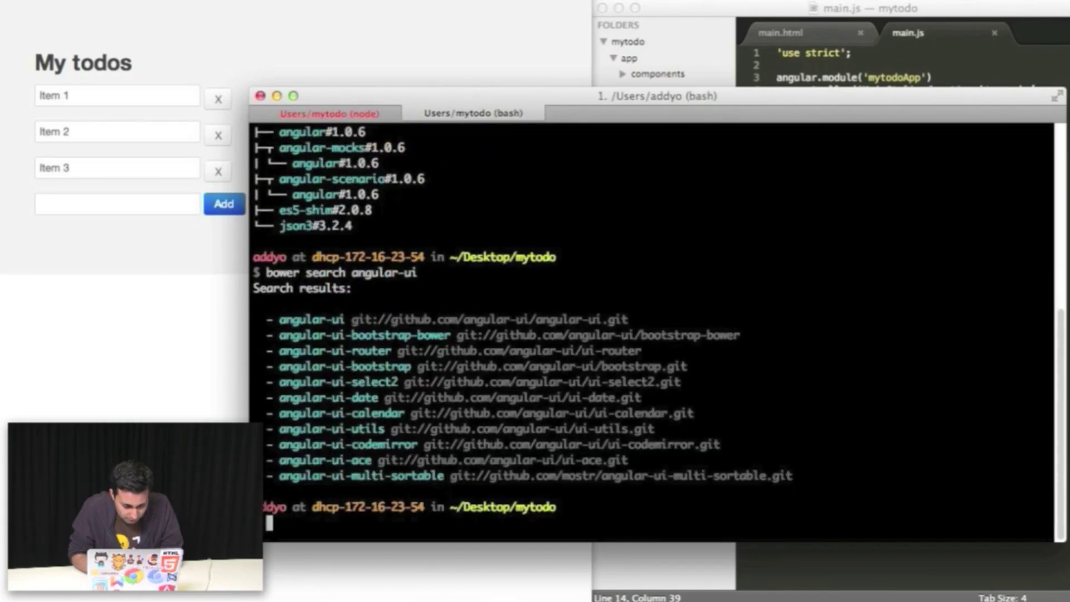
pyautogui.write('clear')
pyautogui.press('Return')
pyautogui.write('bower ')
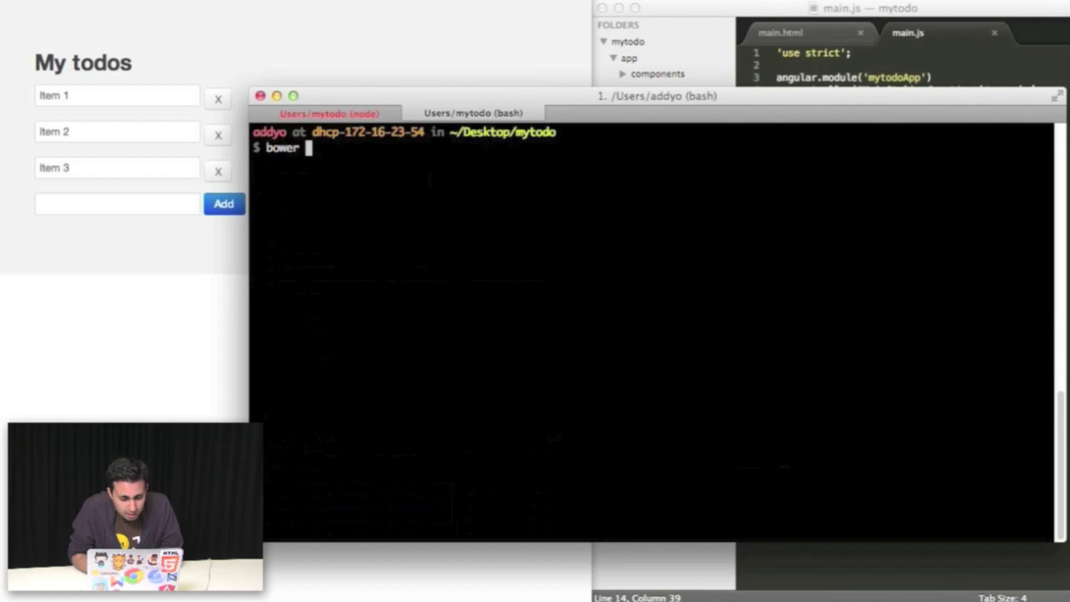
pyautogui.write('install --save')
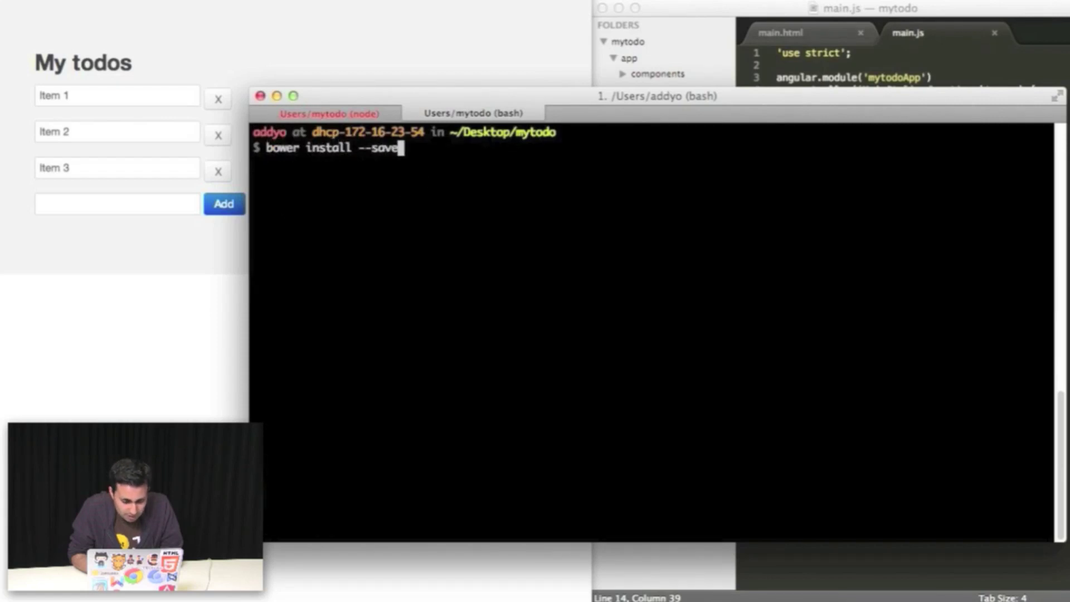
pyautogui.write(' angular-ui')
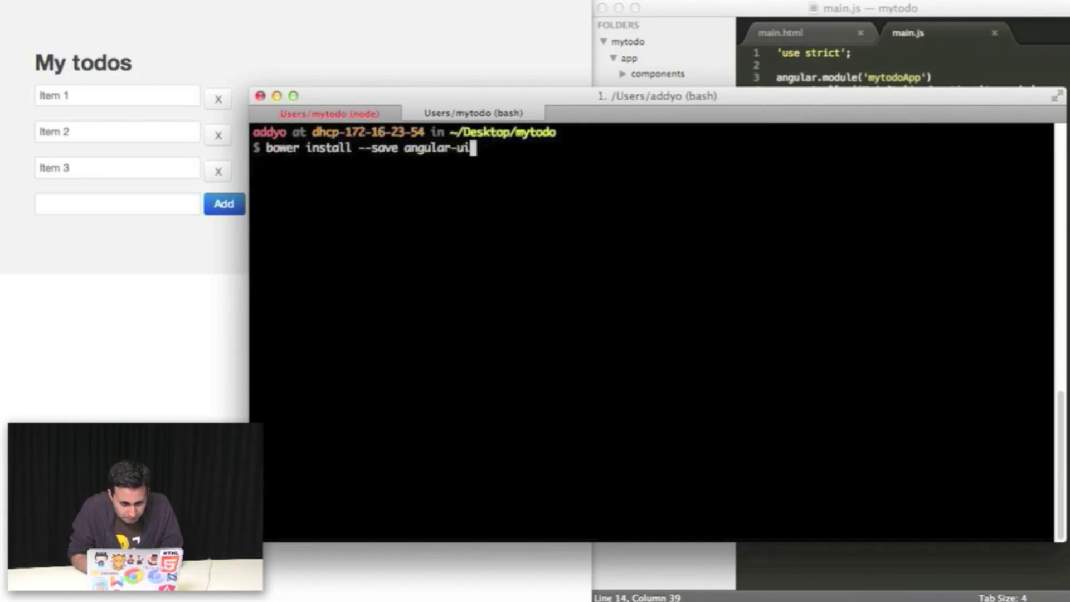
pyautogui.press('Return')
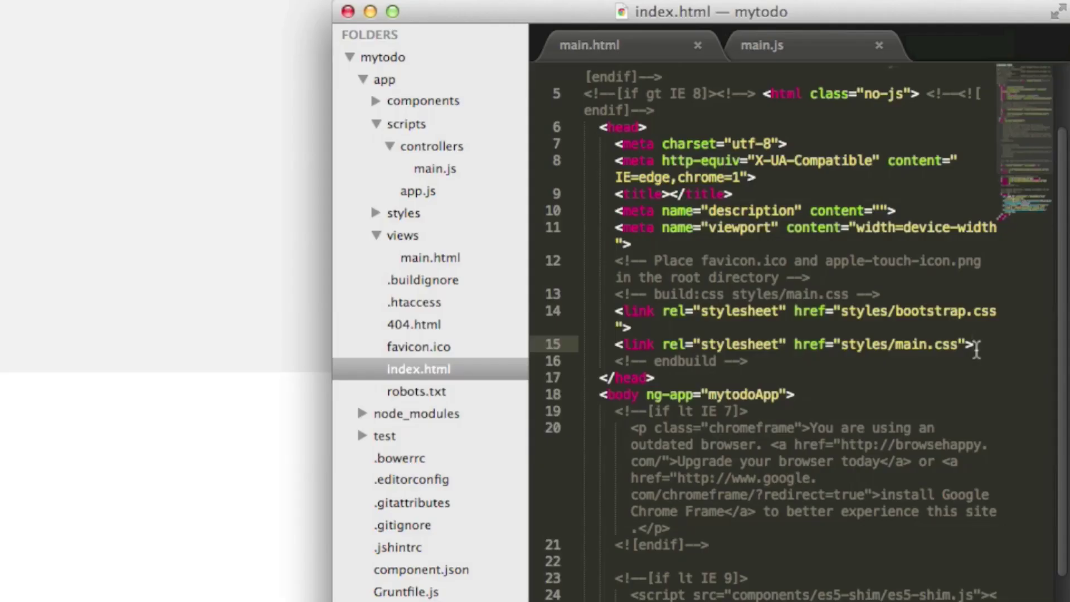
# - Add the angular-ui.css link tag and an angular-ui.js script tag below angular.js in index.html
pyautogui.press('Return')
pyautogui.press('Return')
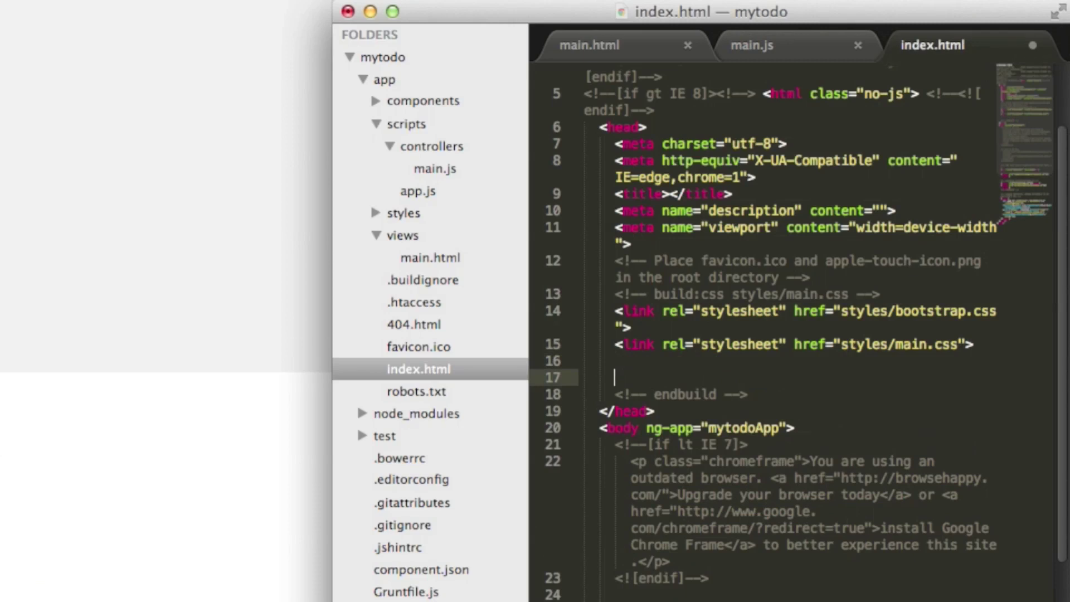
pyautogui.write('link')
pyautogui.press('Tab')
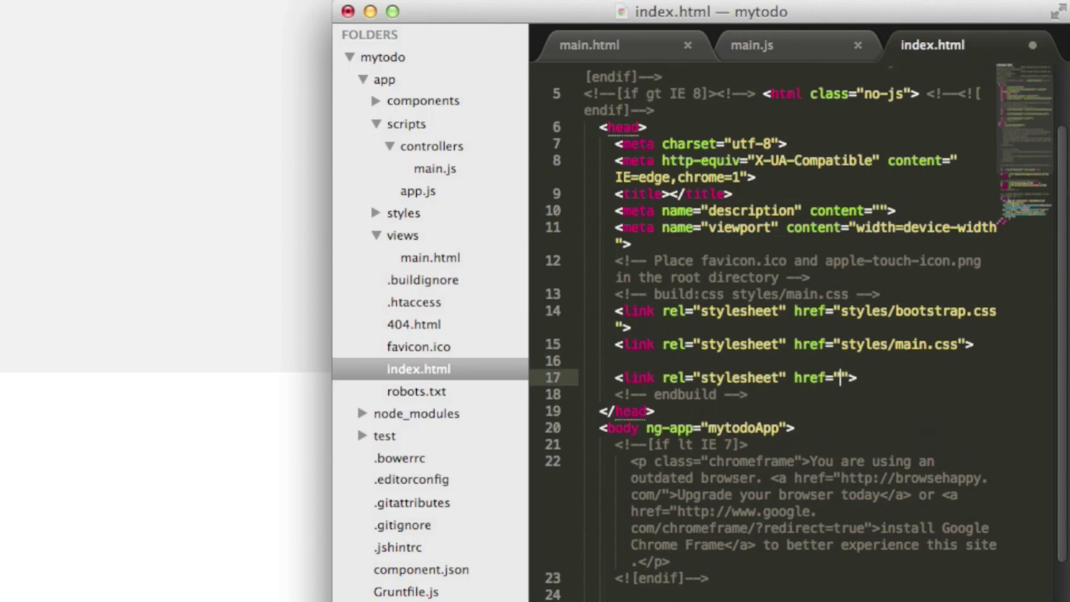
pyautogui.write('components/ang')
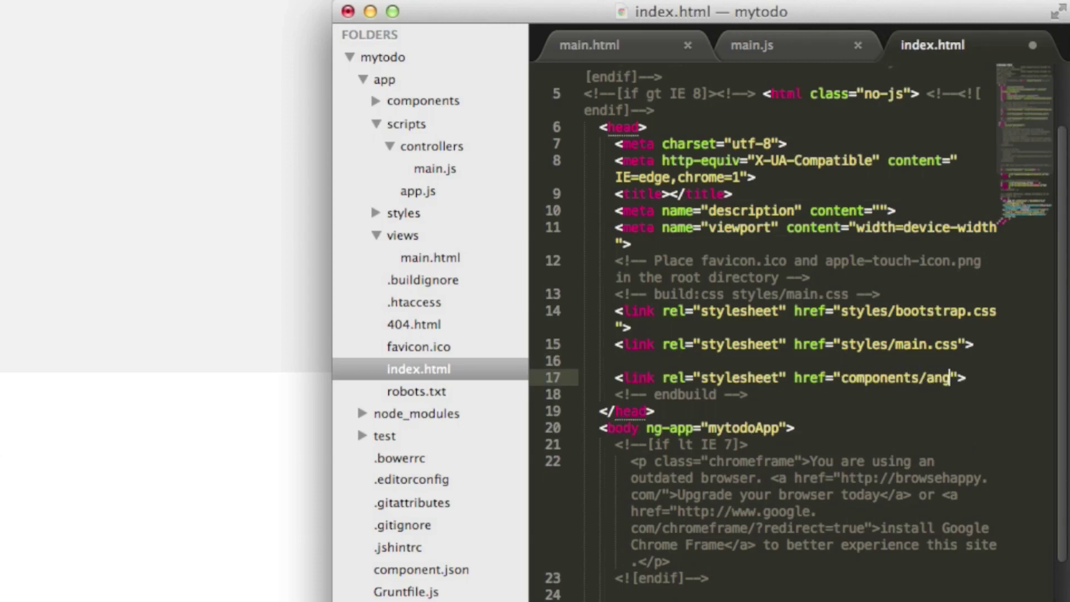
pyautogui.write('ular-ui/b')
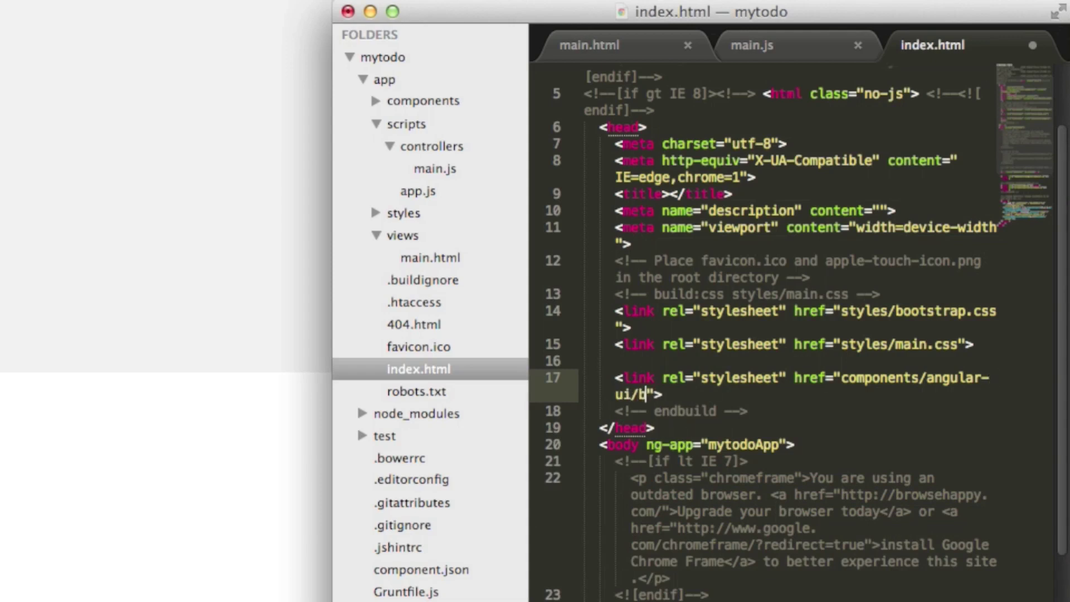
pyautogui.write('uild/')
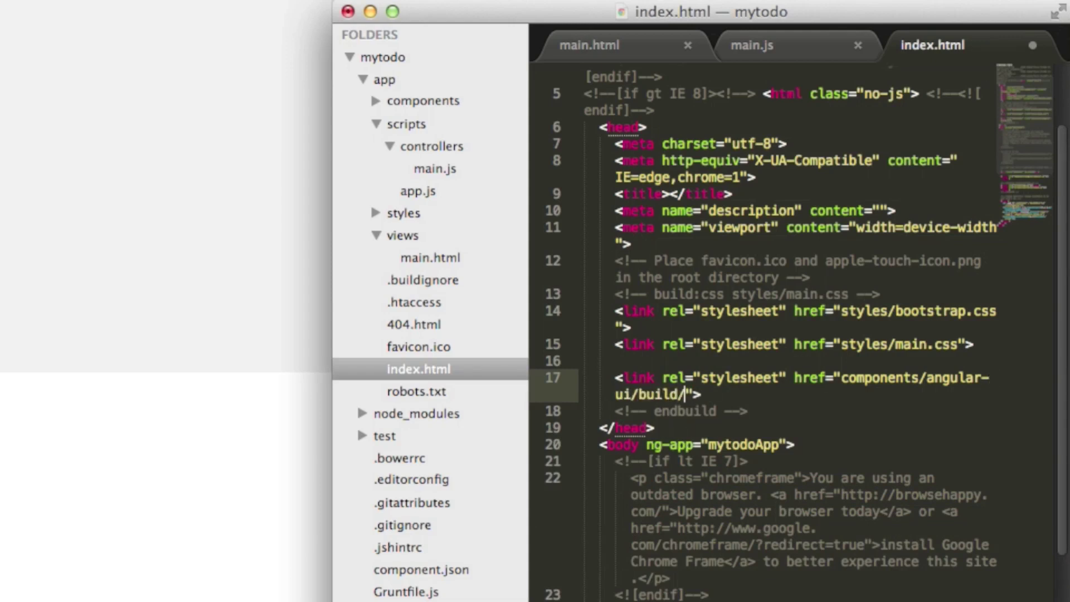
pyautogui.write('angular-ui')
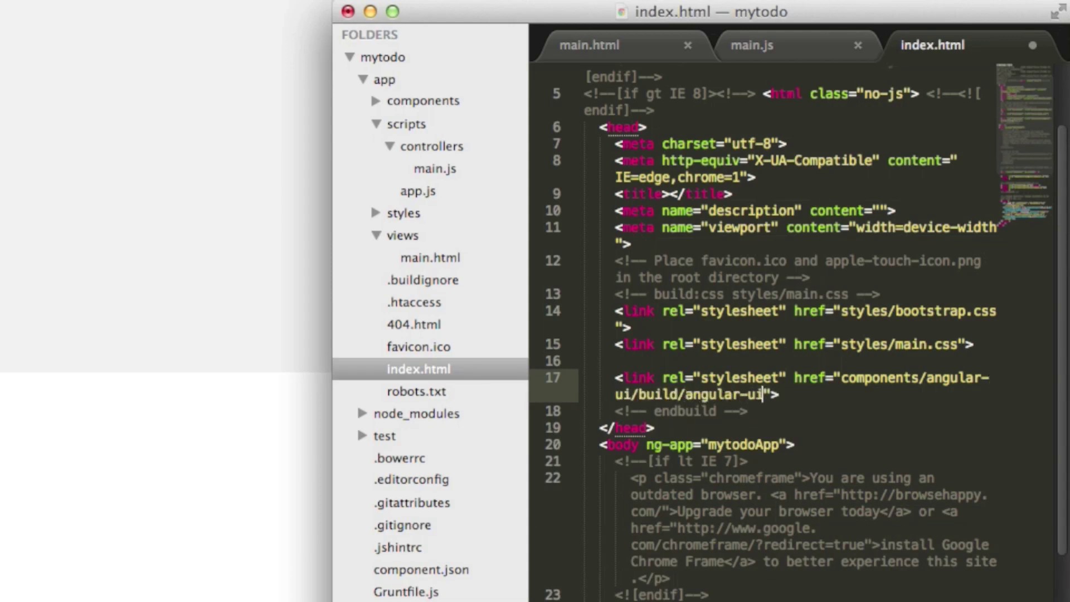
pyautogui.write('.css')
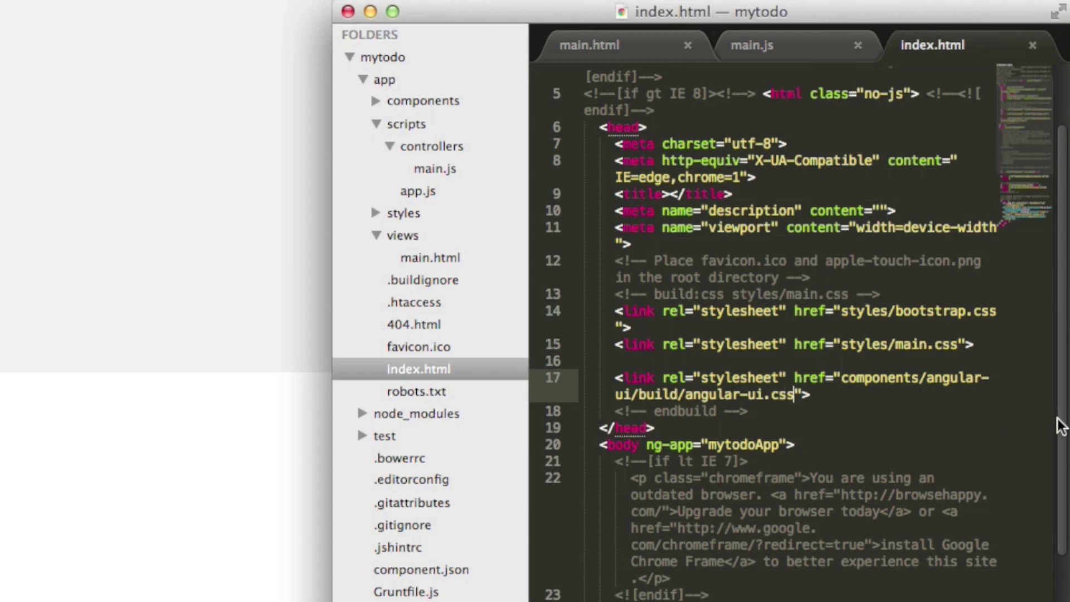
pyautogui.scroll(-5, 1060, 430)
pyautogui.scroll(-5, 1058, 535)
pyautogui.scroll(-2, 1058, 545)
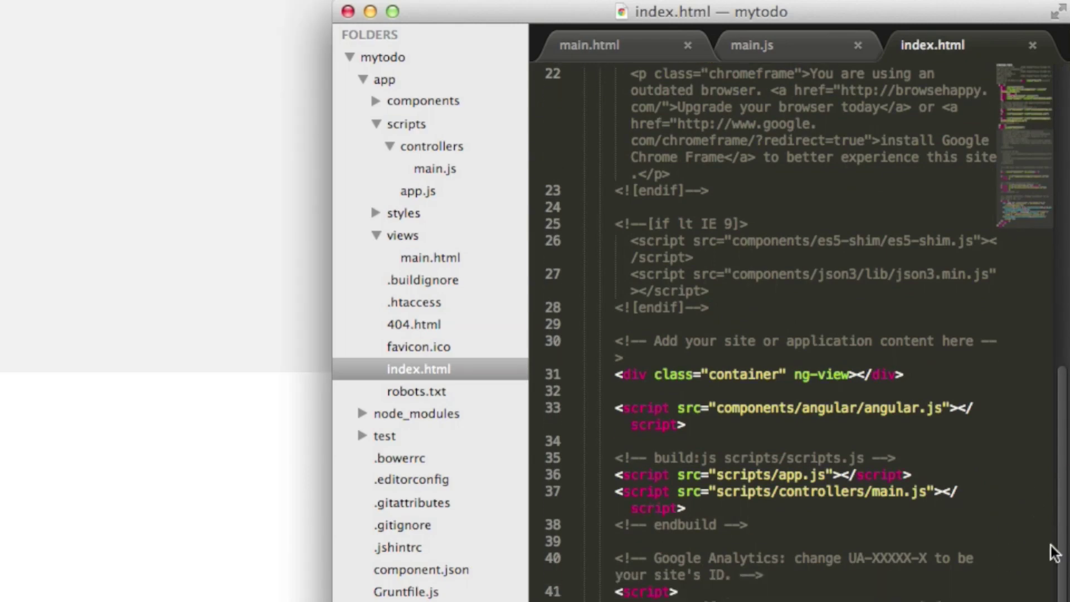
pyautogui.scroll(5, 1050, 545)
pyautogui.scroll(-4, 1060, 391)
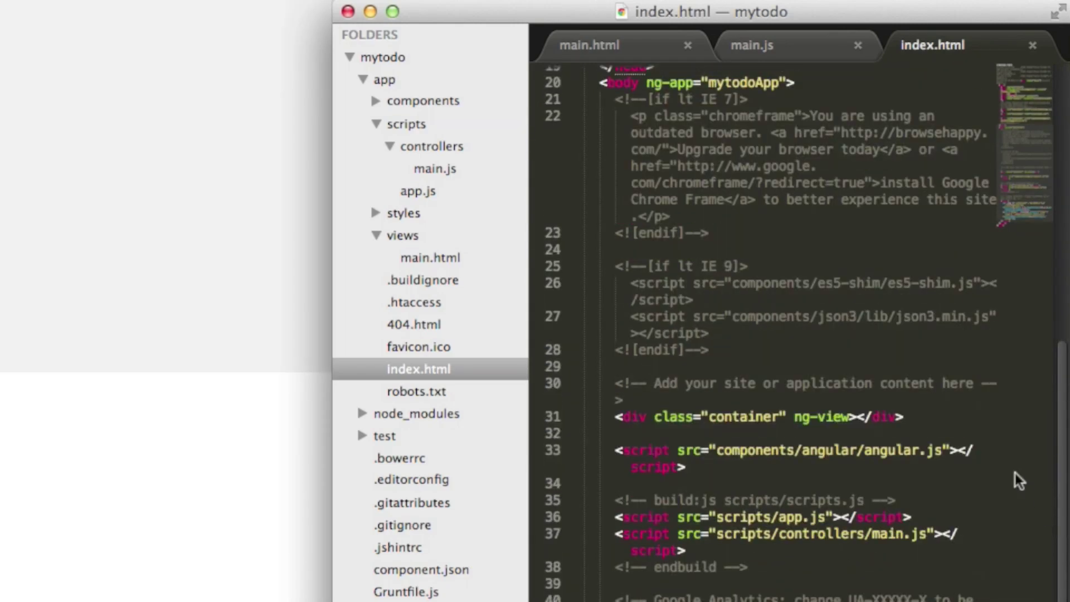
pyautogui.click(781, 469)
pyautogui.press('Return')
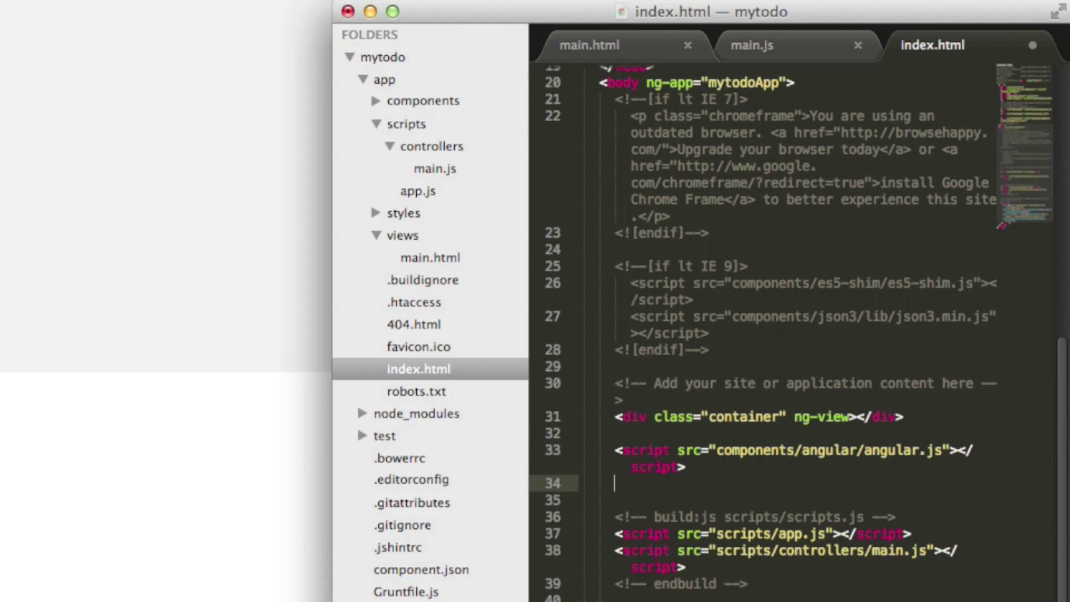
pyautogui.write('script')
pyautogui.press('Tab')
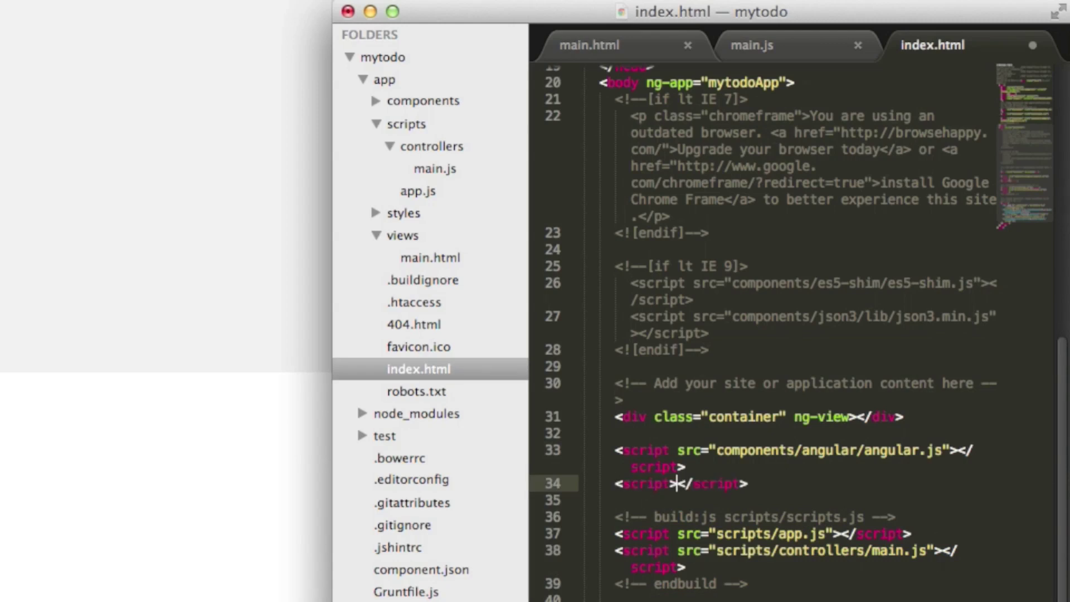
pyautogui.write('src=')
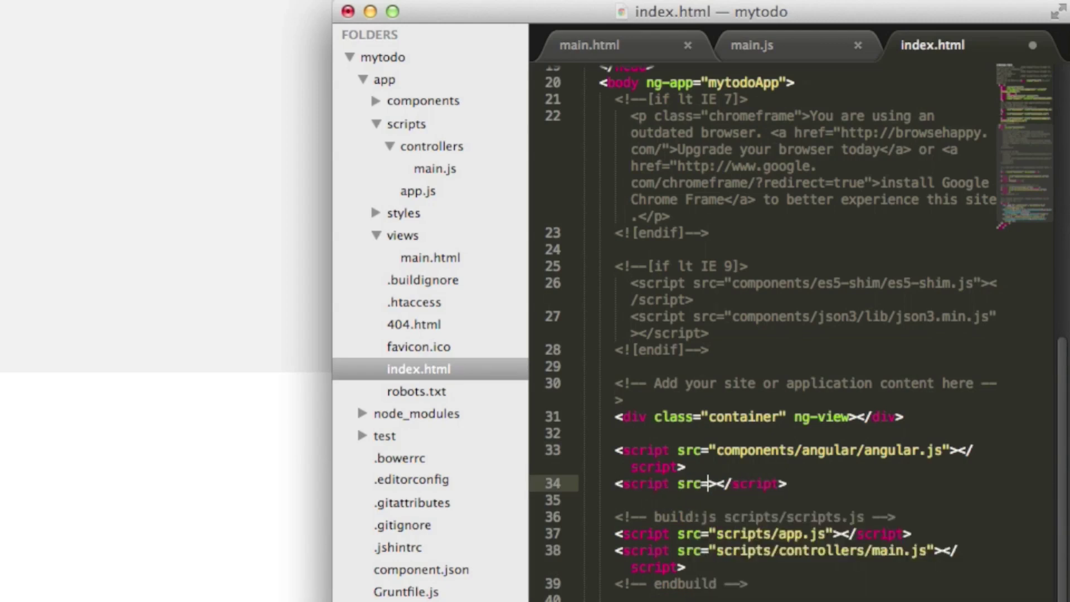
pyautogui.write('"componen')
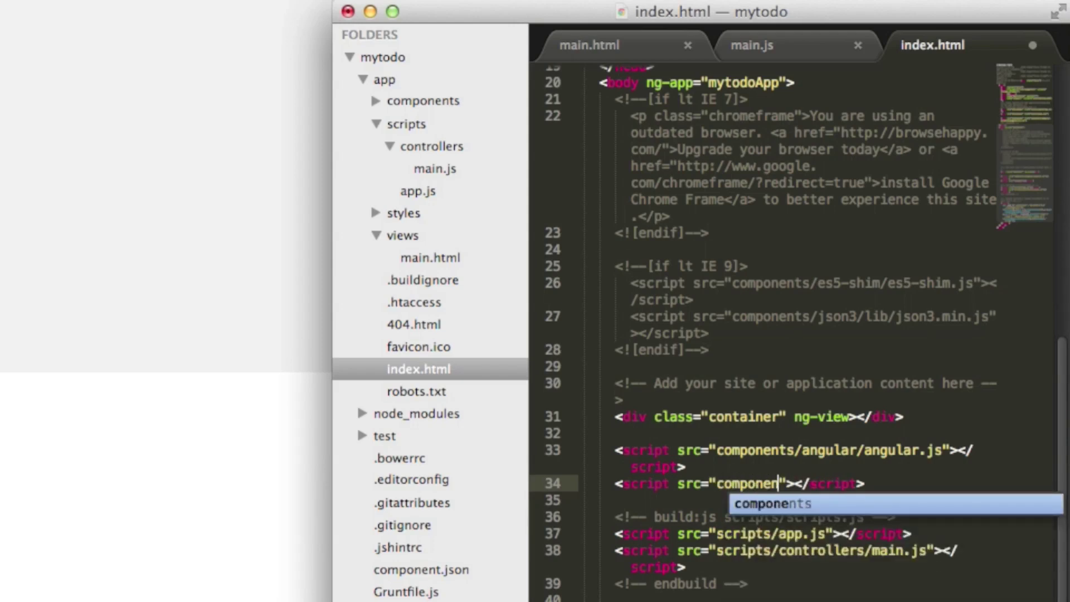
pyautogui.write('nts/angular-u')
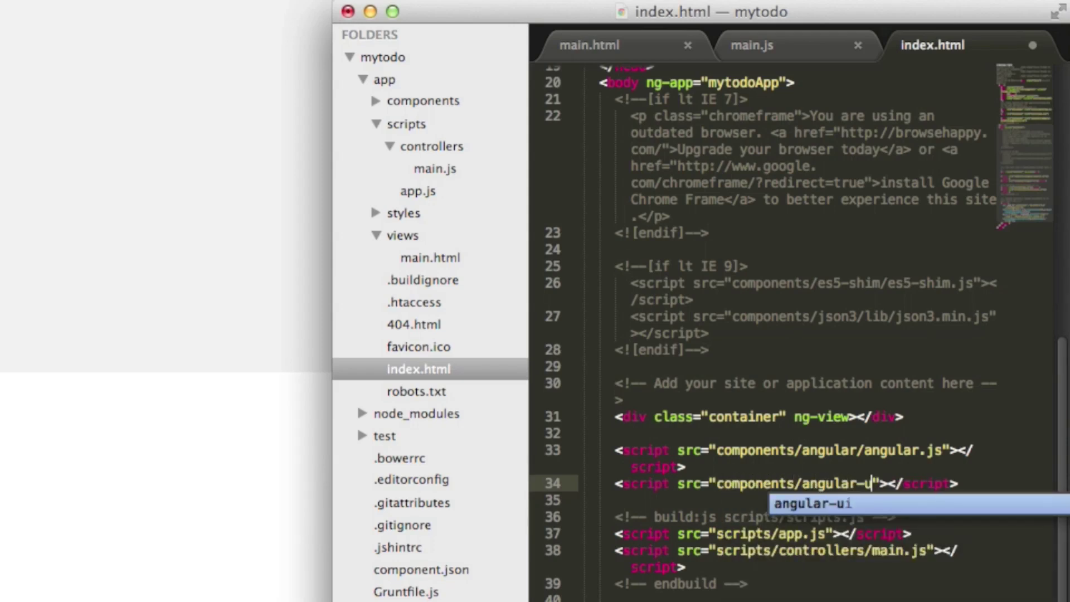
pyautogui.write('i/build')
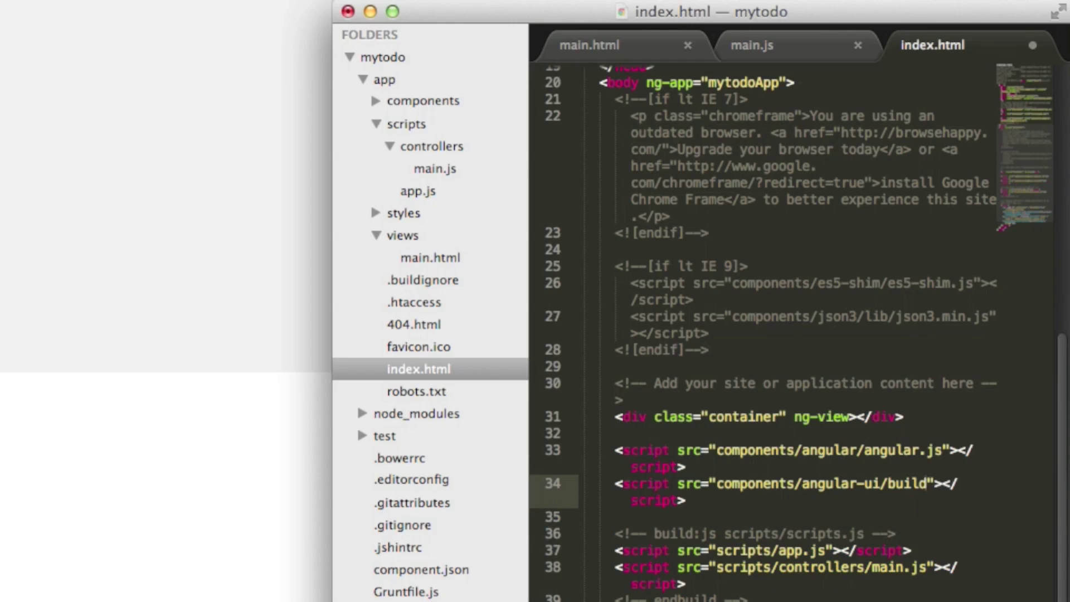
pyautogui.write('/angul')
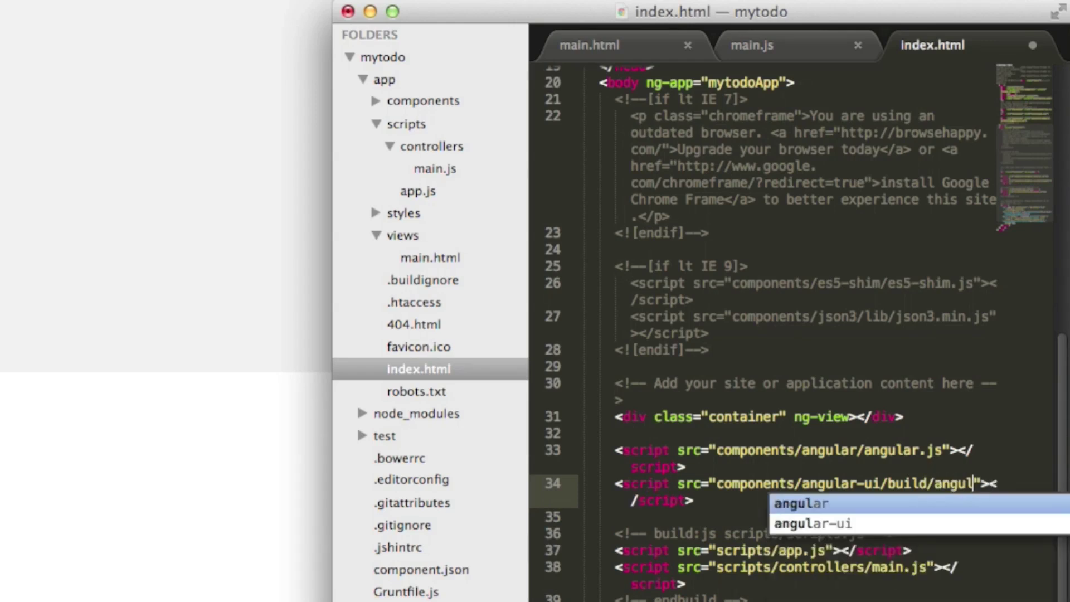
pyautogui.write('ar-ui.js')
pyautogui.press('Escape')
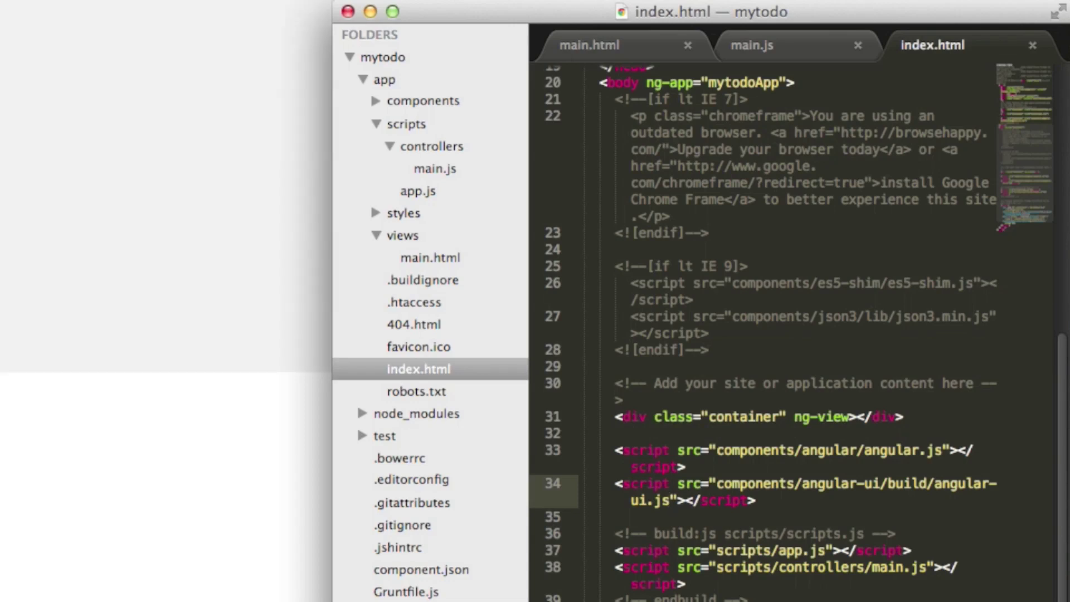
pyautogui.press('super+Tab')
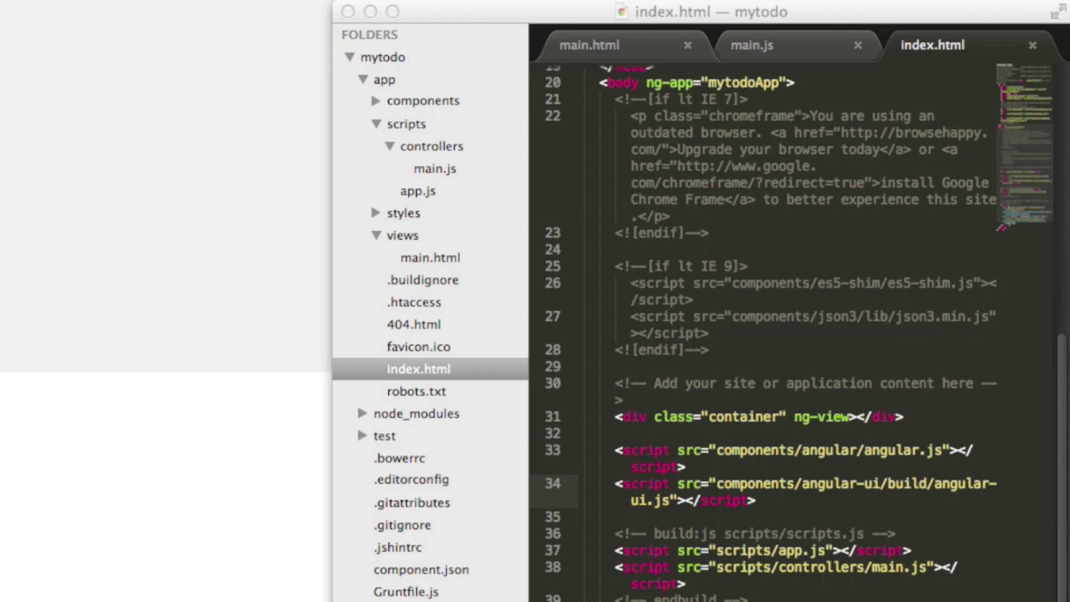
# - Paste indented jQuery 1.9.1 and jQuery UI 1.10.2 script tags above angular.js and save index.html
pyautogui.click(811, 417)
pyautogui.click(752, 433)
pyautogui.press('Return')
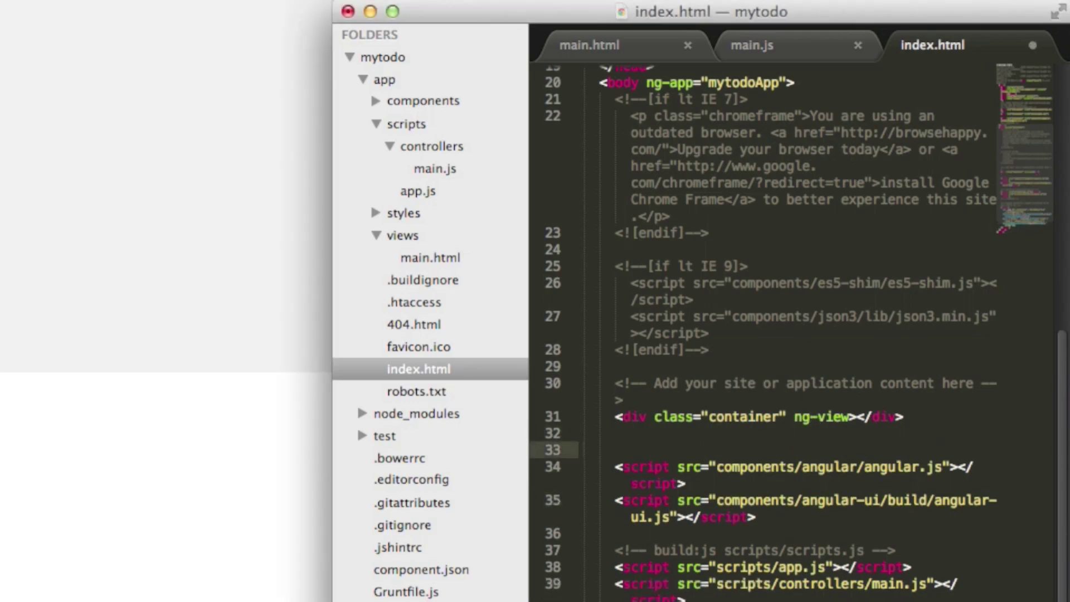
pyautogui.press('Return')
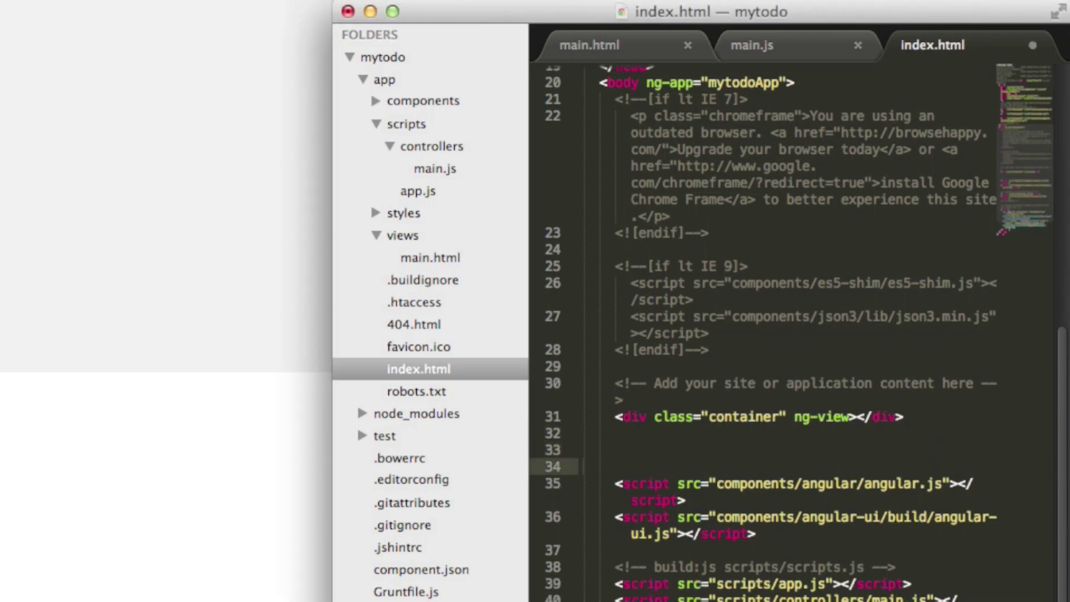
pyautogui.write('<script src="http://code.jquery.com/jquery-1.9.1.js"></script> <script src="http://code.jquery.com/ui/1.10.2/jquery-ui.js"></script>')
pyautogui.press('Return')
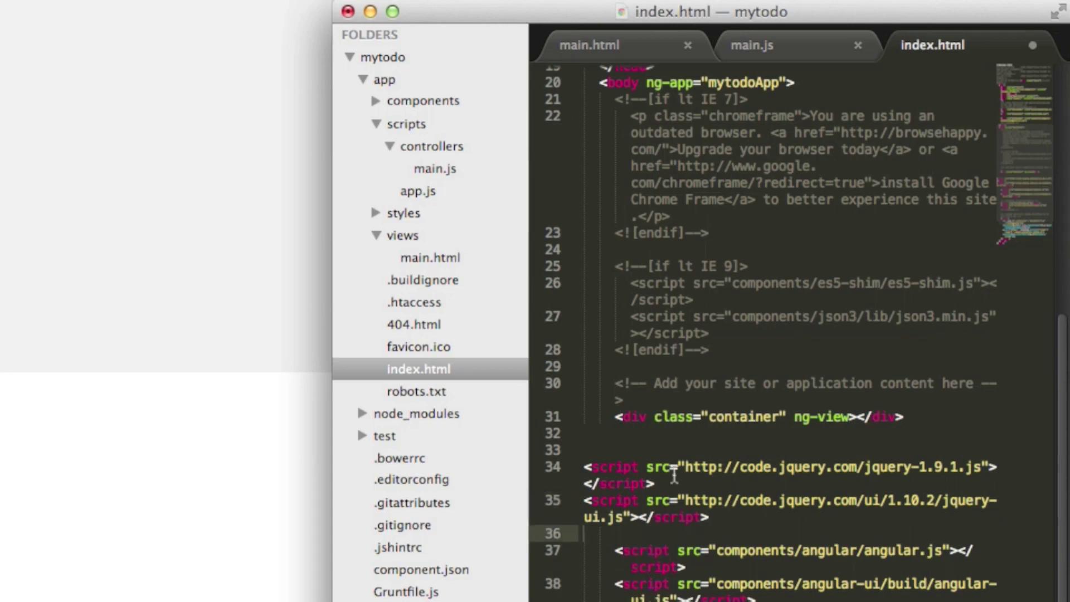
pyautogui.moveTo(709, 518); pyautogui.dragTo(571, 468)
pyautogui.press('Tab')
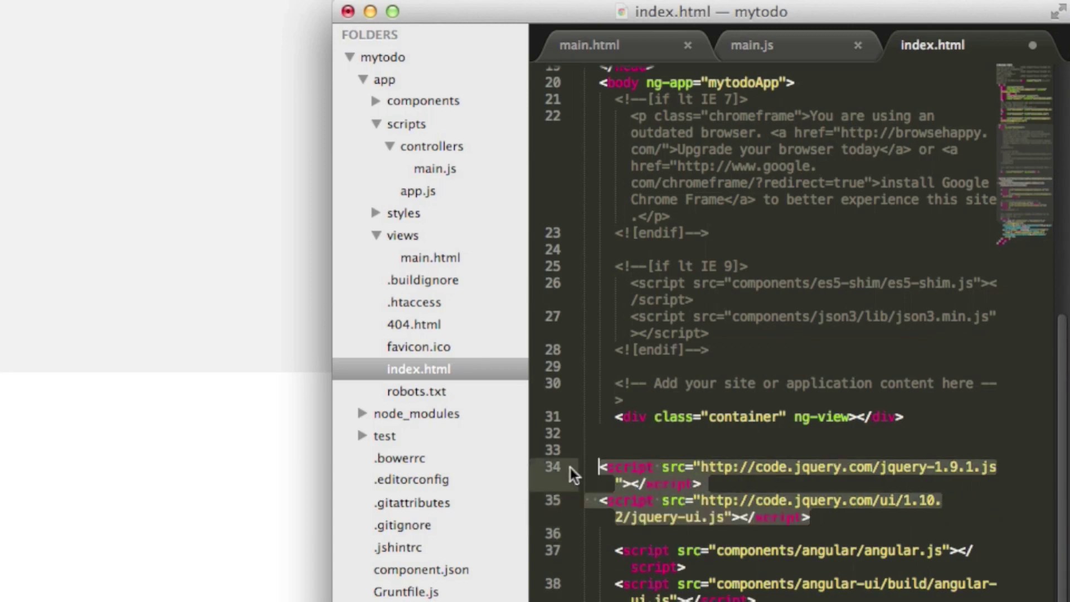
pyautogui.press('Tab')
pyautogui.press('Down')
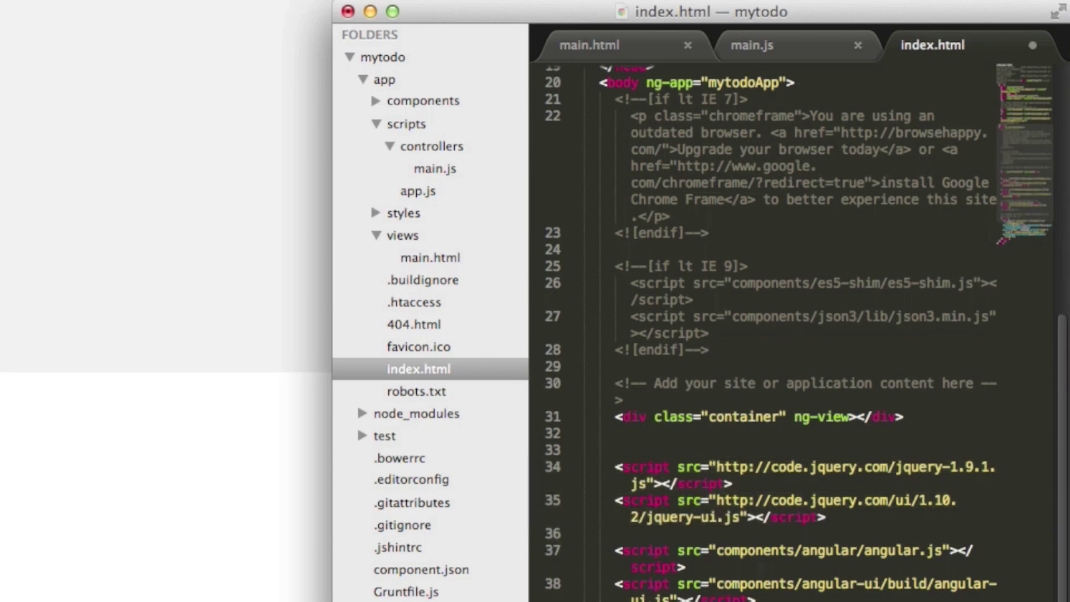
pyautogui.press('super+s')
# - Add 'ui' to the mytodoApp module dependencies in app.js and save
pyautogui.click(422, 192)
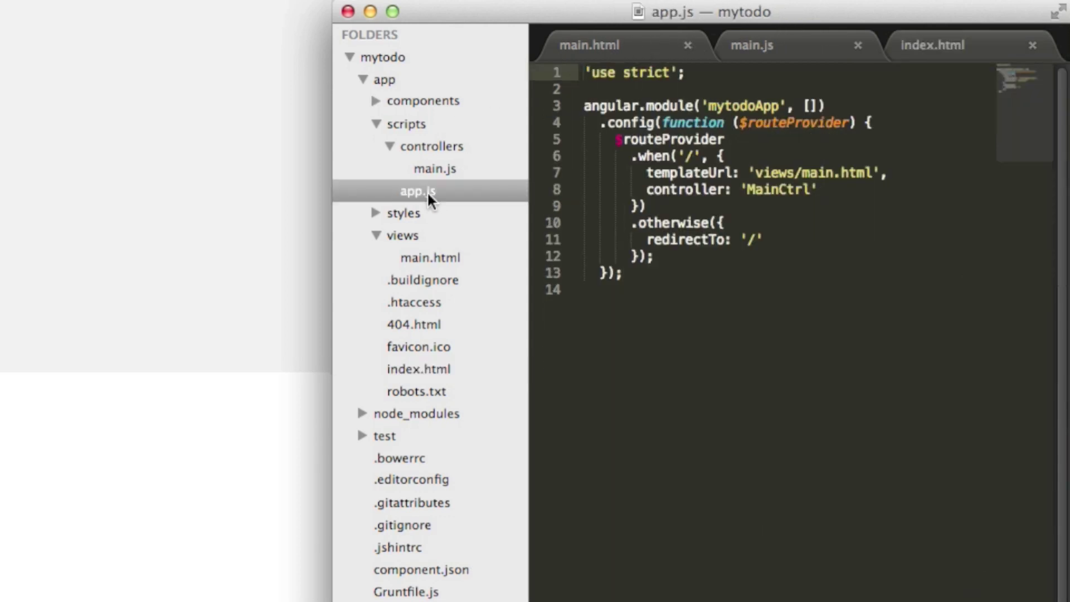
pyautogui.click(810, 107)
pyautogui.write("'")
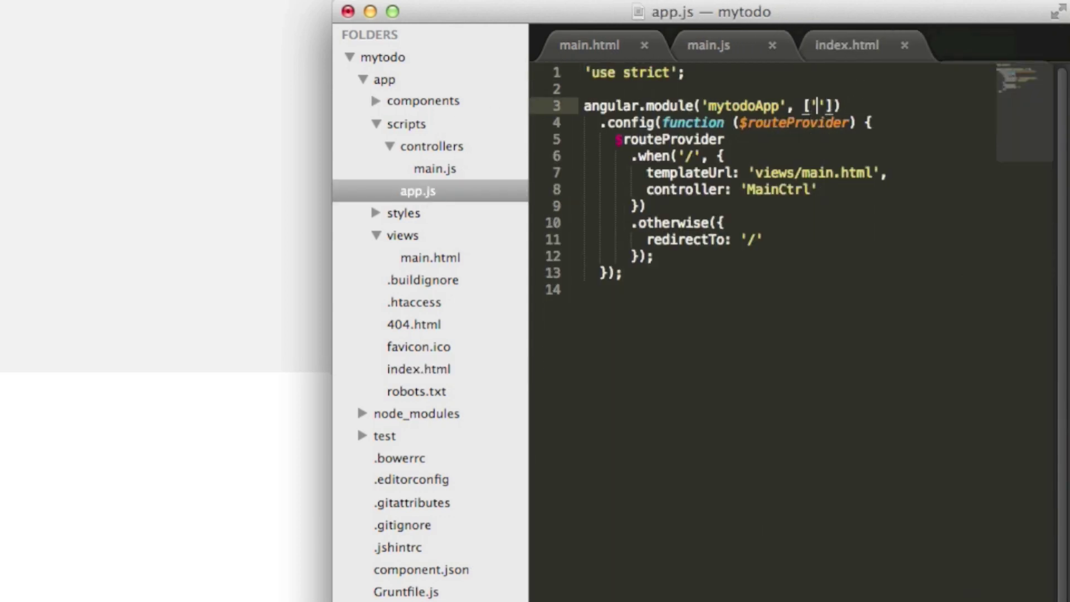
pyautogui.write('ui')
pyautogui.press('super+s')
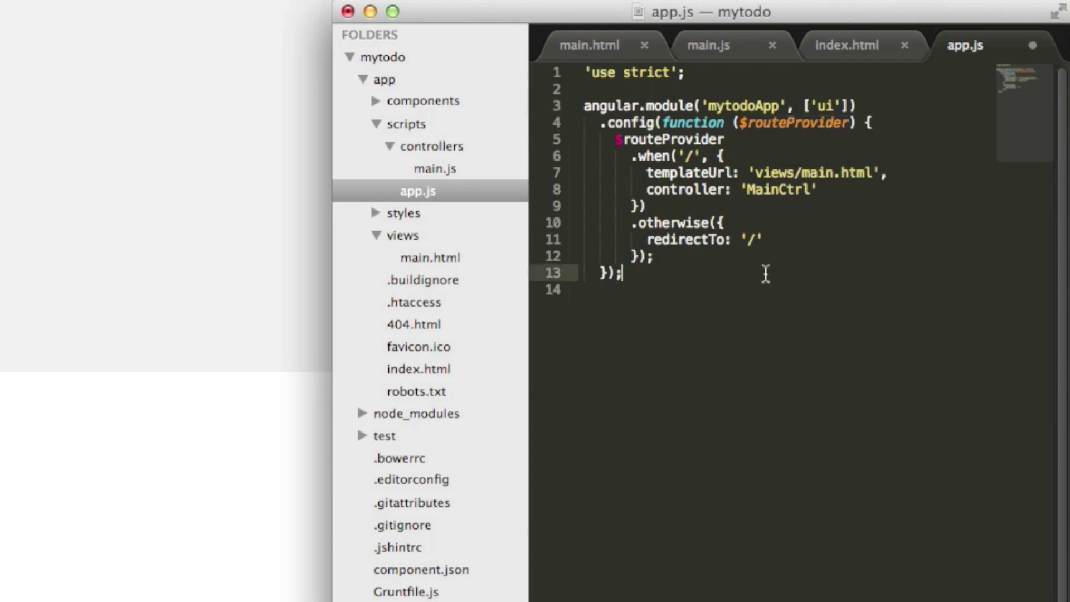
pyautogui.hotkey('ctrl', 'Tab')
# - Put <div ui-sortable> above the ng-repeat paragraph and </div> after it, then save main.html
pyautogui.press('Return')
pyautogui.press('Return')
pyautogui.write('<')
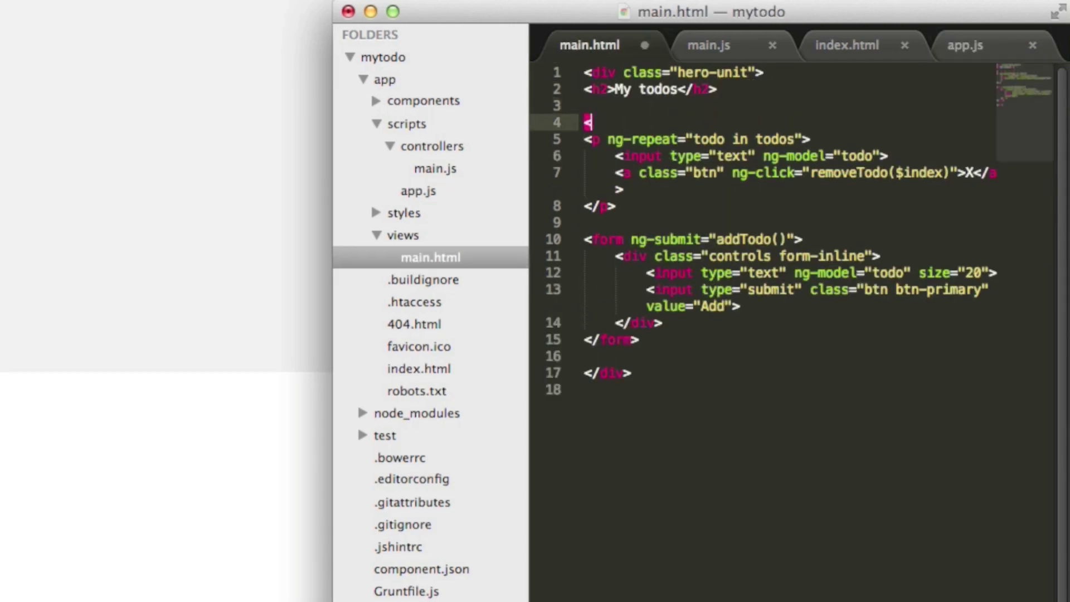
pyautogui.write('div ui-sortab')
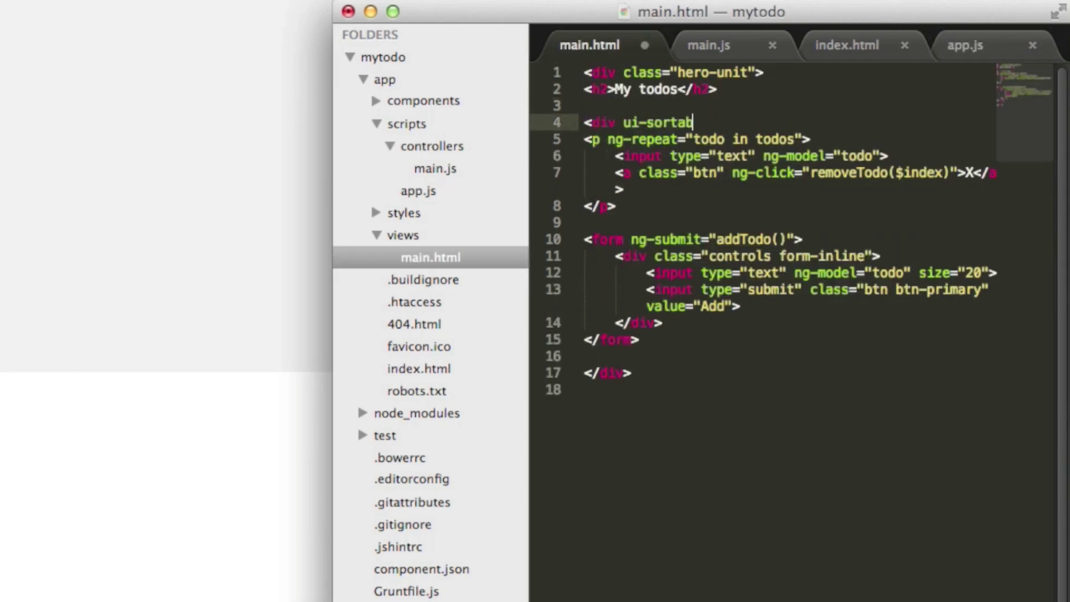
pyautogui.write('le>')
pyautogui.click(664, 210)
pyautogui.press('Return')
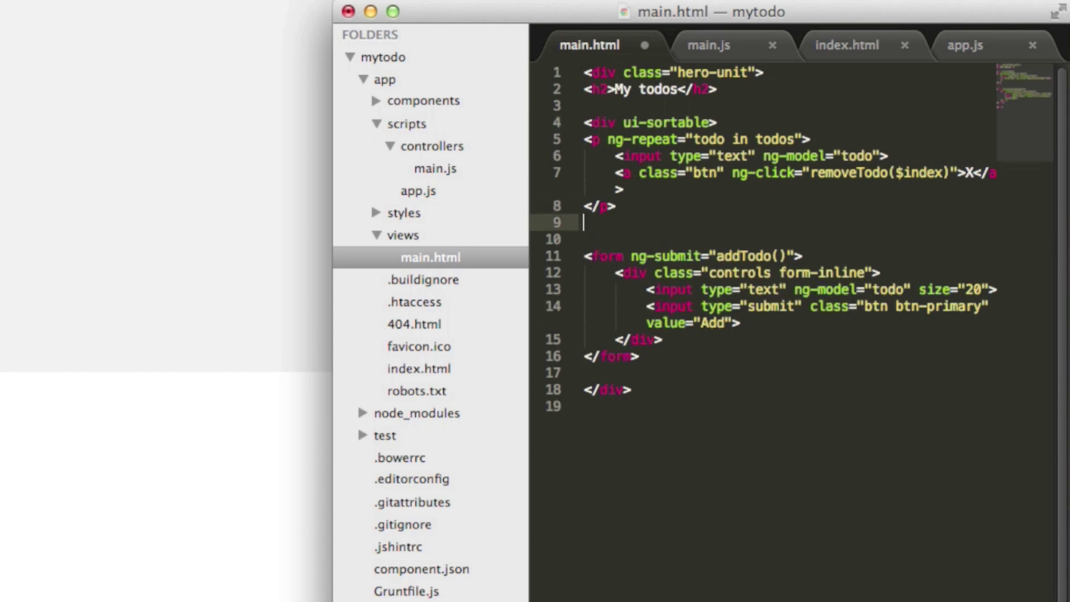
pyautogui.write('</div>')
pyautogui.press('super+s')
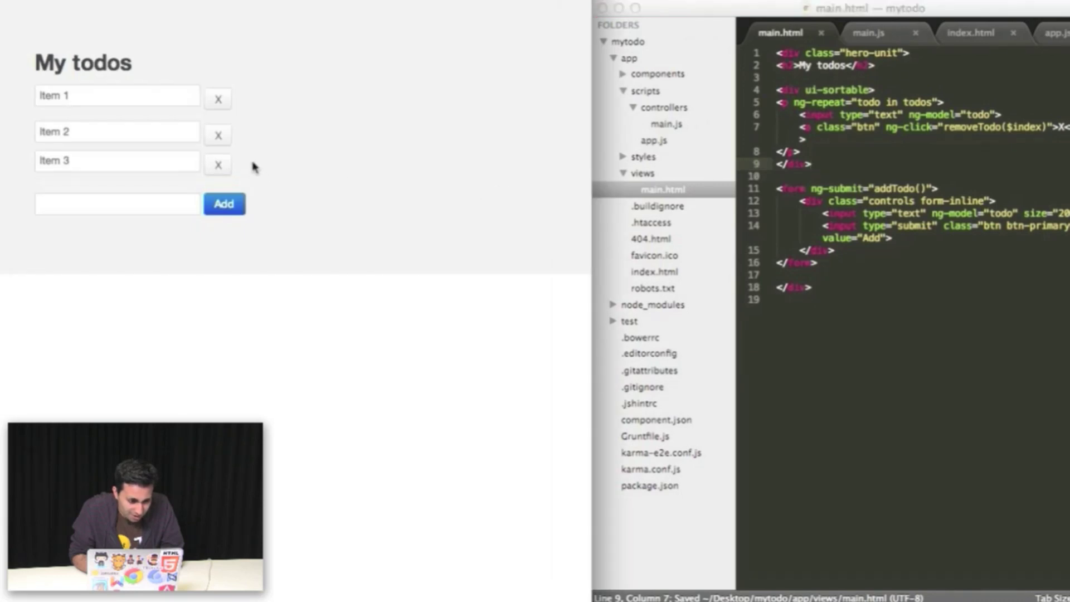
# - Drag Item 3 above Item 2, add 'Buy some unicorns', and drag it into second place
pyautogui.moveTo(256, 172)
pyautogui.mouseDown()
pyautogui.moveTo(253, 127)
pyautogui.moveTo(256, 177)
pyautogui.mouseUp()
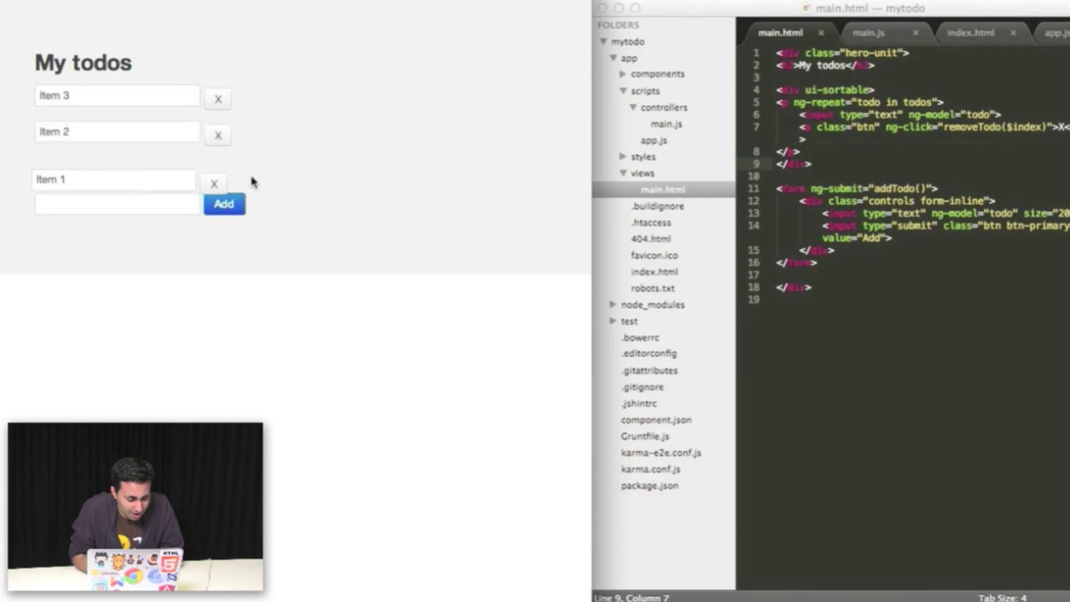
pyautogui.click(151, 197)
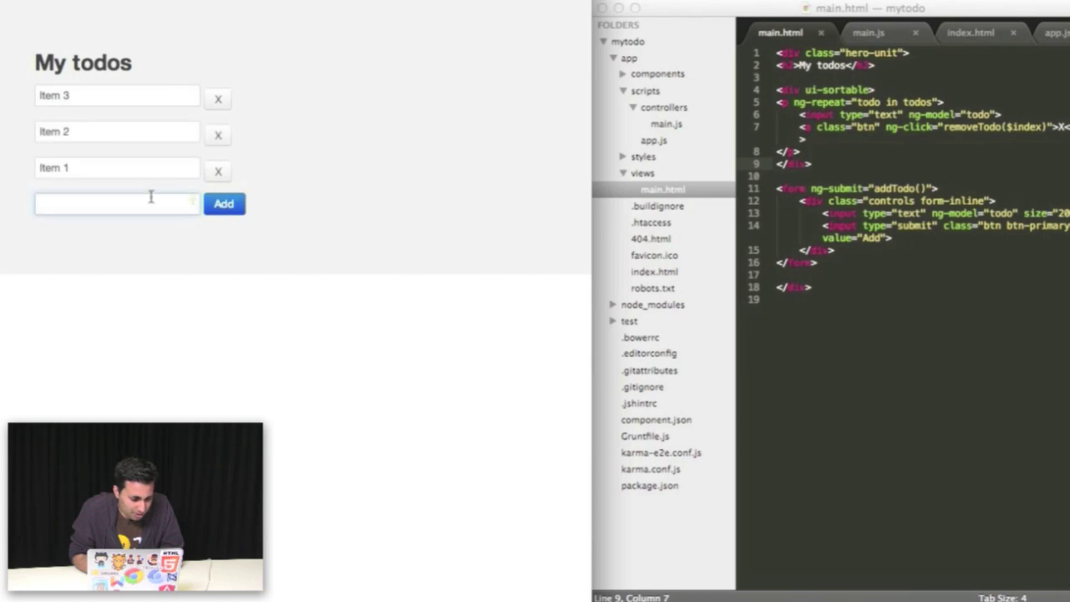
pyautogui.write('Buy some unicorns')
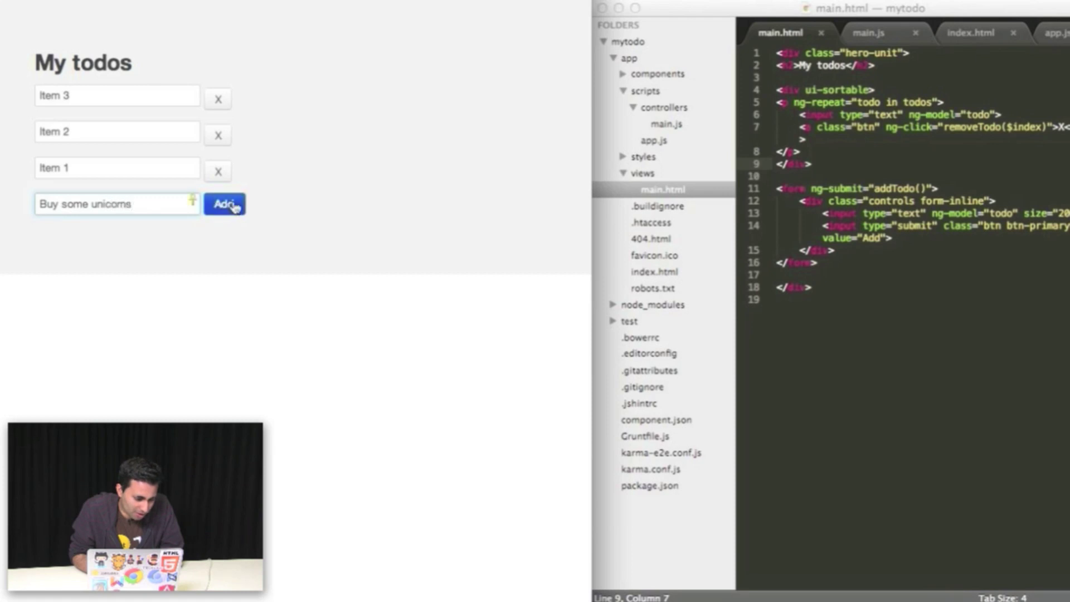
pyautogui.click(231, 205)
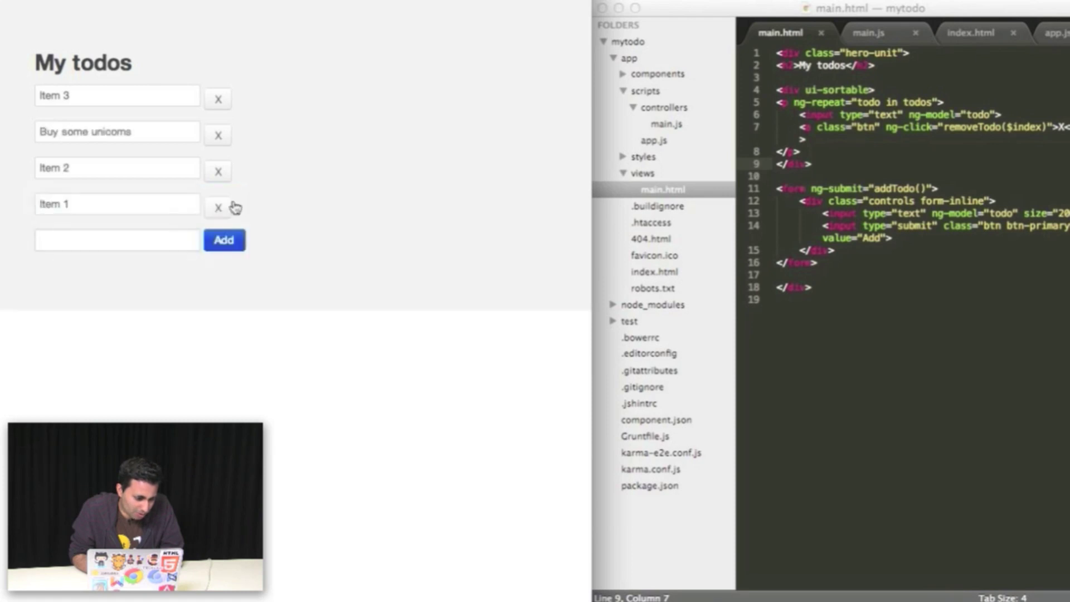
pyautogui.moveTo(247, 140); pyautogui.dragTo(242, 217)
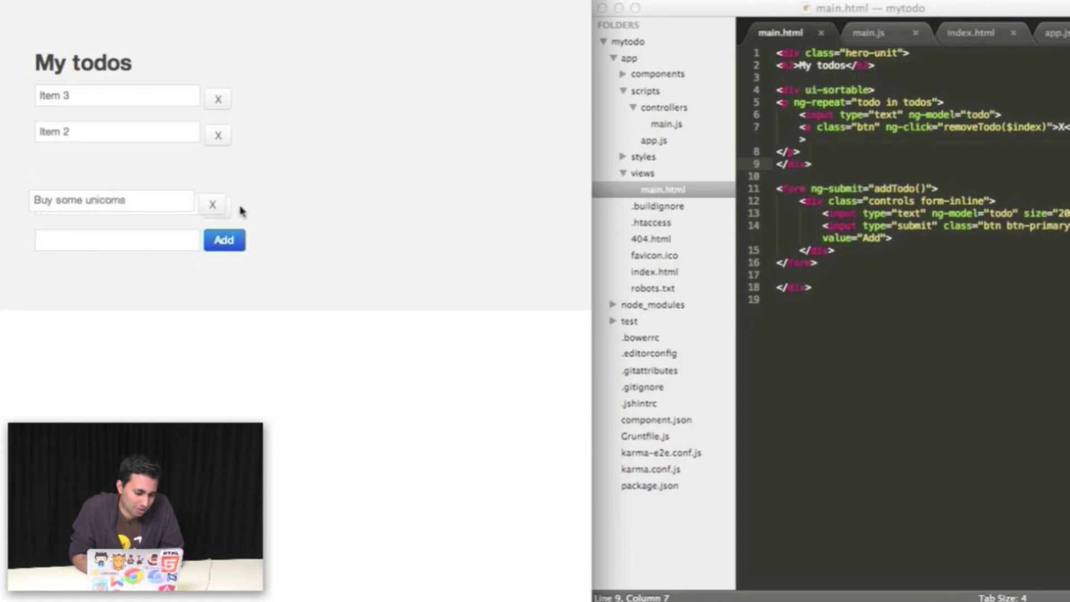
pyautogui.moveTo(241, 217); pyautogui.dragTo(243, 131)
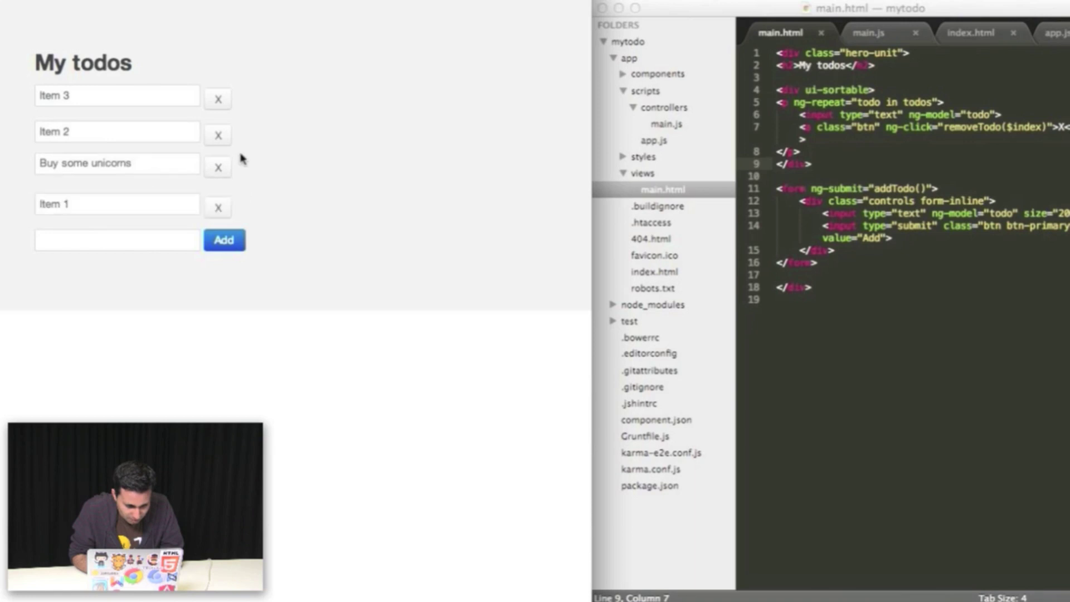
pyautogui.press('super+Tab')
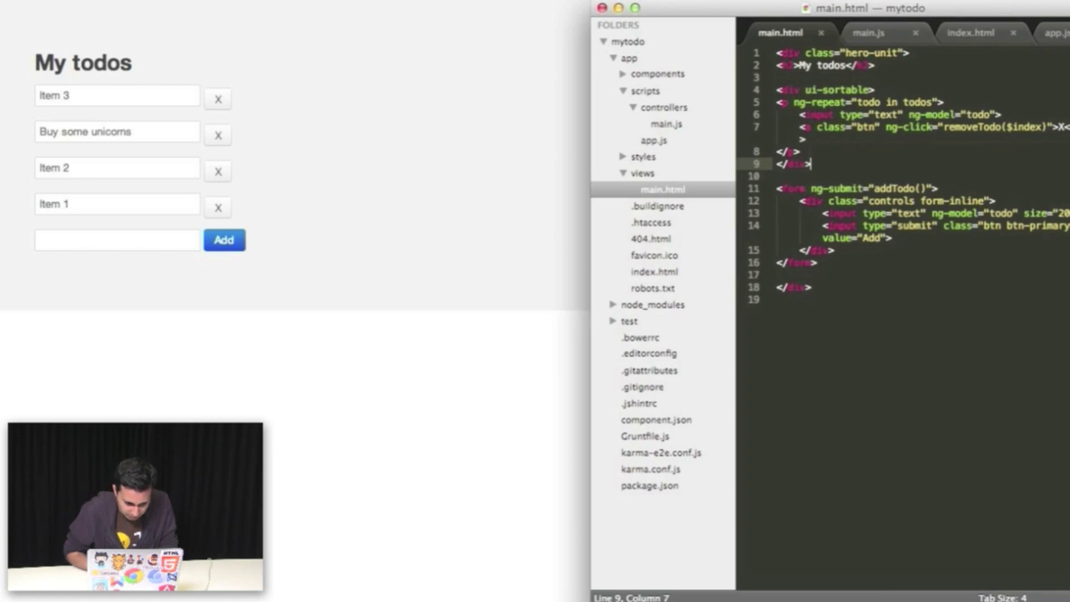
pyautogui.click(251, 334)
pyautogui.moveTo(4, 31)
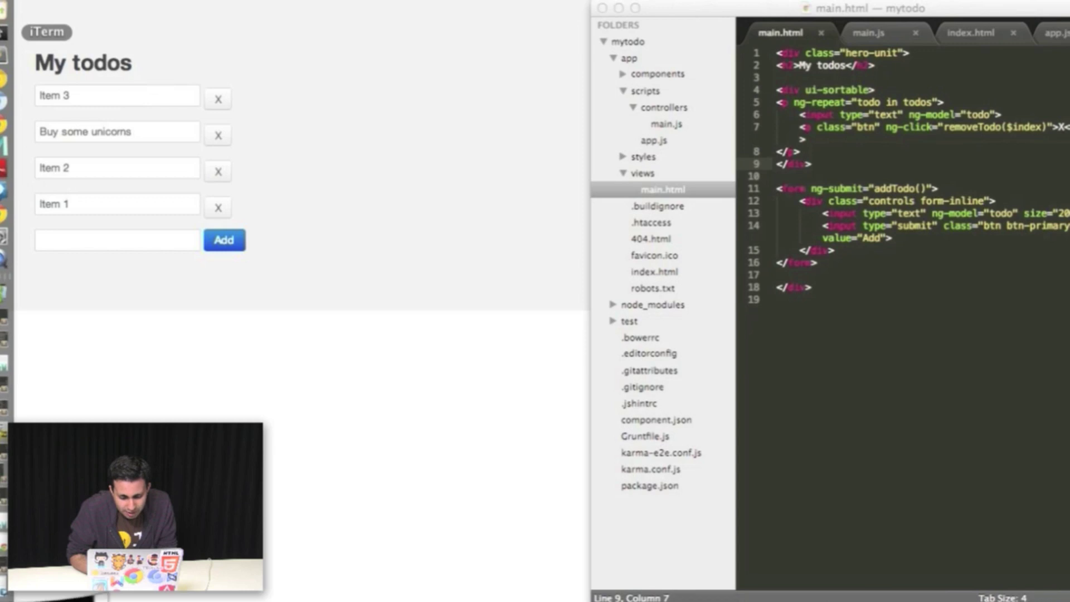
# - Run bower install --save angular-local-storage in iTerm
pyautogui.click(4, 33)
pyautogui.write('b')
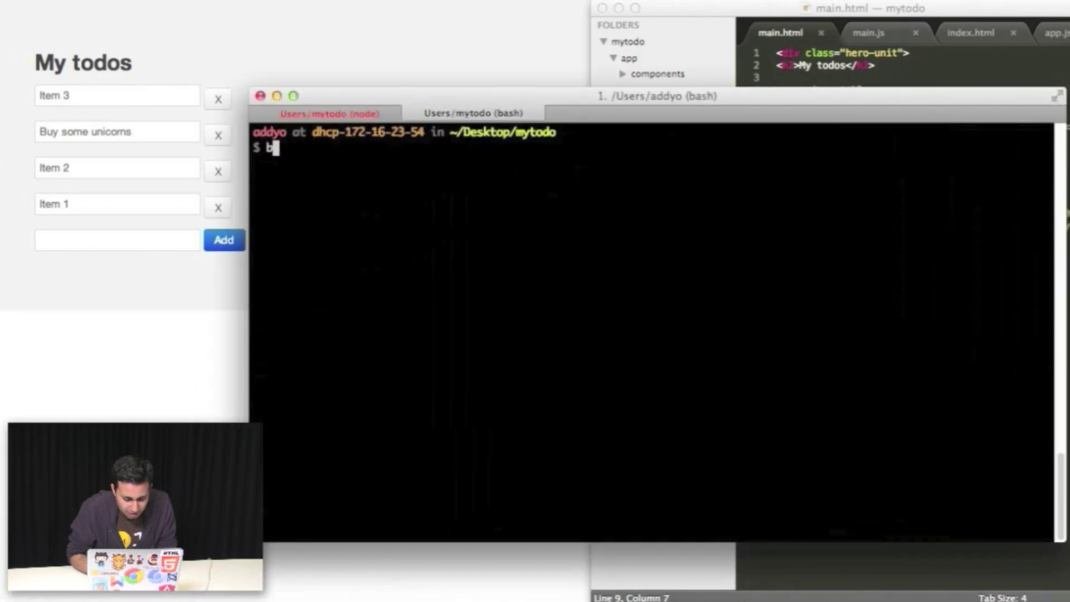
pyautogui.write('ower install --sa')
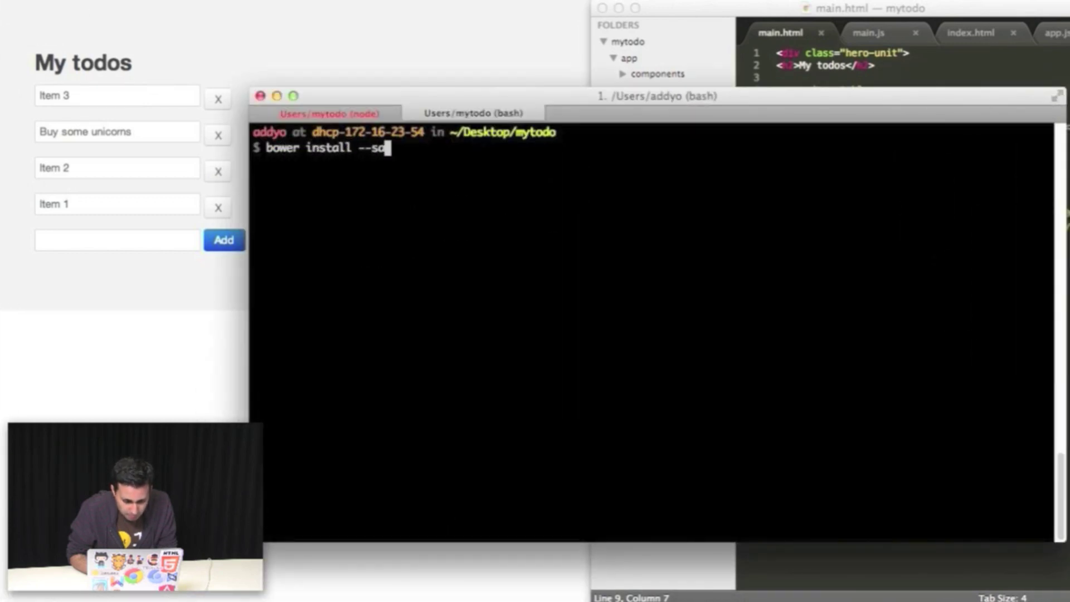
pyautogui.write('ve angular-')
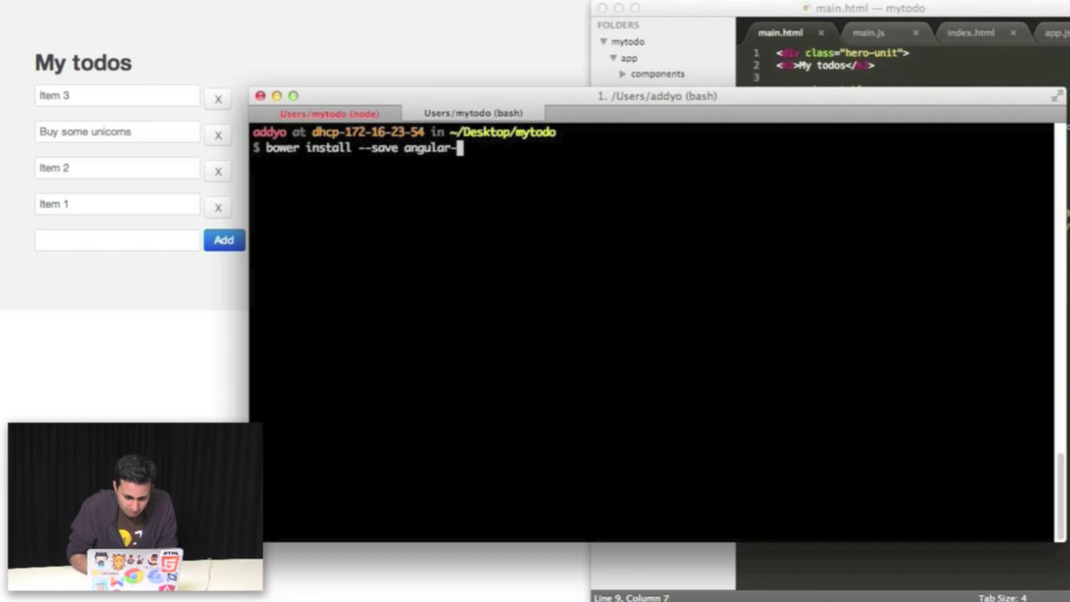
pyautogui.write('local-stor')
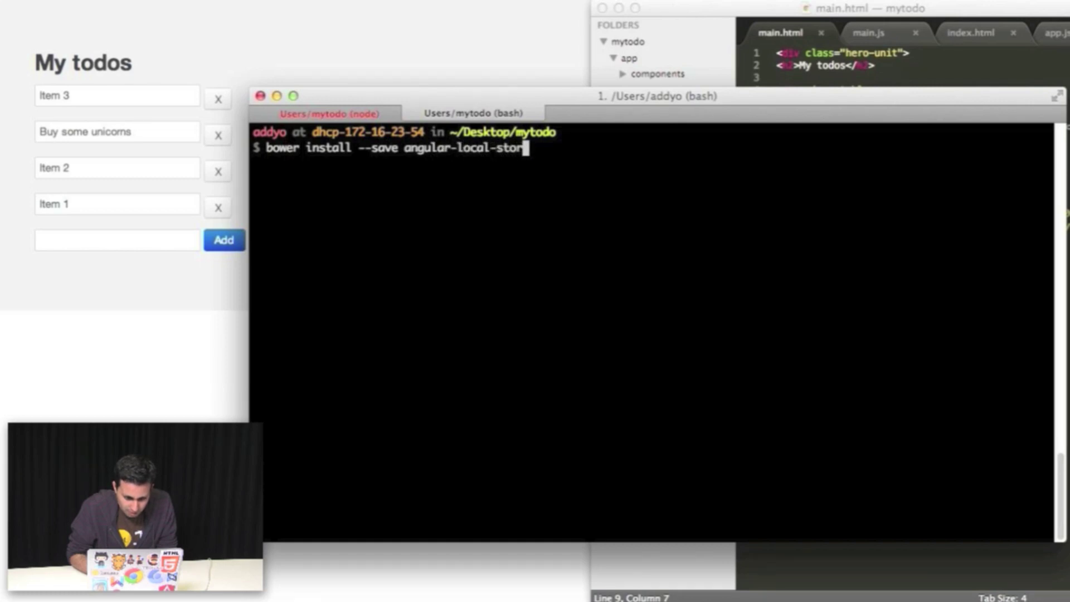
pyautogui.write('age')
pyautogui.press('Return')
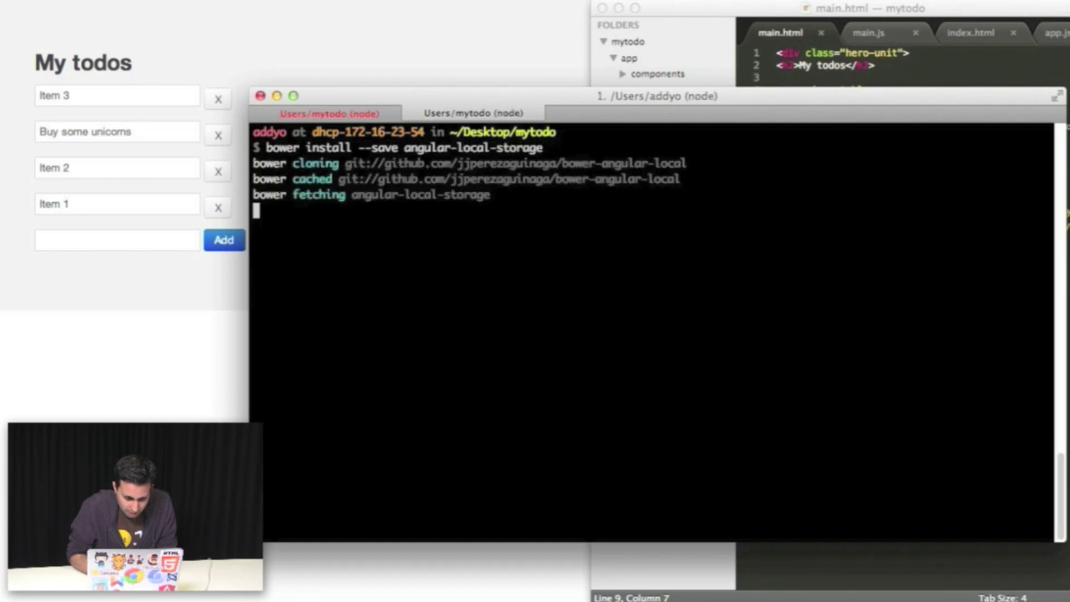
# - Add a script tag for components/angular-local-storage/angular-local-storage.js below the angular-ui script in index.html
pyautogui.press('super+Tab')
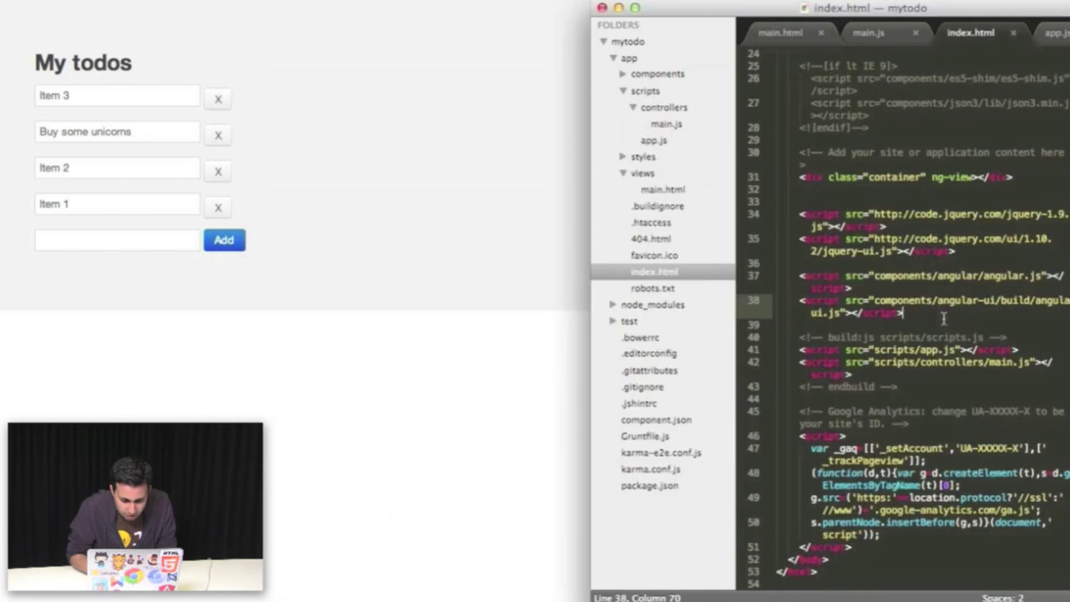
pyautogui.press('Return')
pyautogui.write('script')
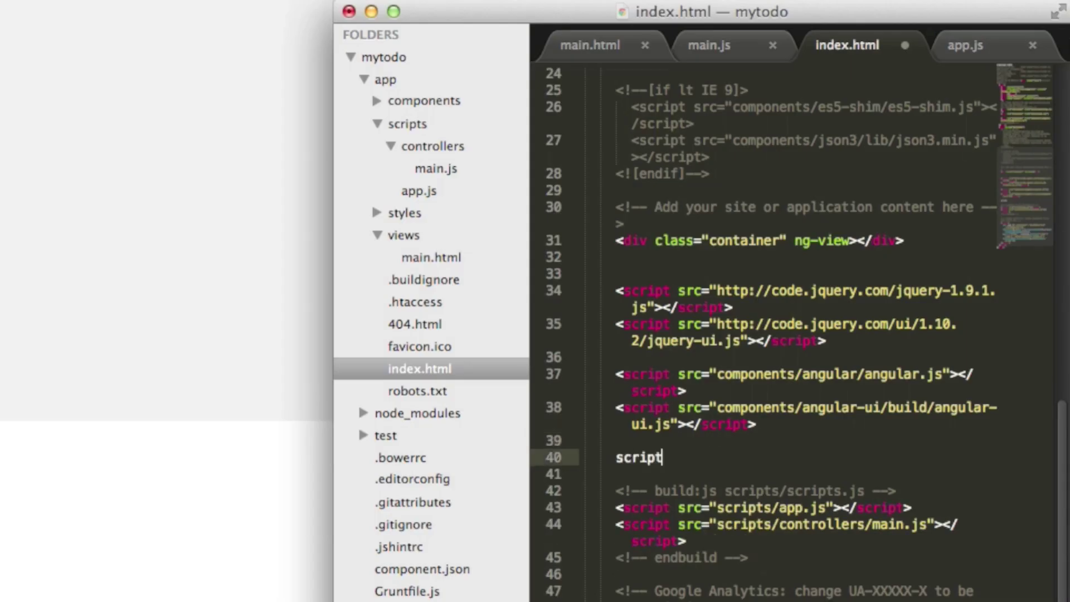
pyautogui.press('Tab')
pyautogui.write('src')
pyautogui.press('Tab')
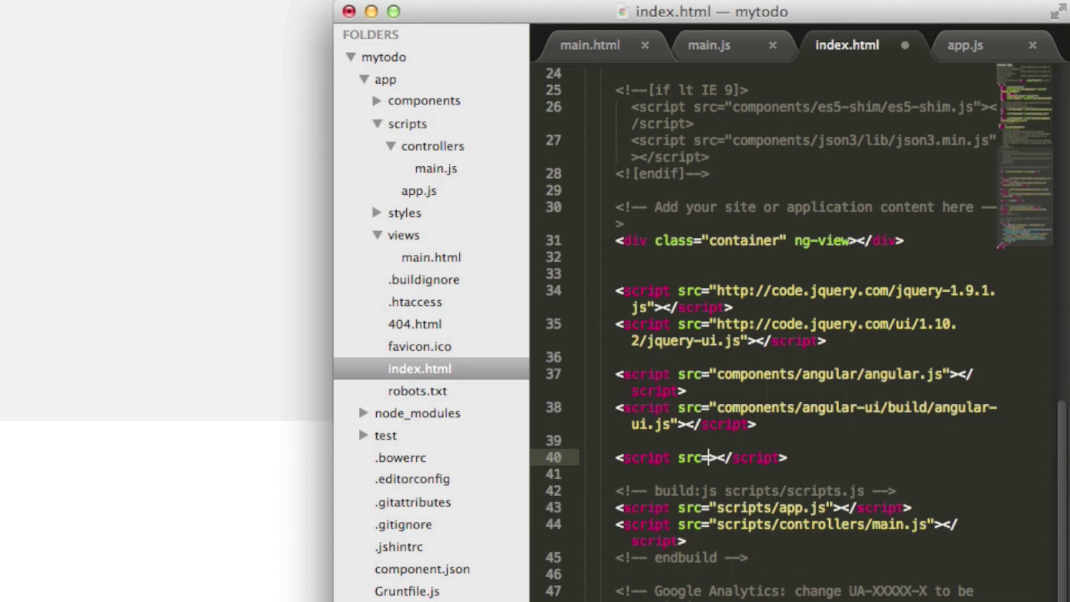
pyautogui.write('components/')
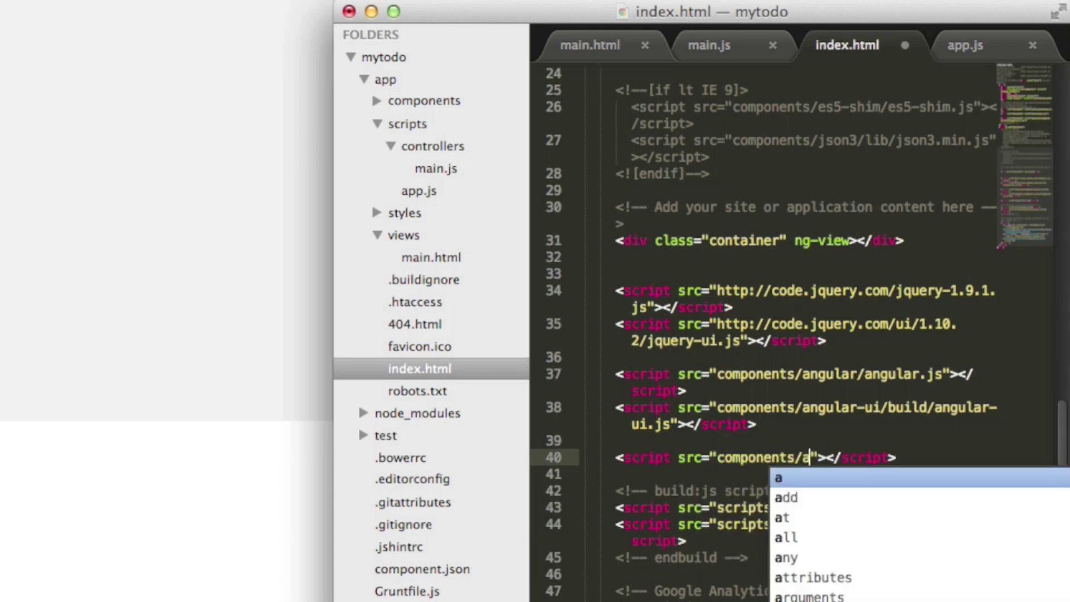
pyautogui.write('angular-local-stora')
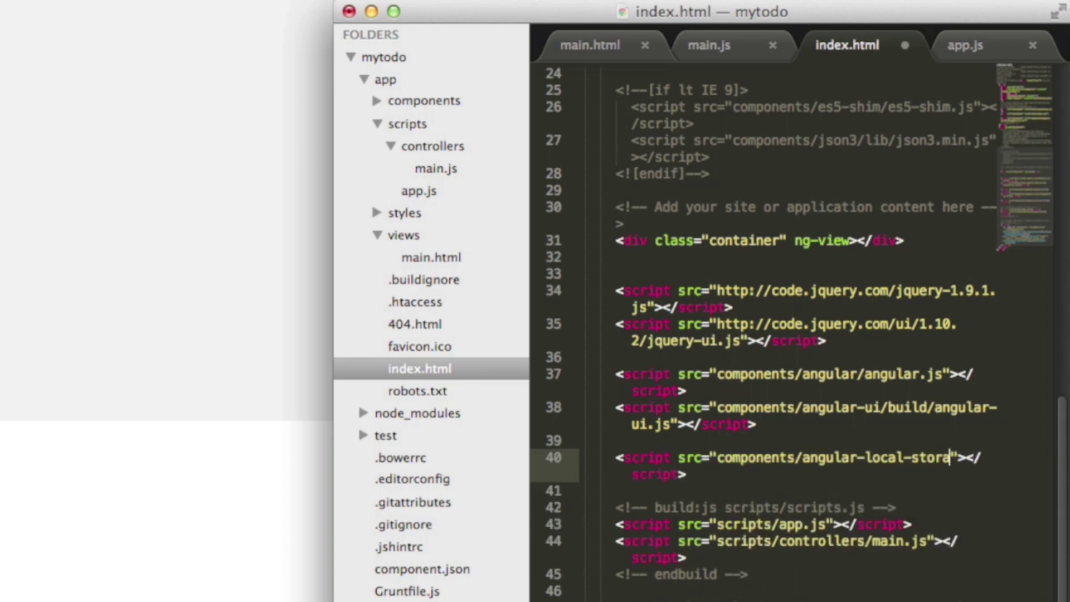
pyautogui.write('ge/angular')
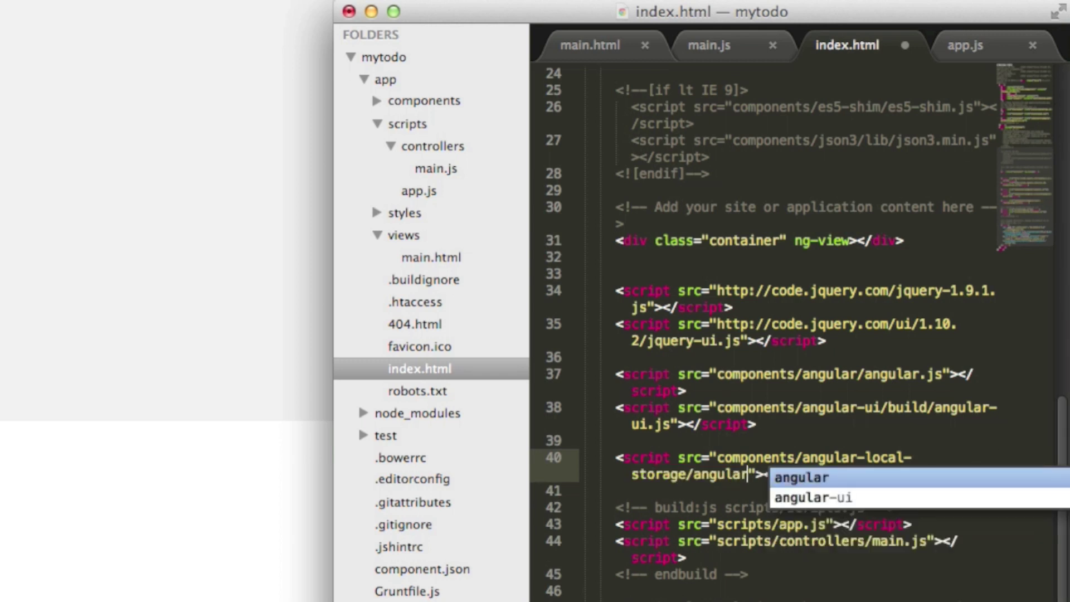
pyautogui.write('-local-storage.')
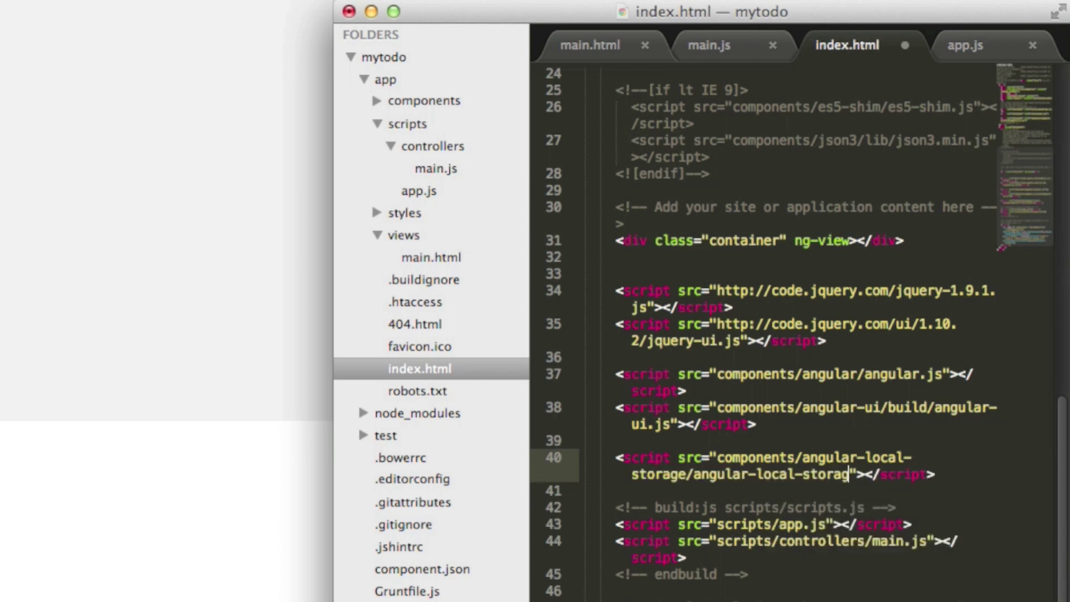
pyautogui.write('js')
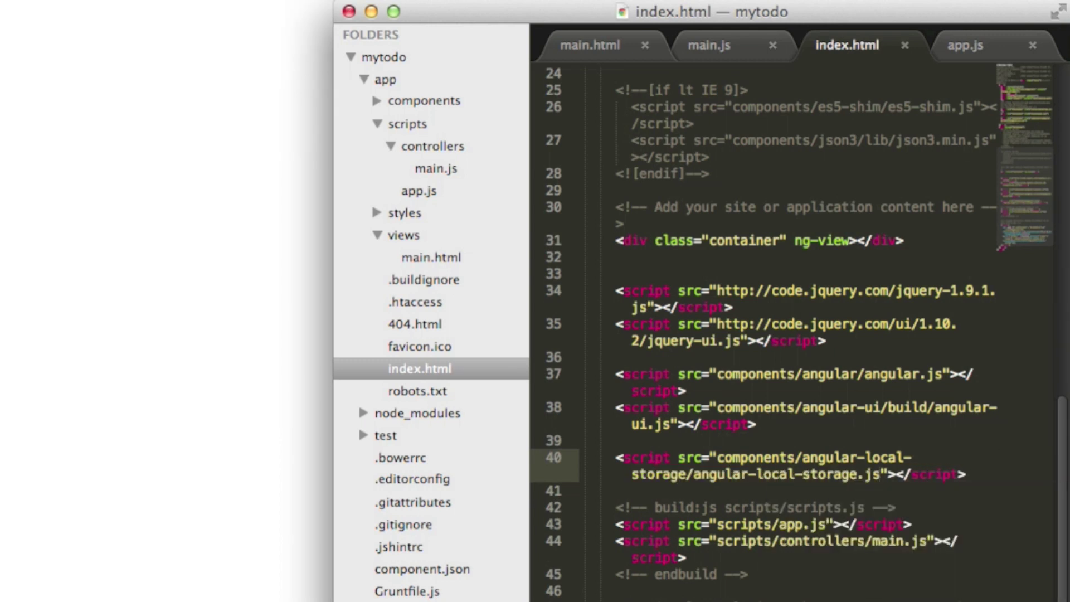
# - Add 'LocalStorageModule' after 'ui' in app.js's angular.module dependency array
pyautogui.click(434, 190)
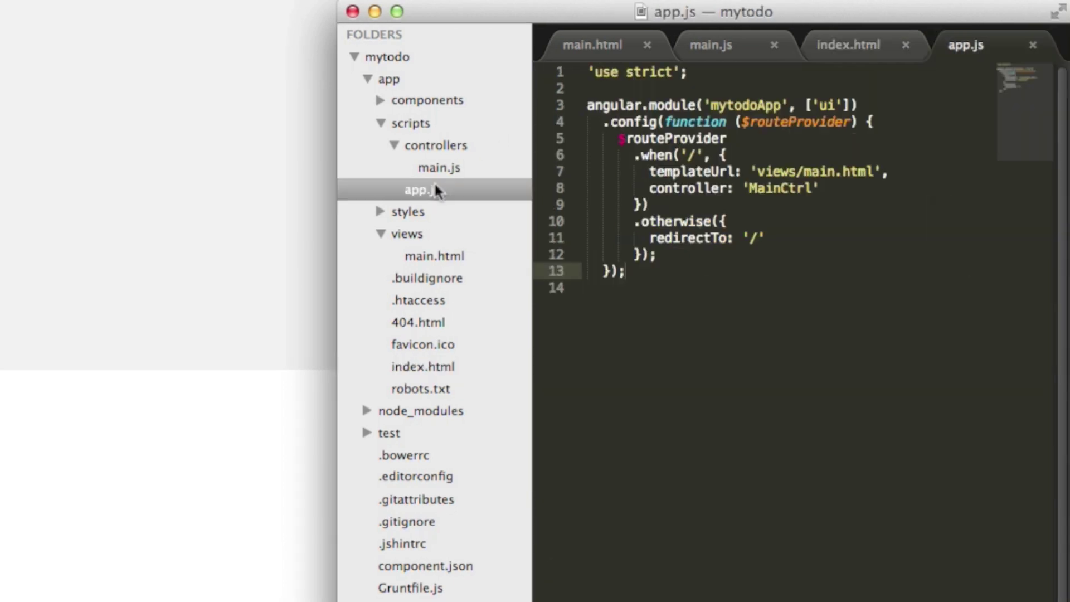
pyautogui.click(847, 105)
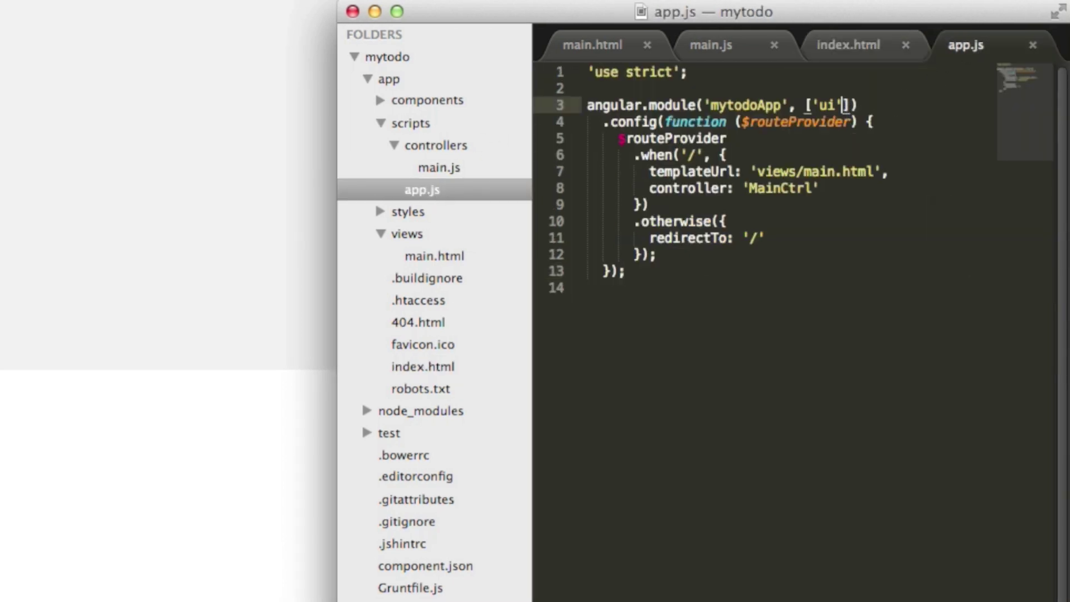
pyautogui.write(", 'LocalSt")
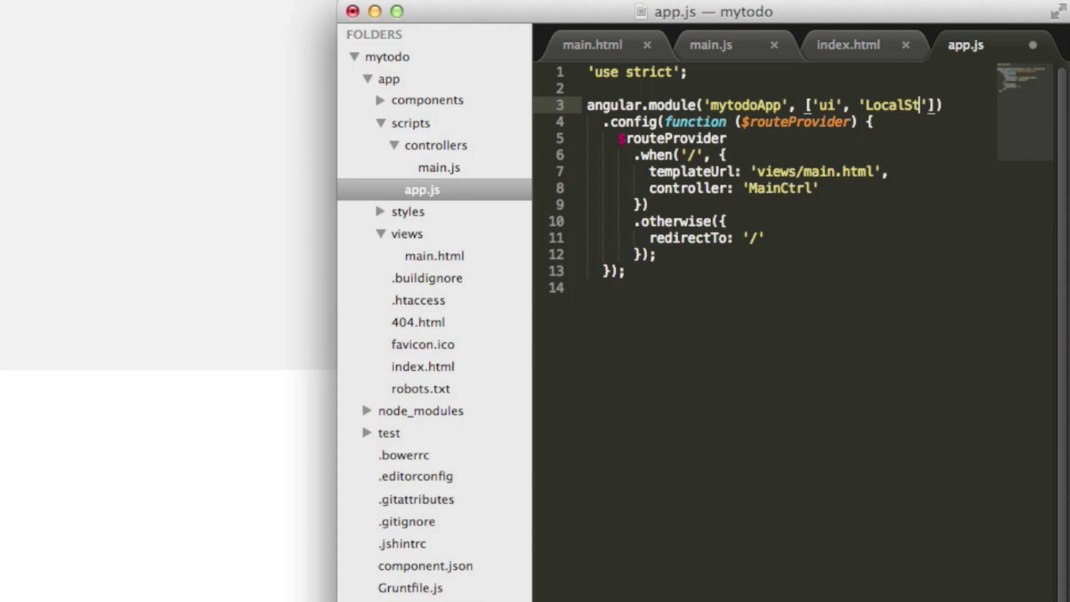
pyautogui.write('orageModule')
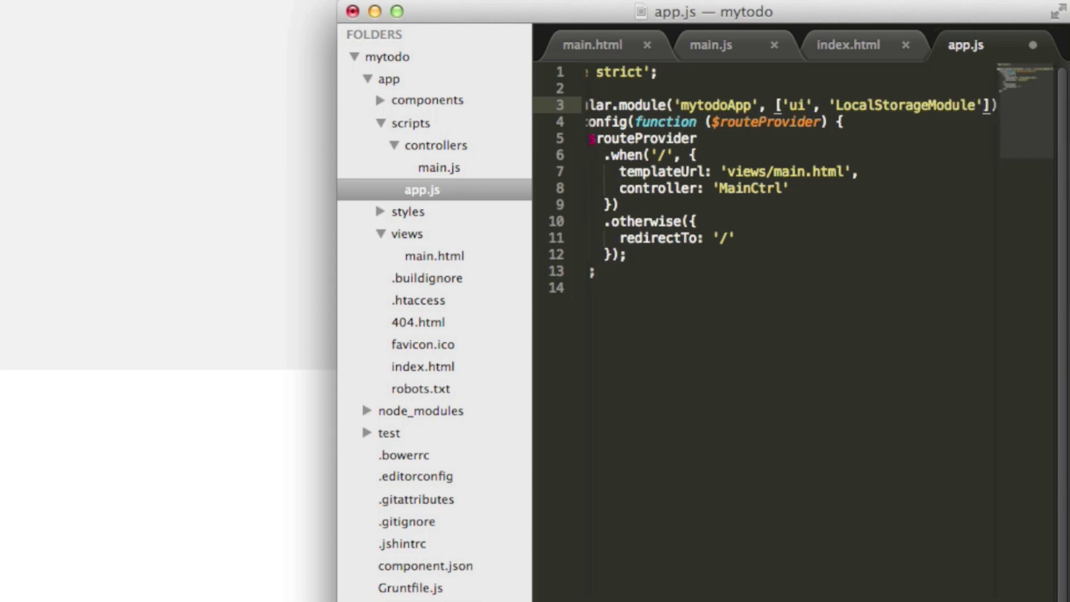
# - Save app.js, inject localStorageService, comment out the hard-coded todos, and read todosInStore from localStorageService.get('todos')
pyautogui.press('super+s')
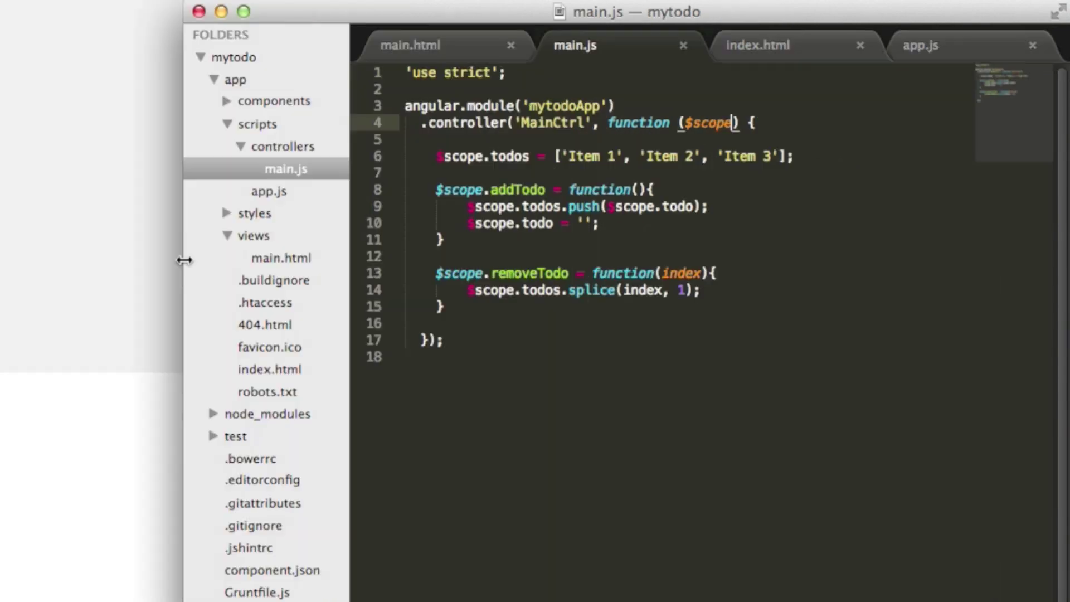
pyautogui.click(738, 122)
pyautogui.write(', local')
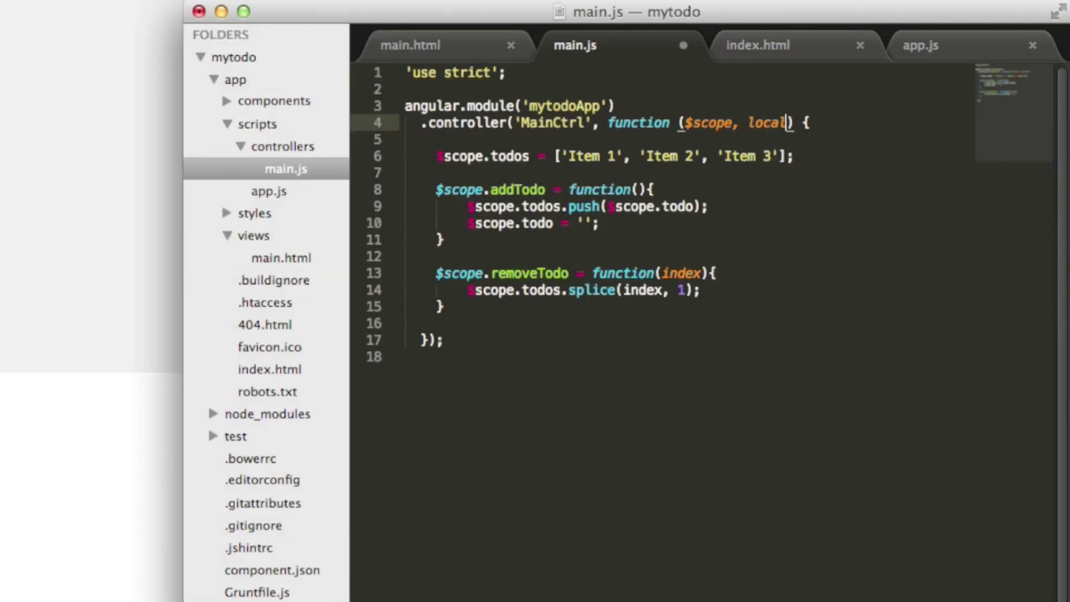
pyautogui.write('StorageSer')
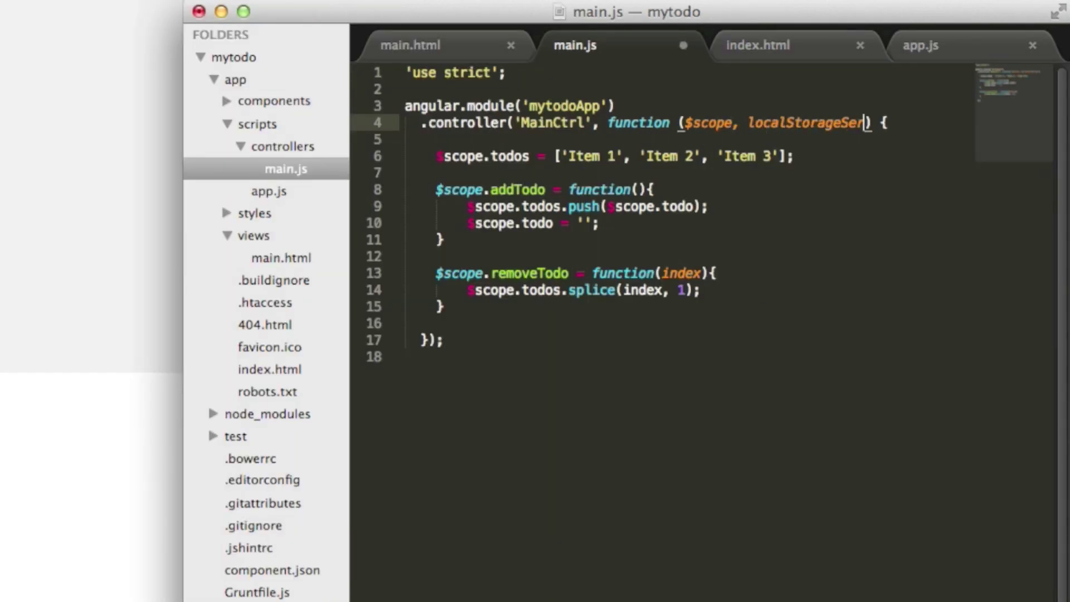
pyautogui.write('vice')
pyautogui.click(436, 161)
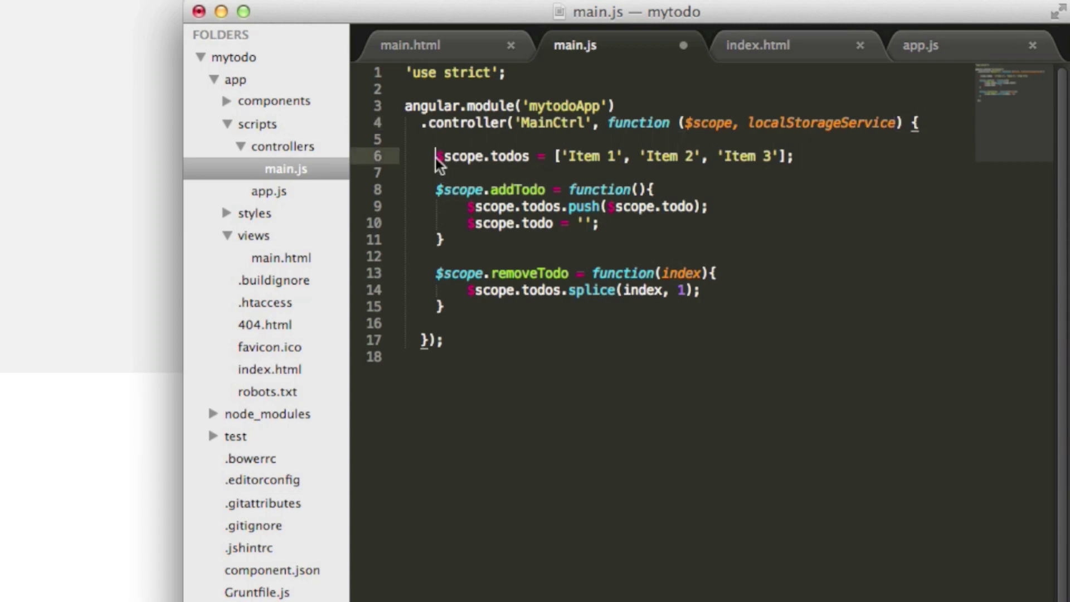
pyautogui.press('super+slash')
pyautogui.press('Return')
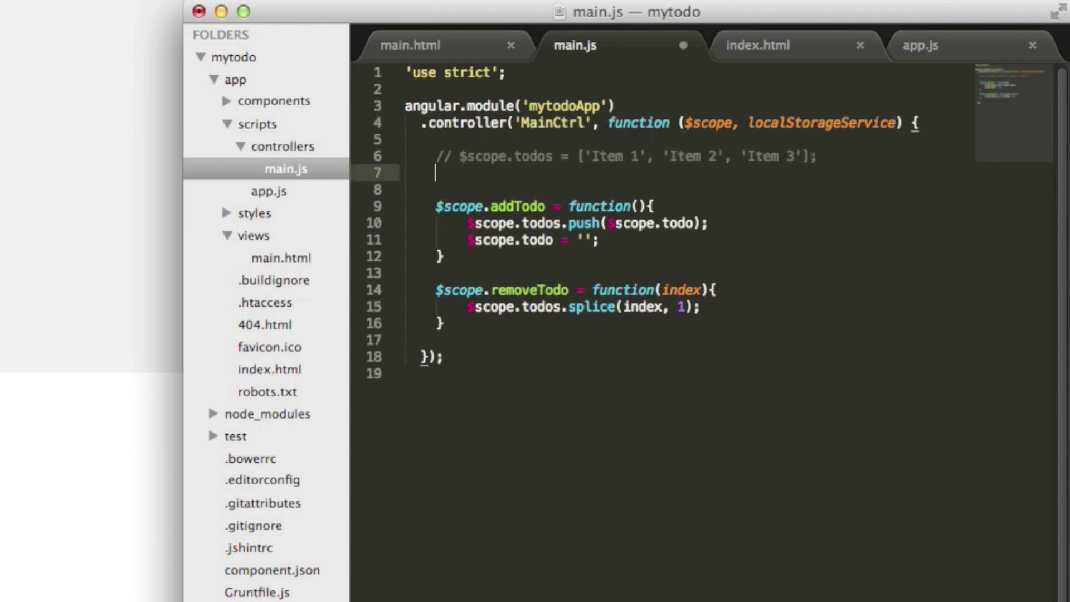
pyautogui.press('Return')
pyautogui.write('var todos')
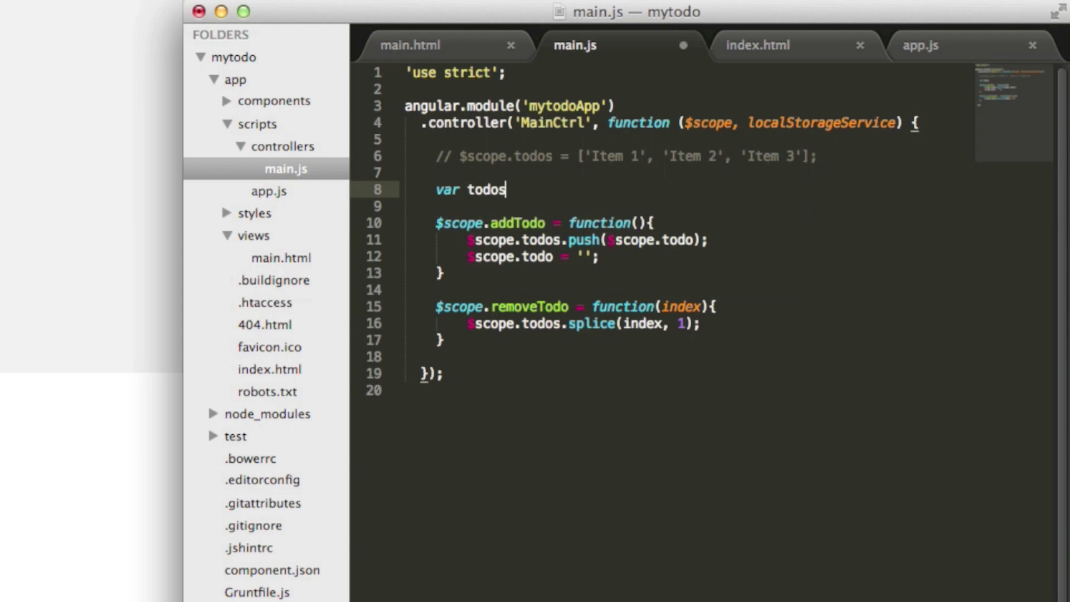
pyautogui.write('InStore = ')
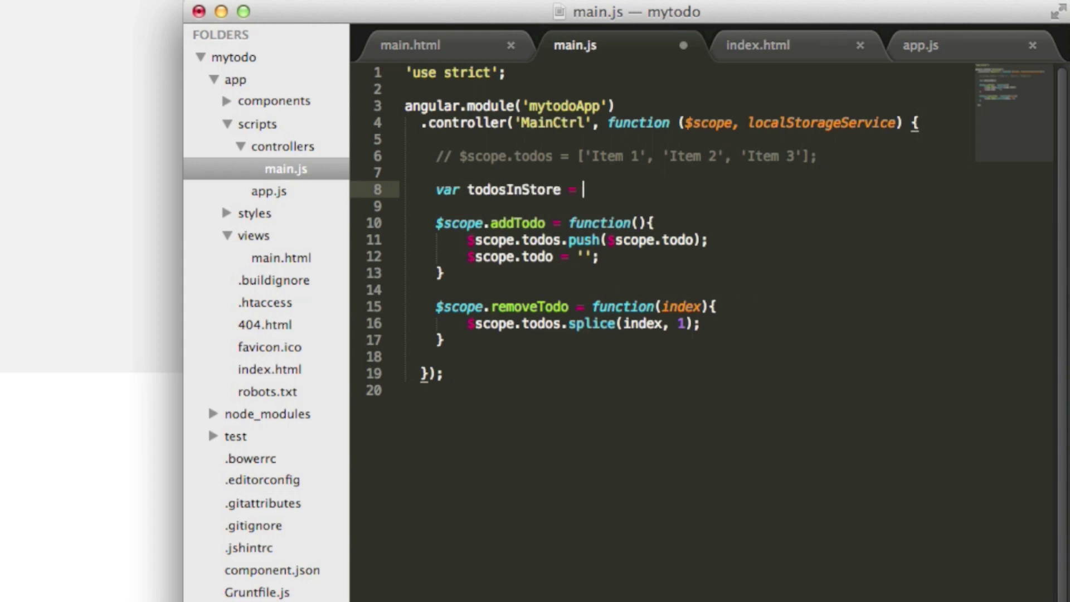
pyautogui.write('local')
pyautogui.press('Tab')
pyautogui.write('.ge')
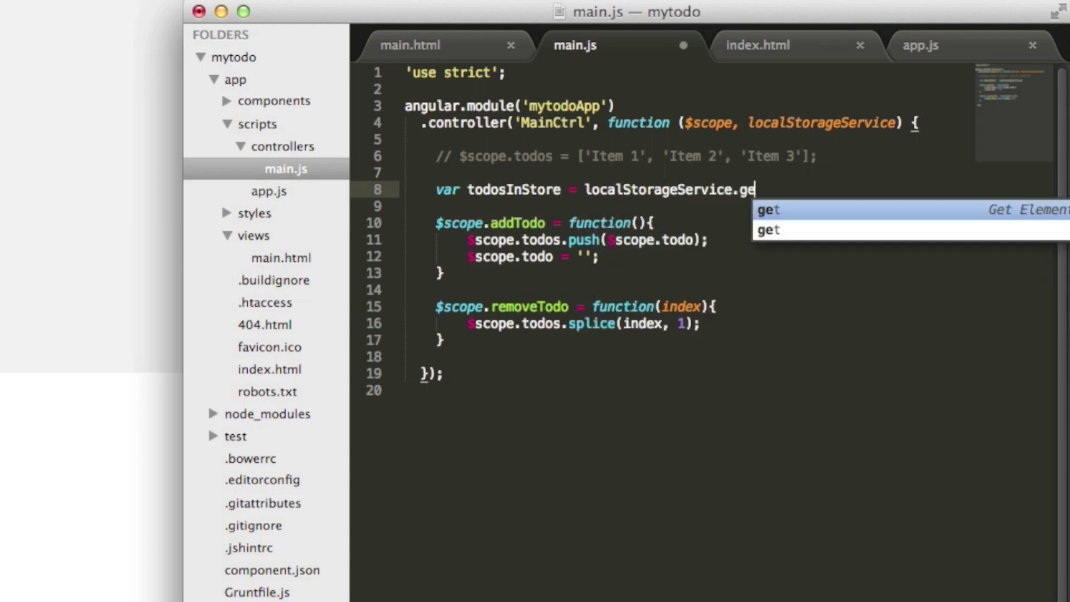
pyautogui.write("t('todos');")
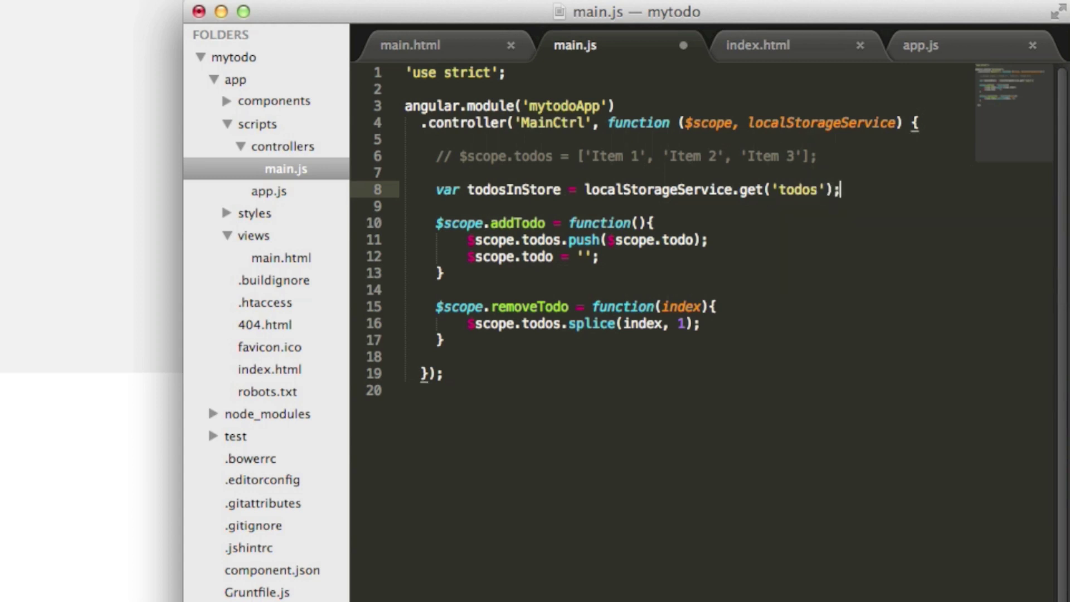
# - Set $scope.todos = todosInStore && todosInStore.split('\n') || [] in main.js
pyautogui.press('Return')
pyautogui.write('$s')
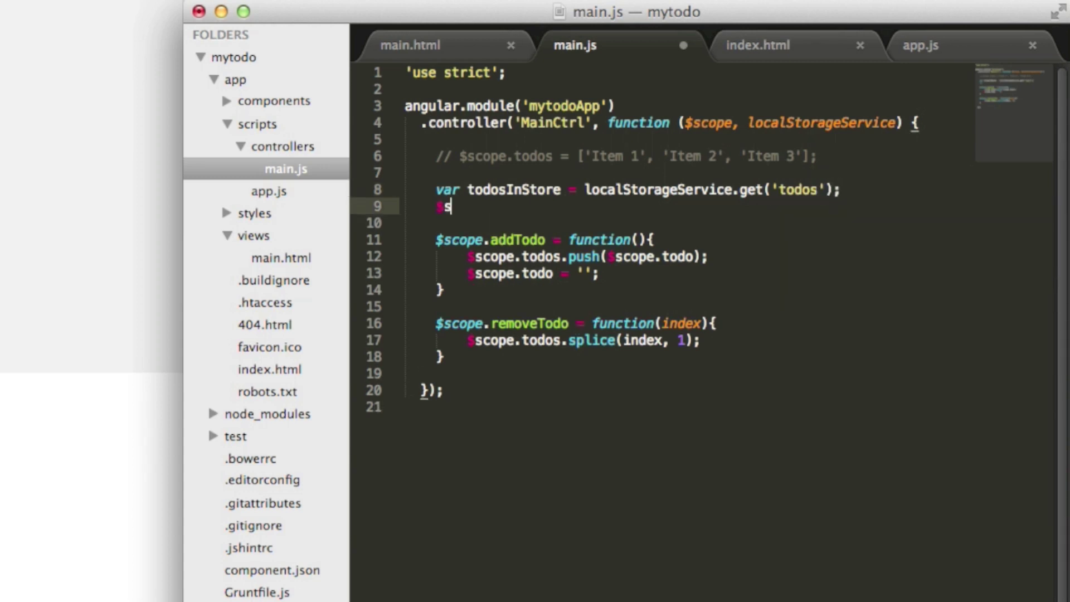
pyautogui.write('cope.todos')
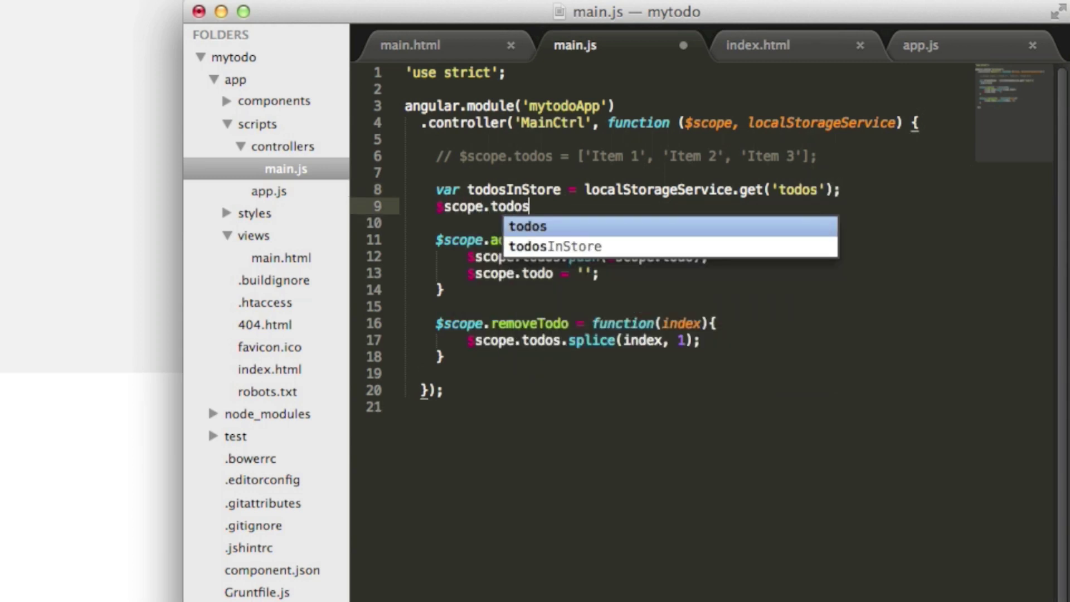
pyautogui.write(' = todos')
pyautogui.press('Down')
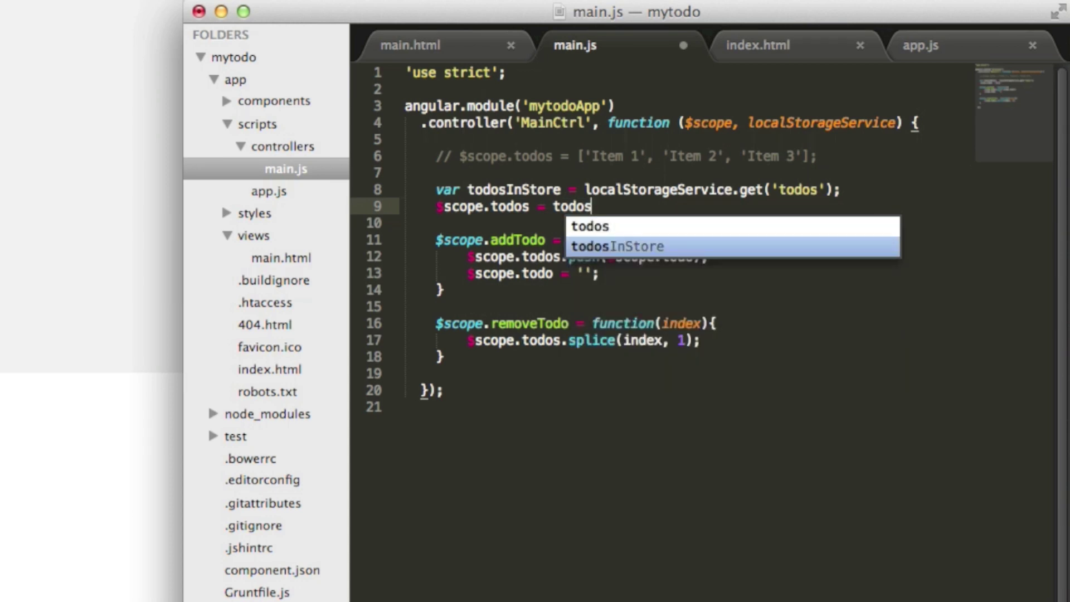
pyautogui.press('Return')
pyautogui.write('&& ')
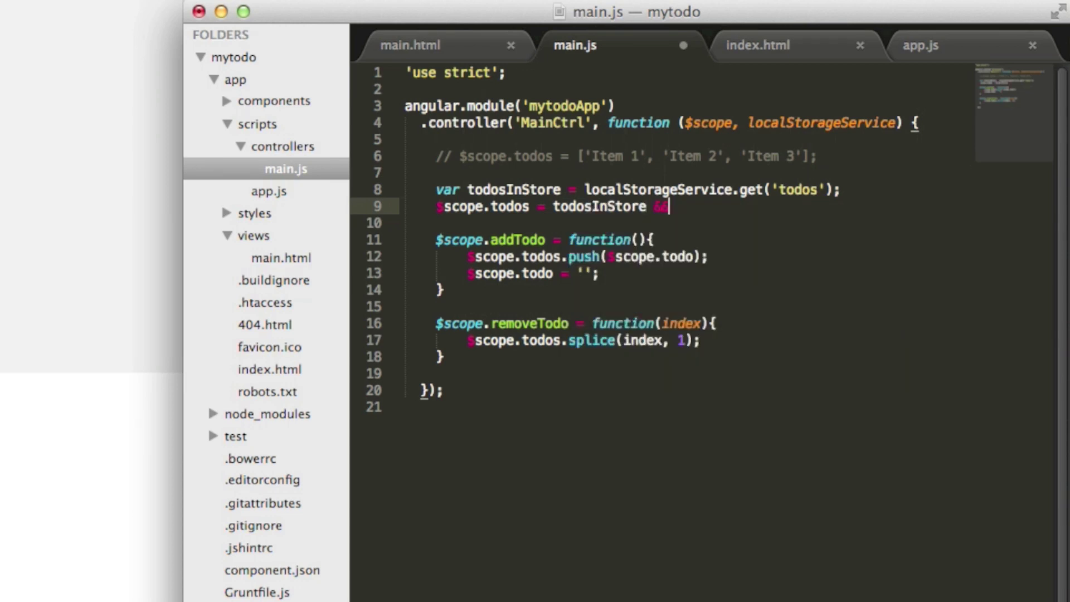
pyautogui.write('todos')
pyautogui.press('Down')
pyautogui.press('Return')
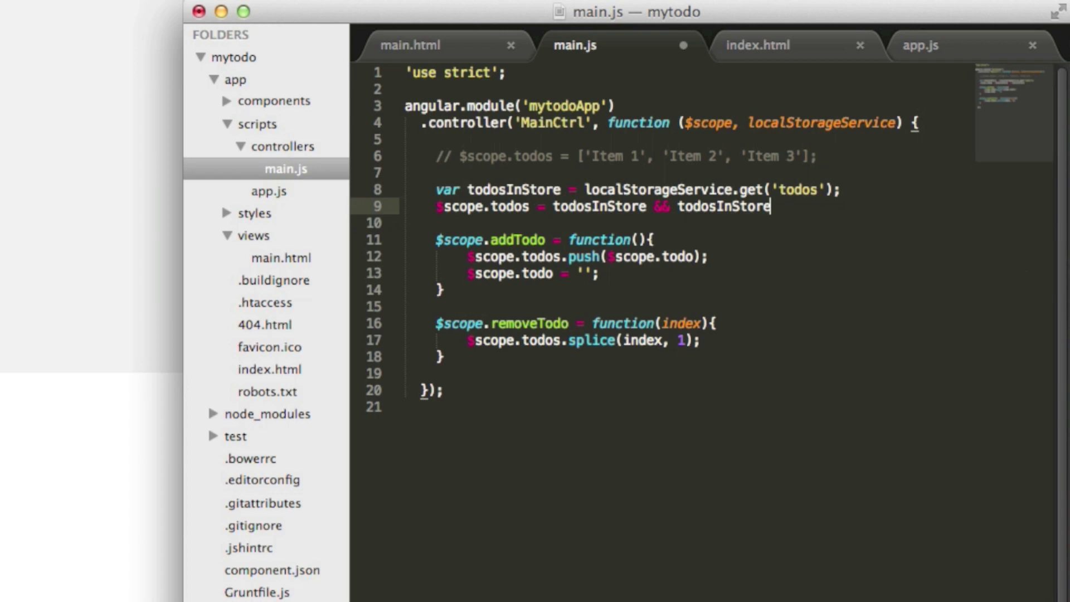
pyautogui.write('.spl')
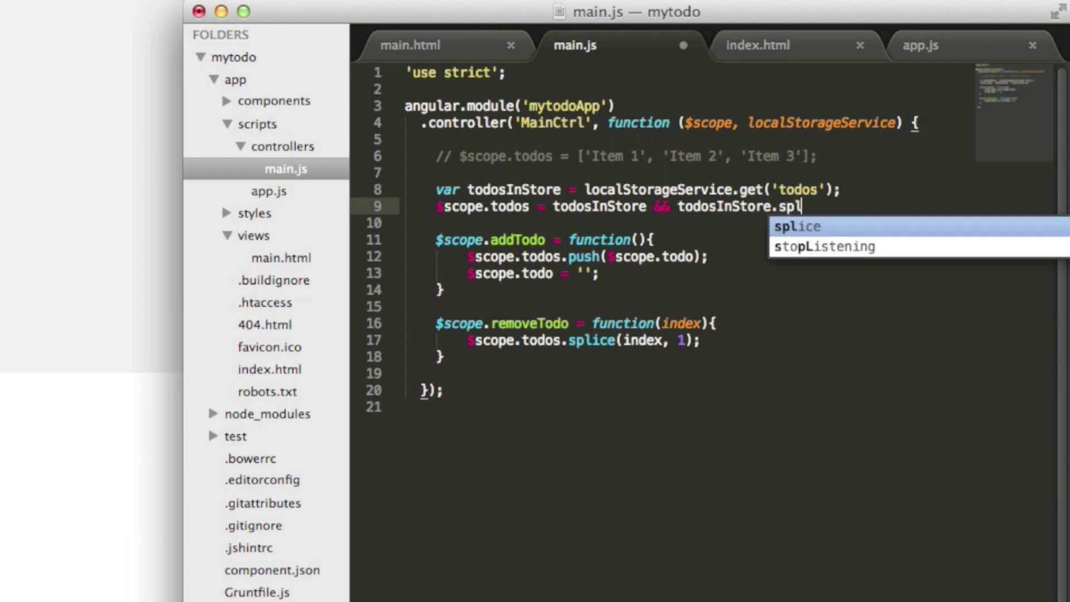
pyautogui.write("it('")
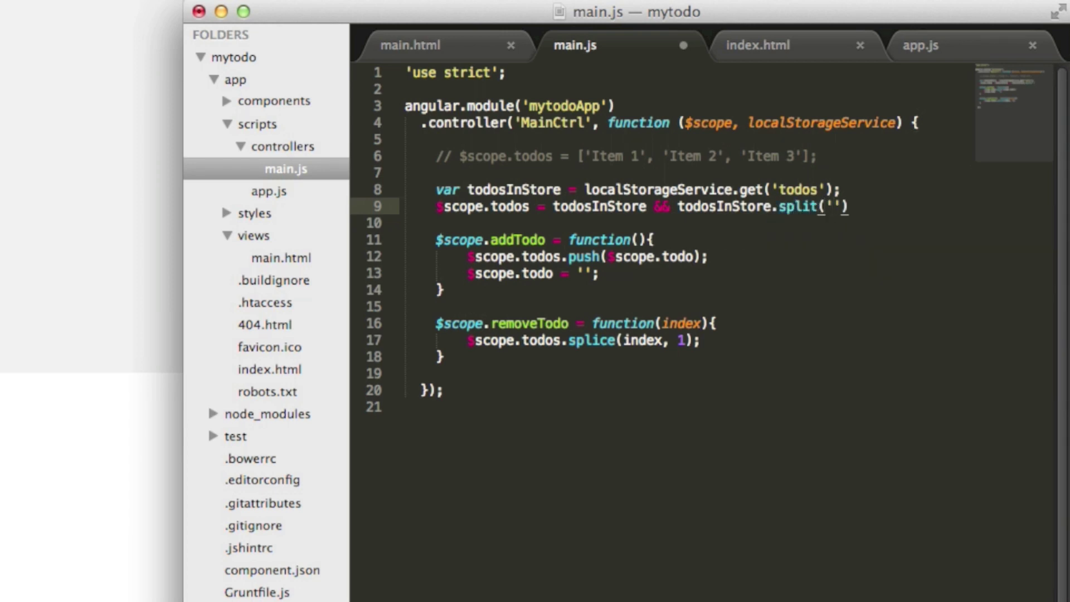
pyautogui.write('\\n')
pyautogui.press('Right')
pyautogui.write('|| []')
pyautogui.write(';')
pyautogui.press('Return')
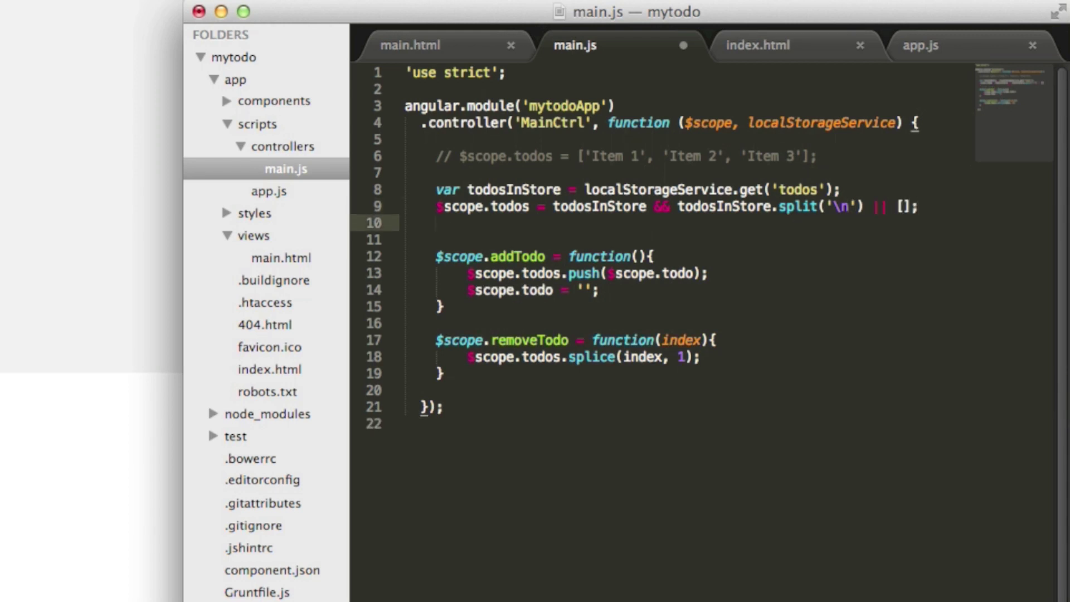
pyautogui.write('scope.wa')
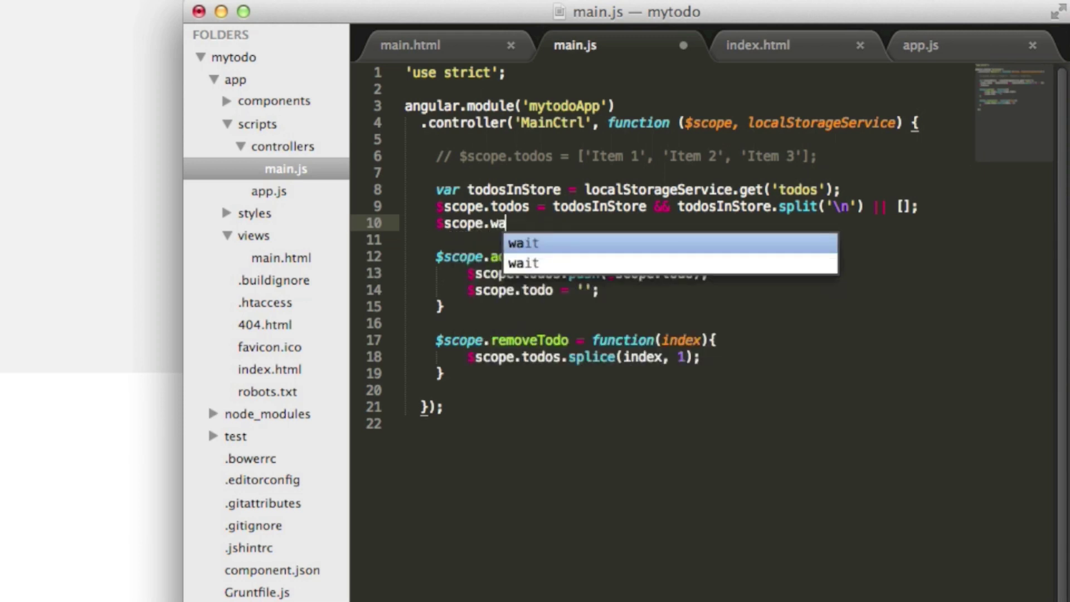
pyautogui.write('tch')
# - Add $scope.$watch calling localStorageService.add('todos', $scope.todos.join('\n')) and save main.js
pyautogui.press('BackSpace')
pyautogui.press('BackSpace')
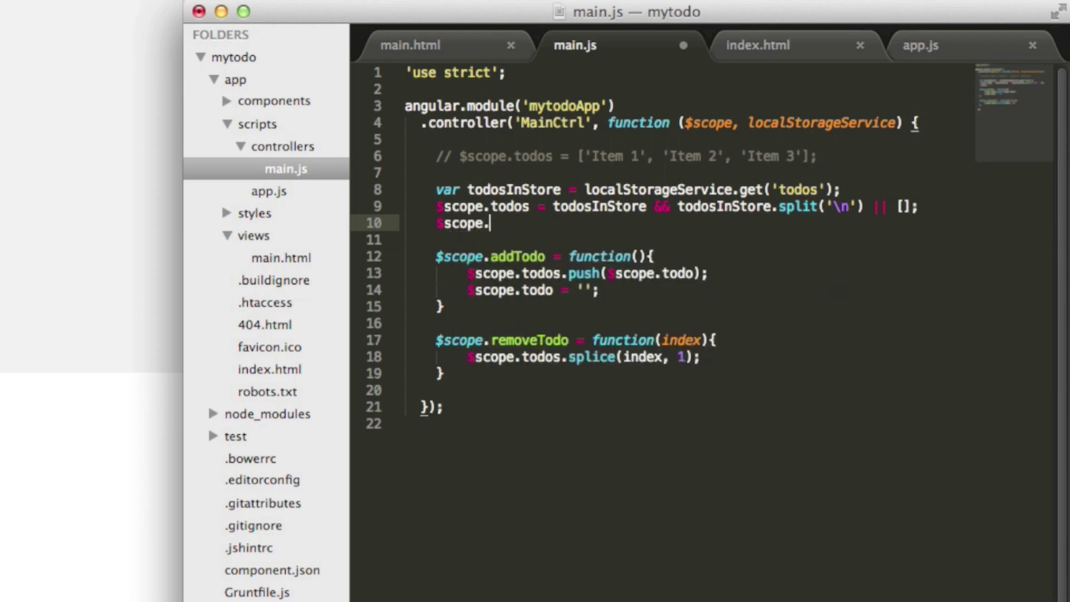
pyautogui.write('$watch')
pyautogui.write('(function')
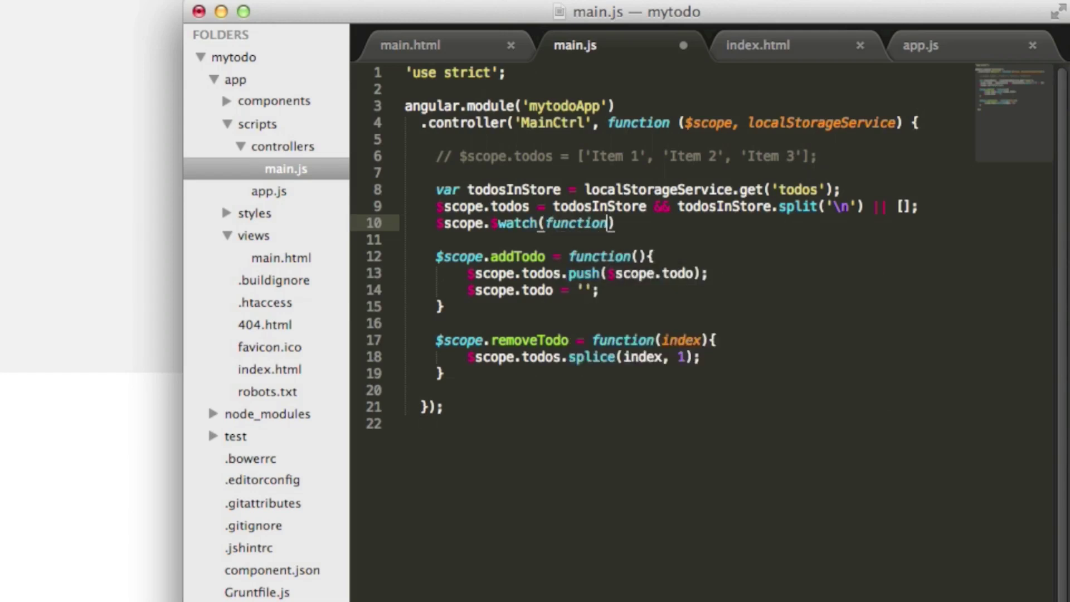
pyautogui.write('(){')
pyautogui.press('Return')
pyautogui.press('Down')
pyautogui.write(';')
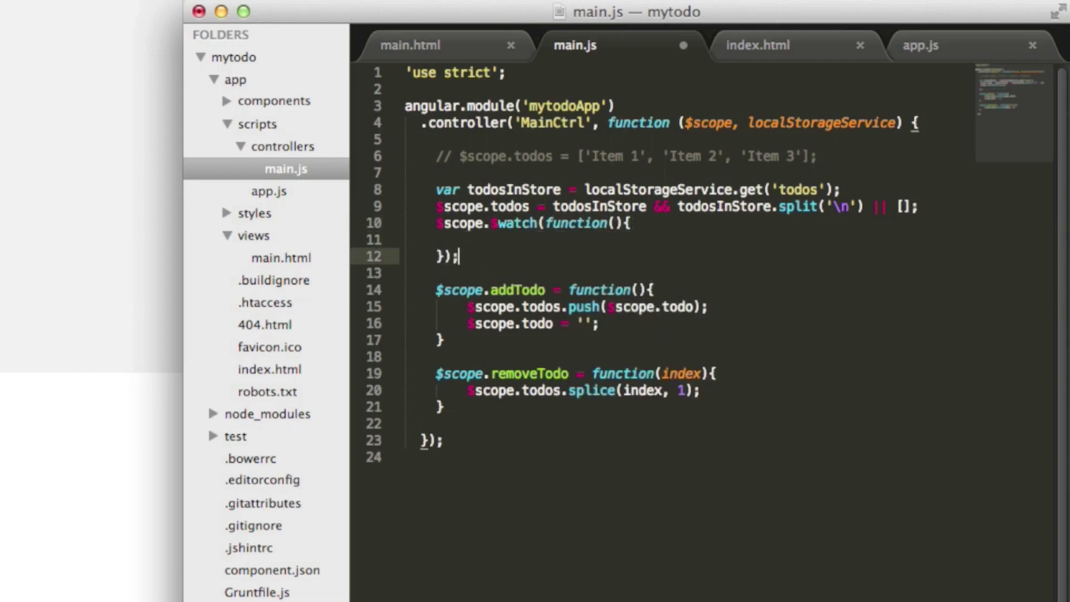
pyautogui.press('Up')
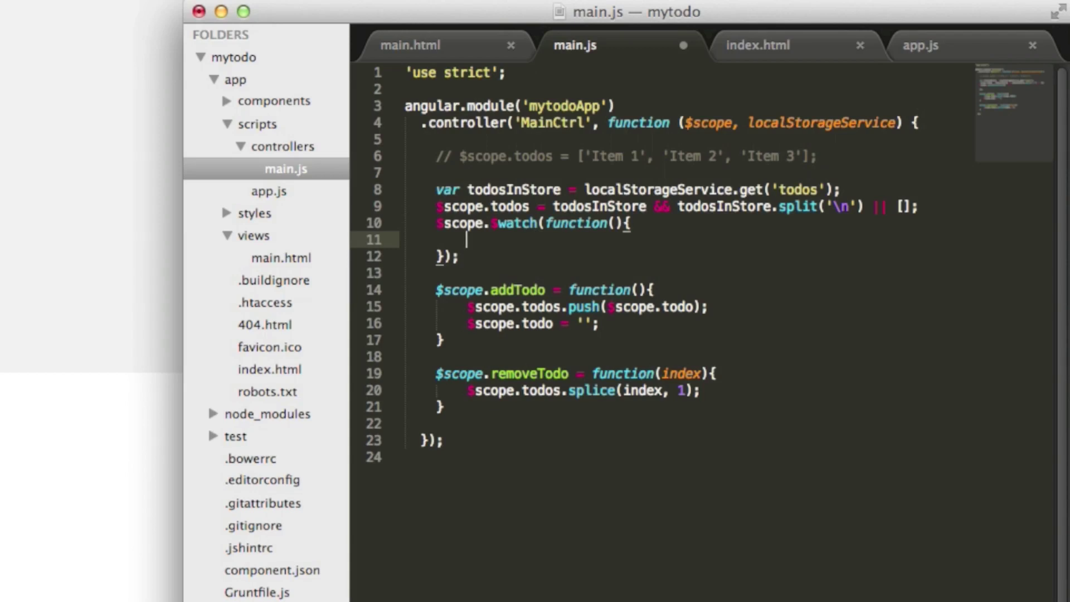
pyautogui.write('local')
pyautogui.press('Tab')
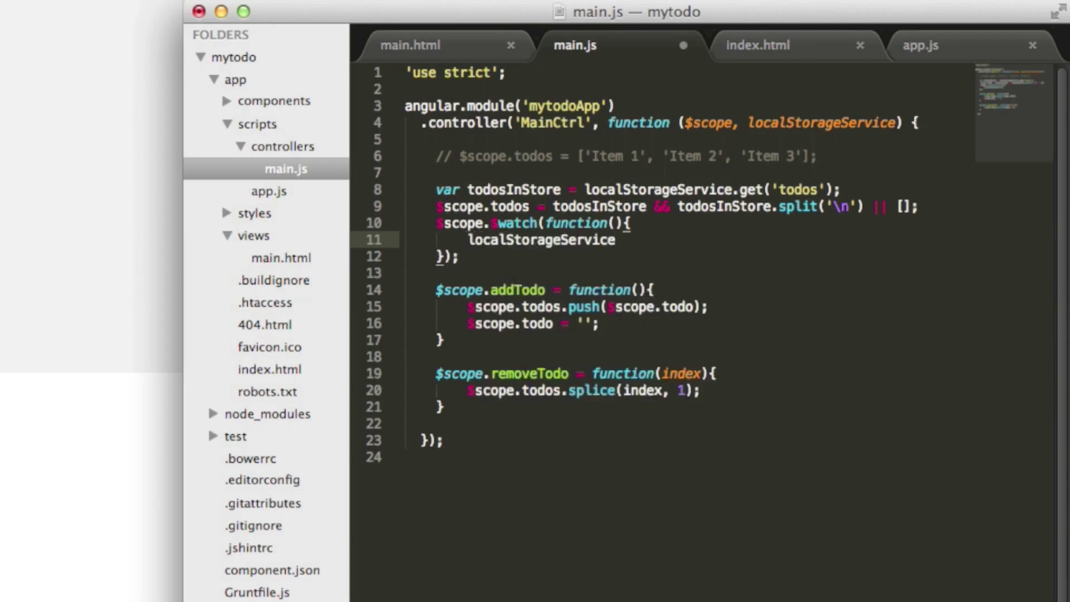
pyautogui.write(".add('todos'")
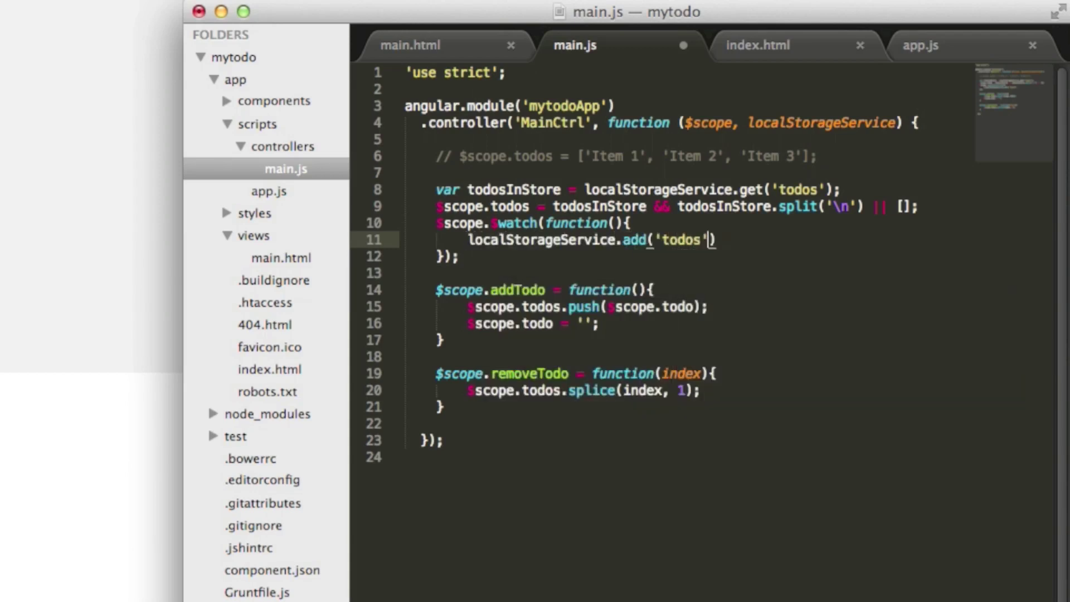
pyautogui.write(', $sco')
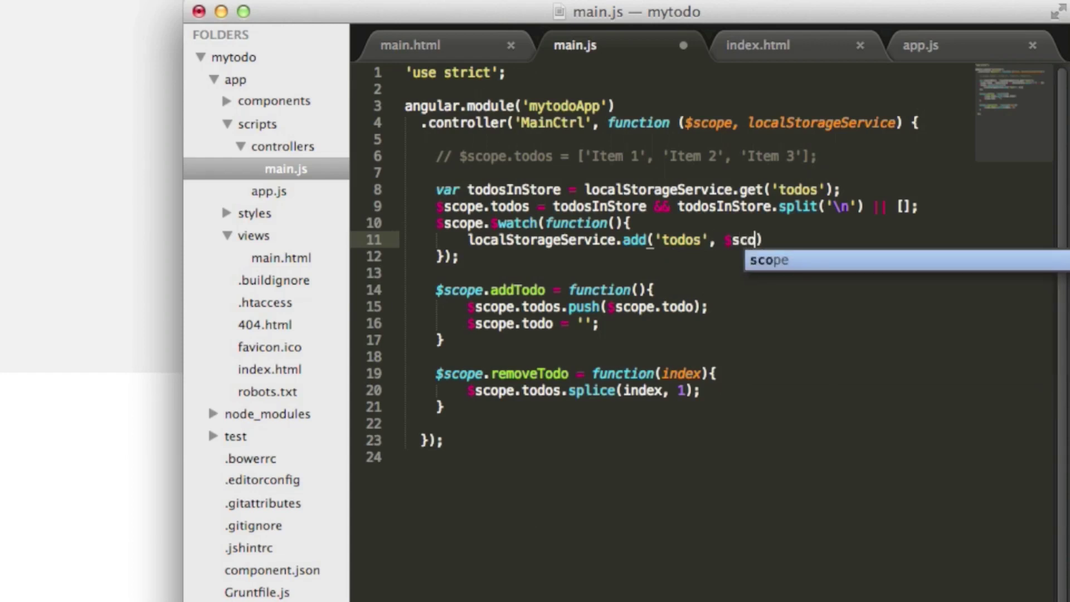
pyautogui.press('Tab')
pyautogui.write('.todos.join')
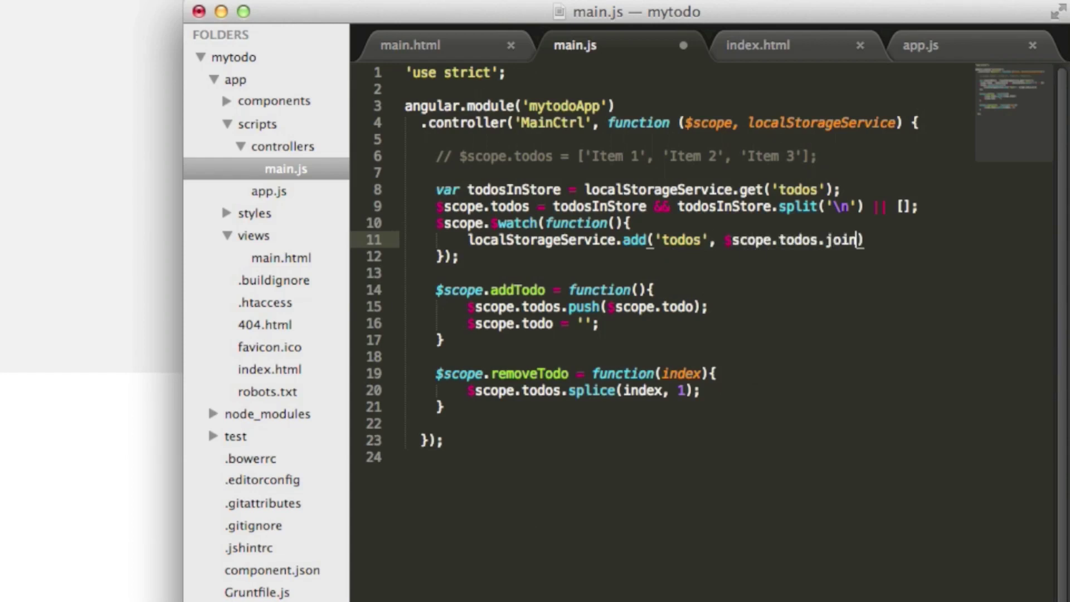
pyautogui.write("('")
pyautogui.write('\\')
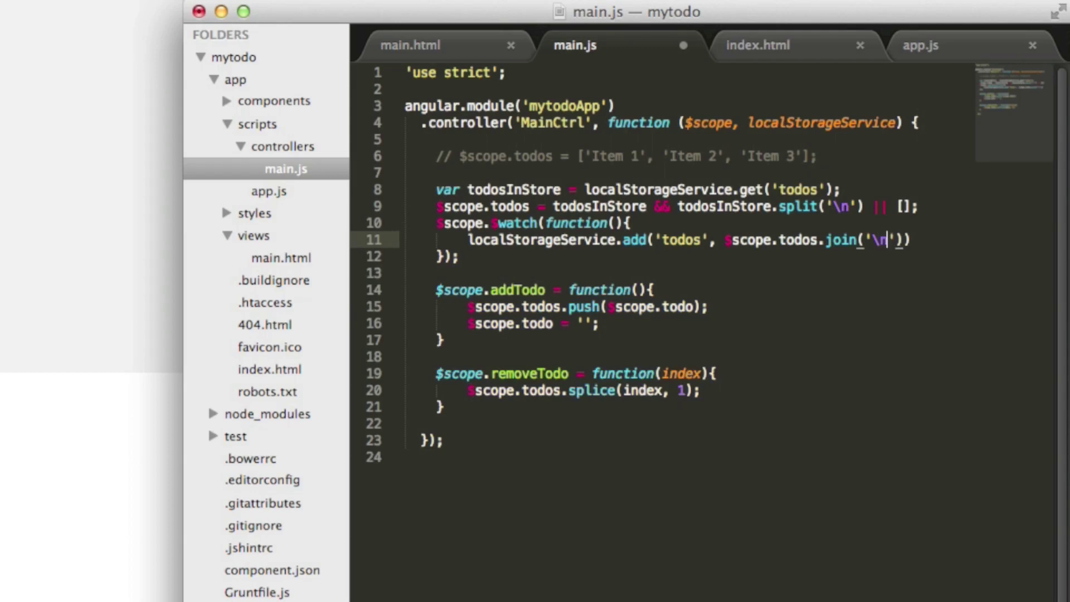
pyautogui.write("n'))")
pyautogui.write(';')
pyautogui.press('super+s')
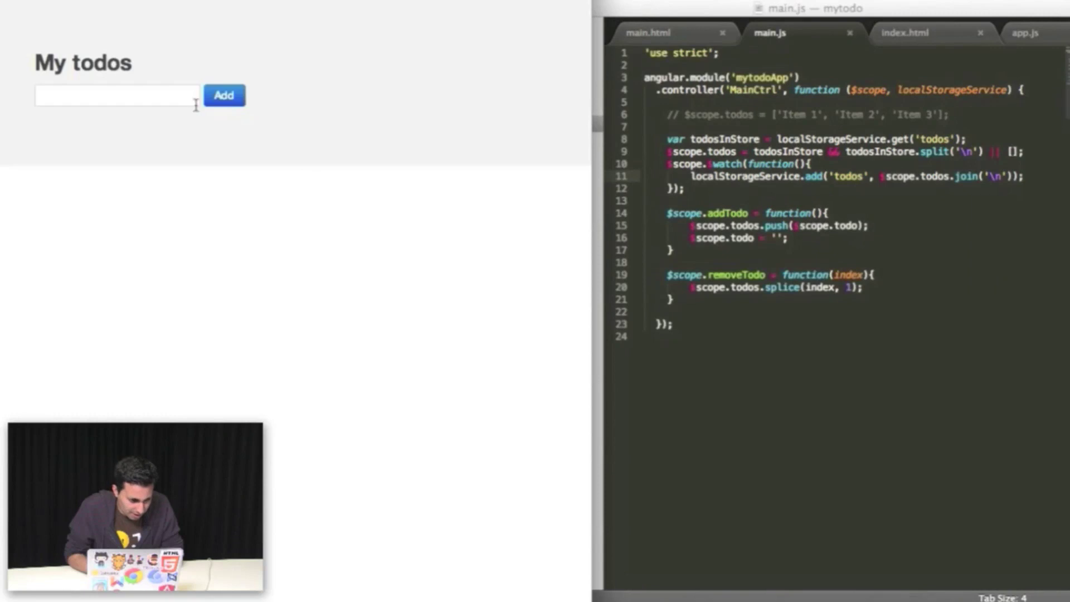
# - Add three todos in Chrome: Learn AngularJS, Buy some unicorns, and Learn to skateboard
pyautogui.click(168, 95)
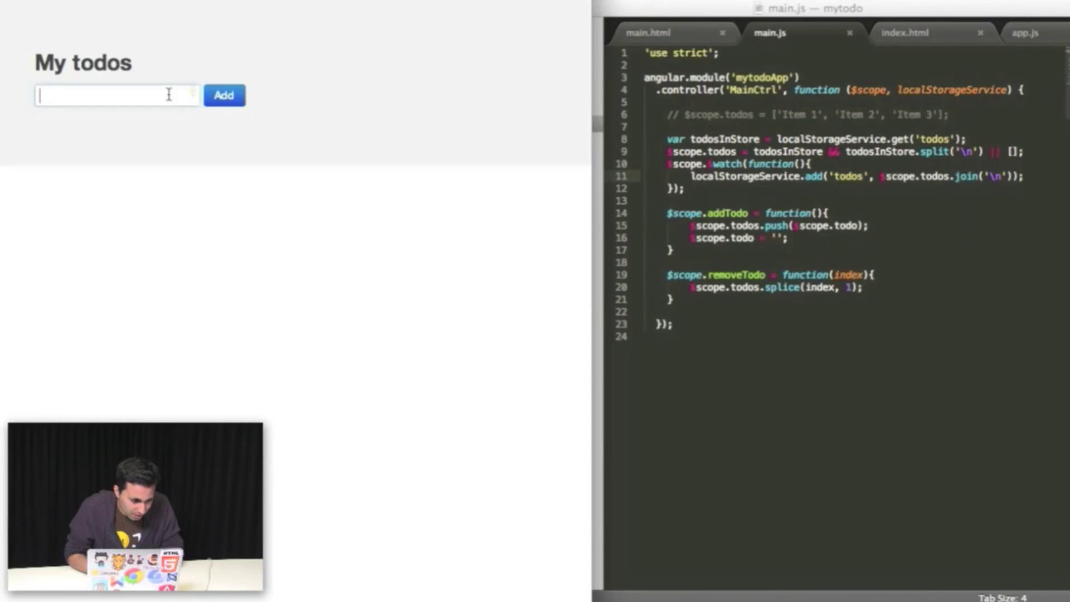
pyautogui.write('Learn ')
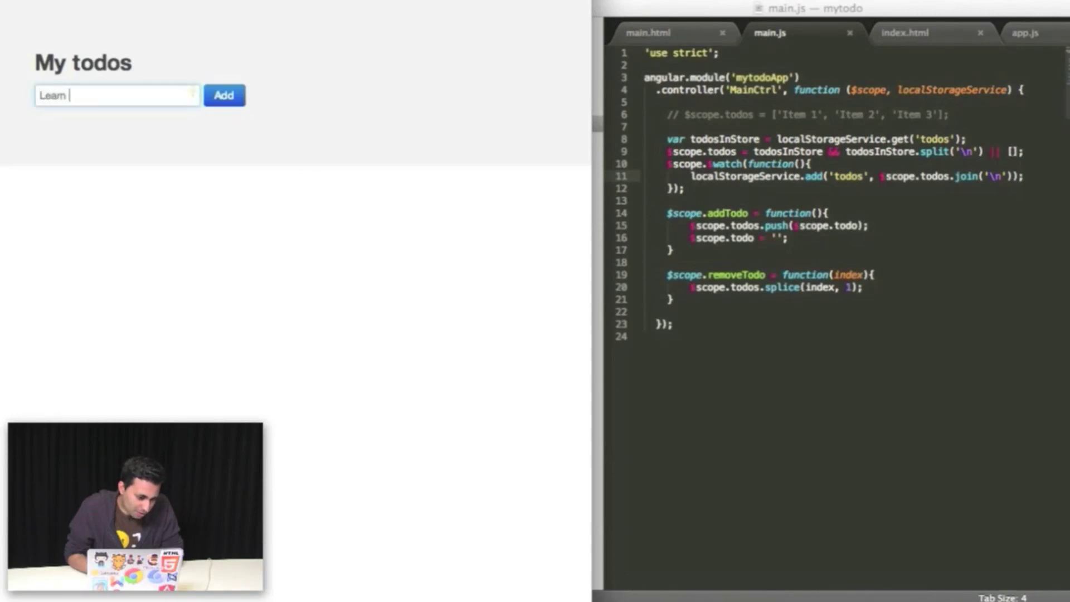
pyautogui.write('AngularJS')
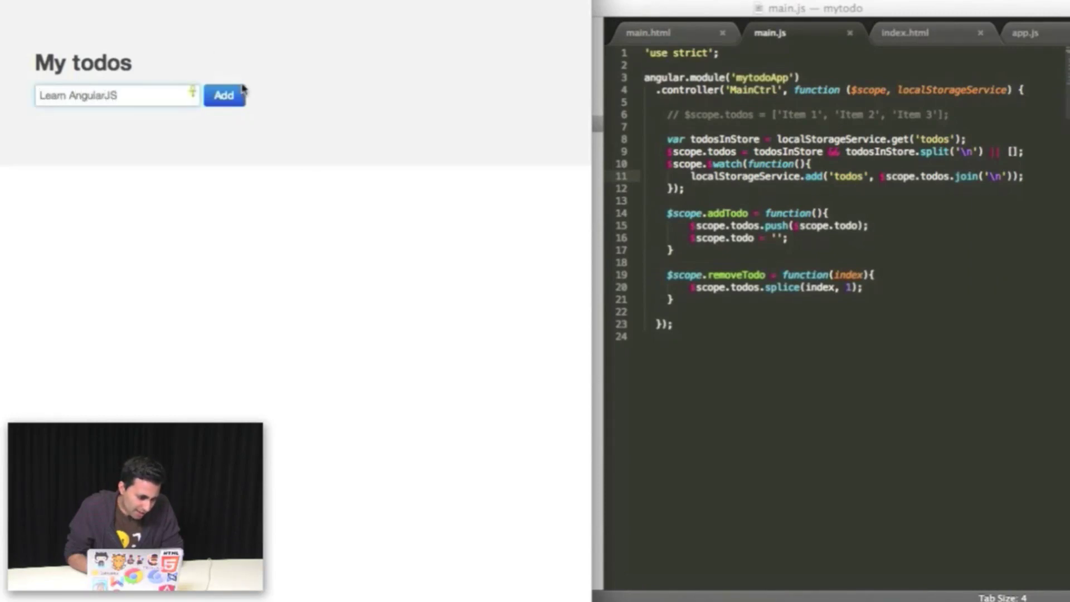
pyautogui.click(225, 96)
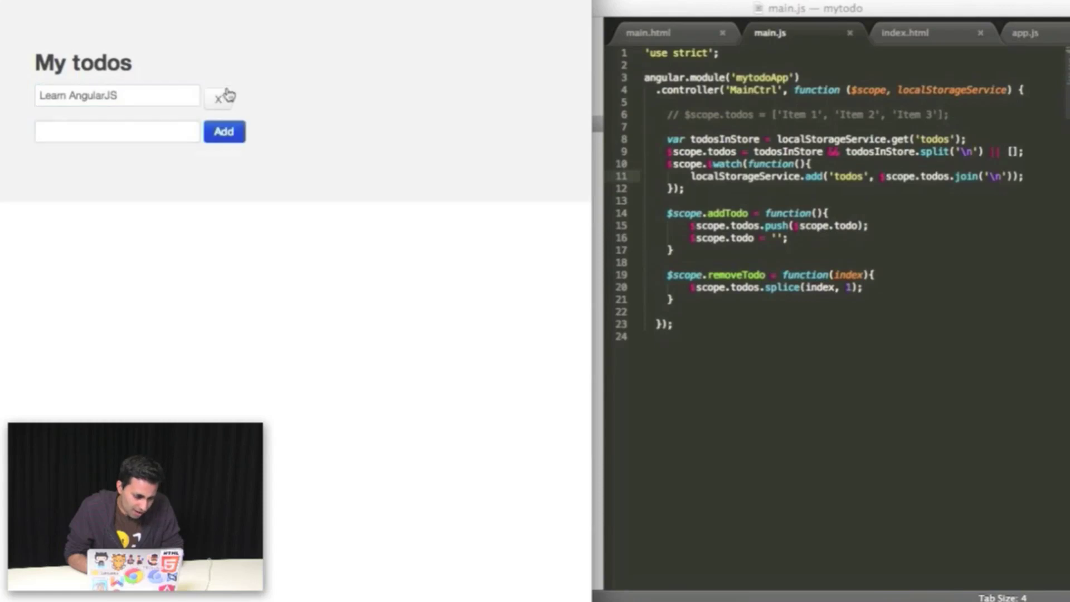
pyautogui.click(147, 123)
pyautogui.write('Buy')
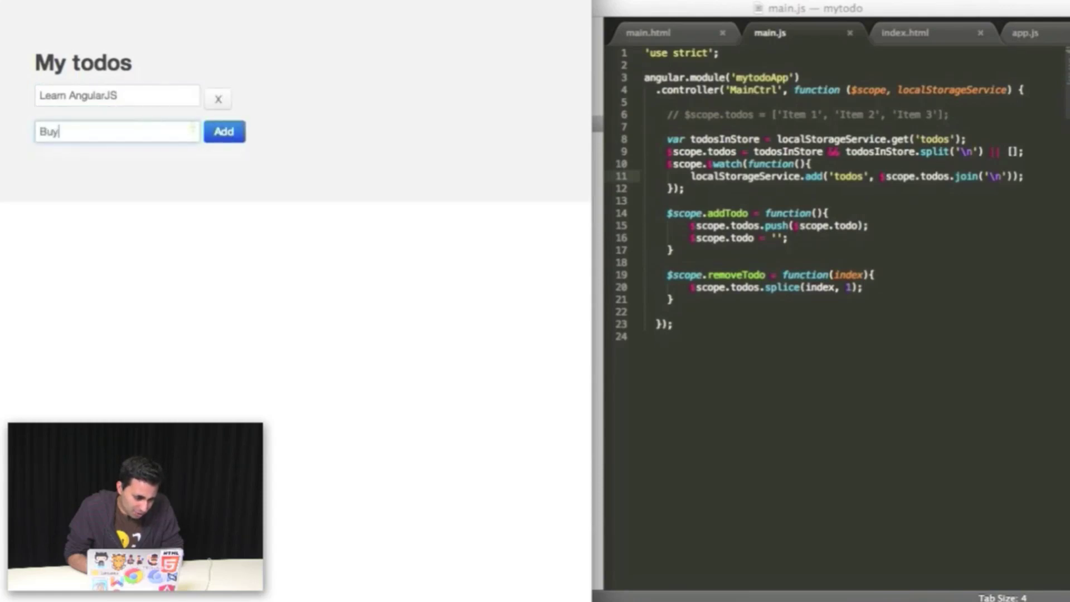
pyautogui.write(' some unicorns')
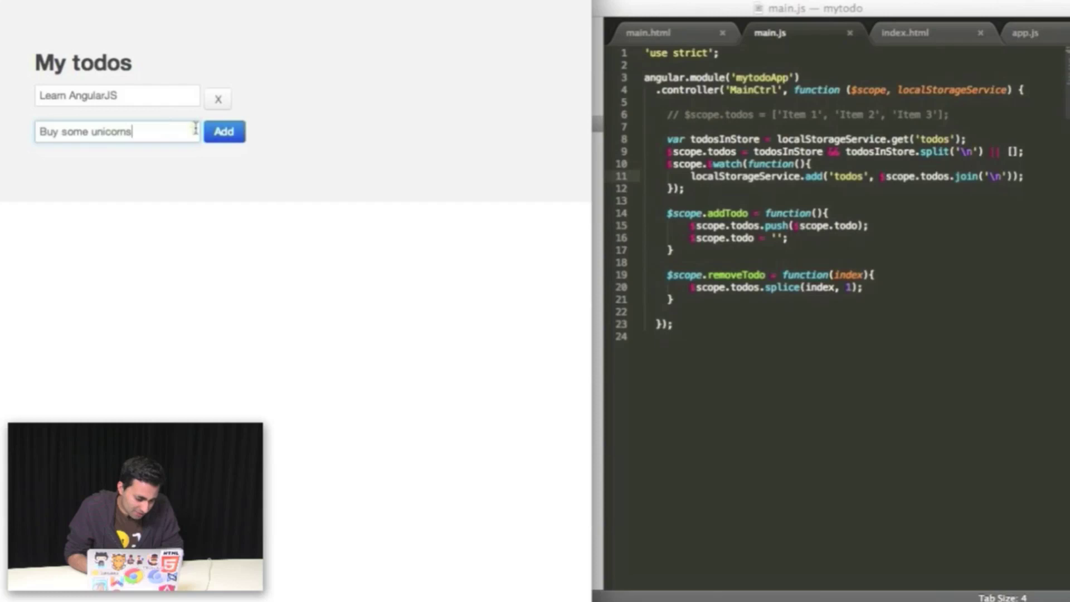
pyautogui.click(219, 132)
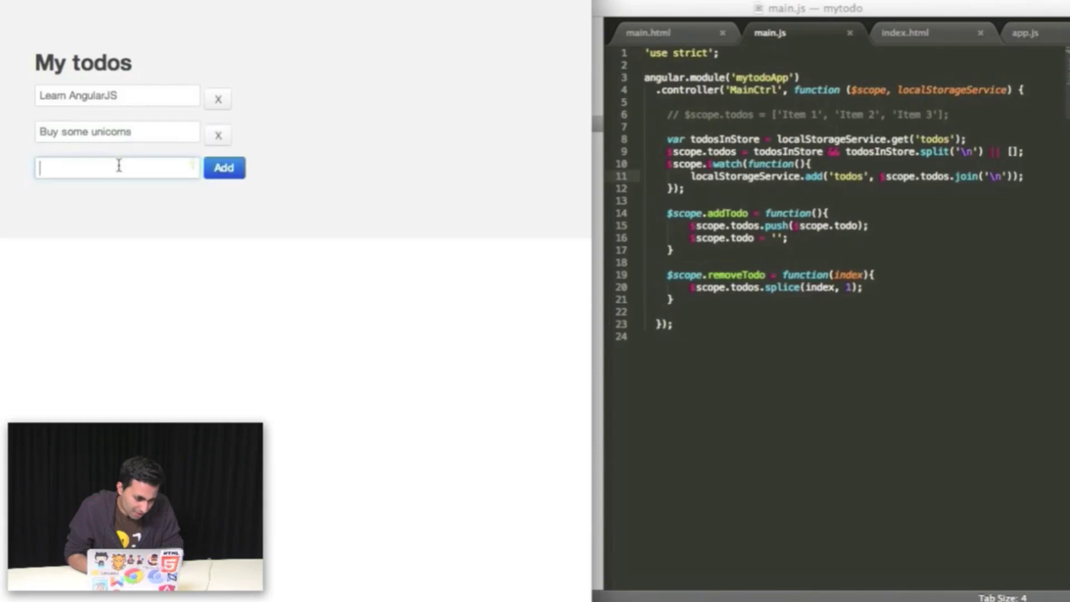
pyautogui.write('Learn to')
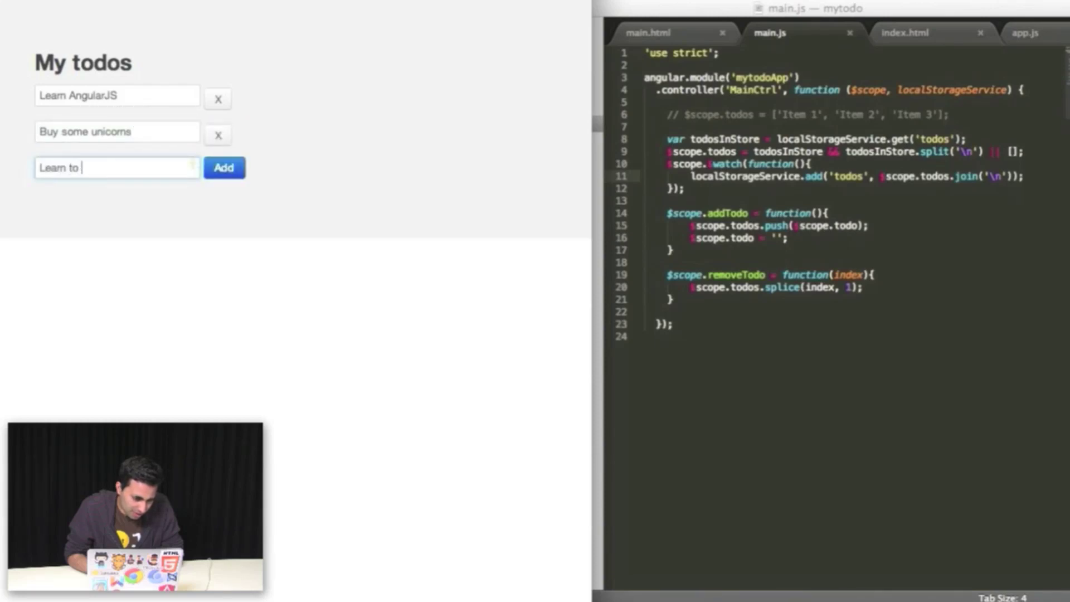
pyautogui.write(' skateboard')
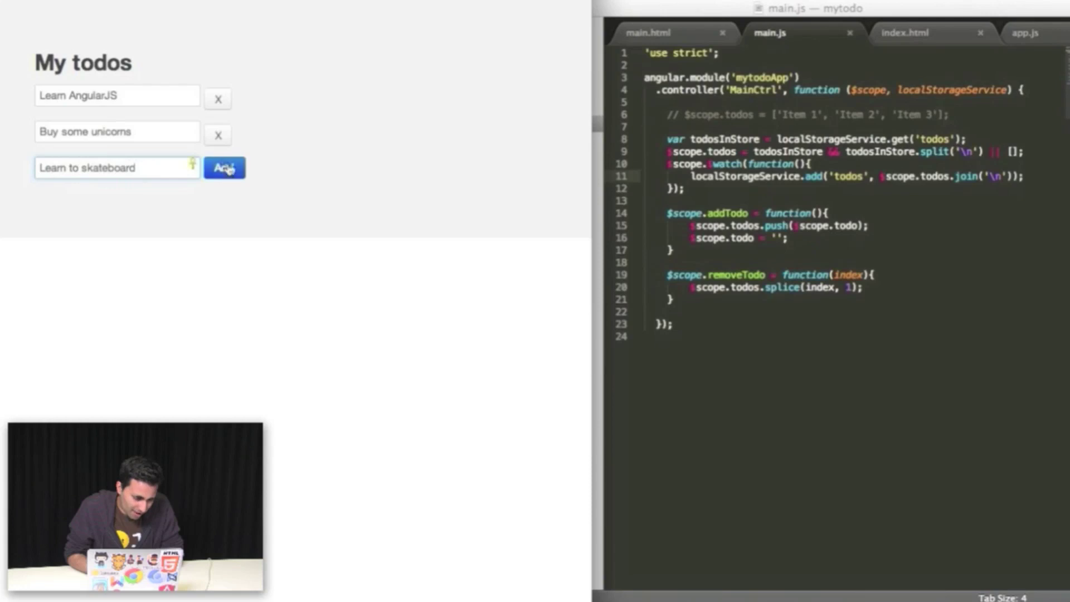
pyautogui.click(224, 170)
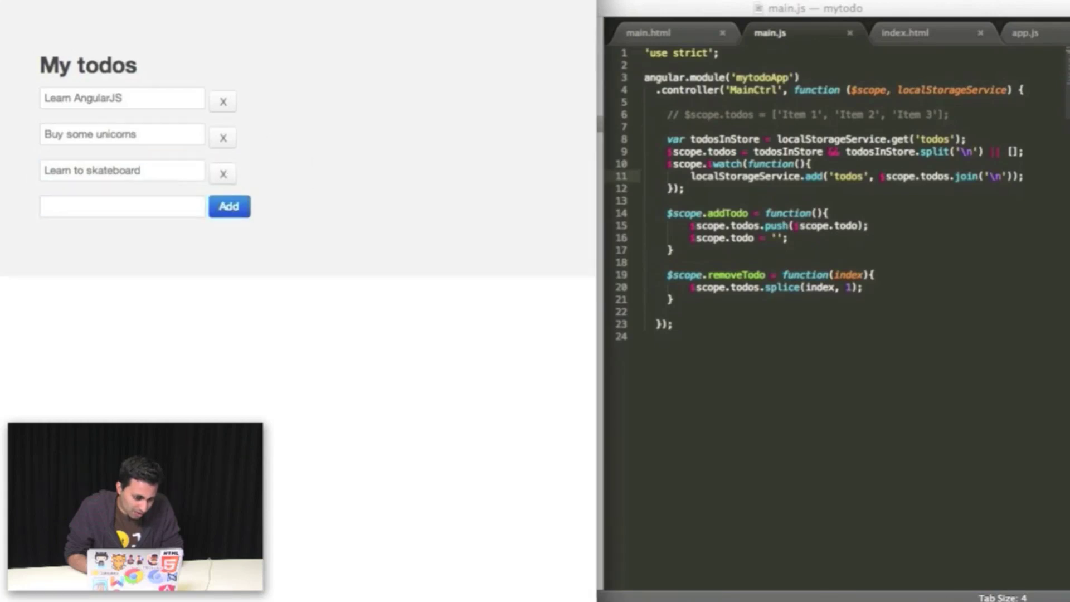
pyautogui.press('super+alt+i')
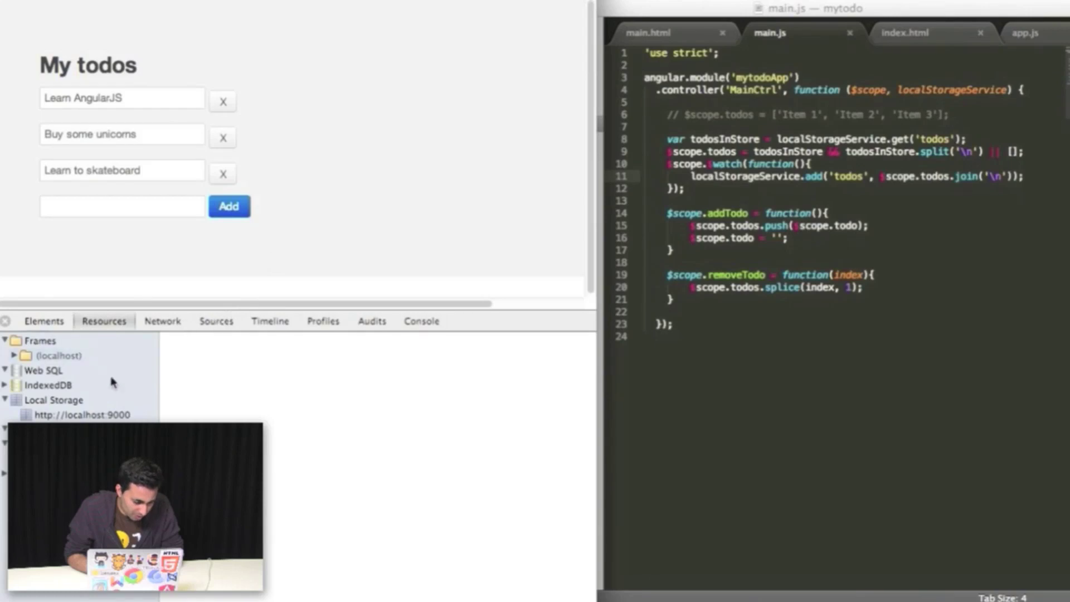
pyautogui.click(84, 414)
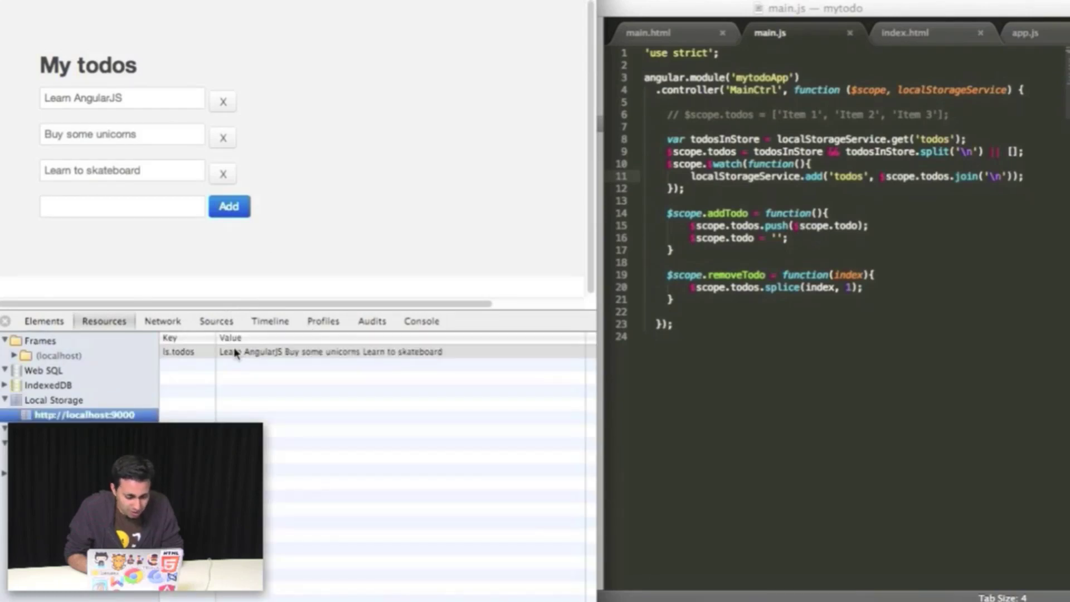
pyautogui.click(235, 352)
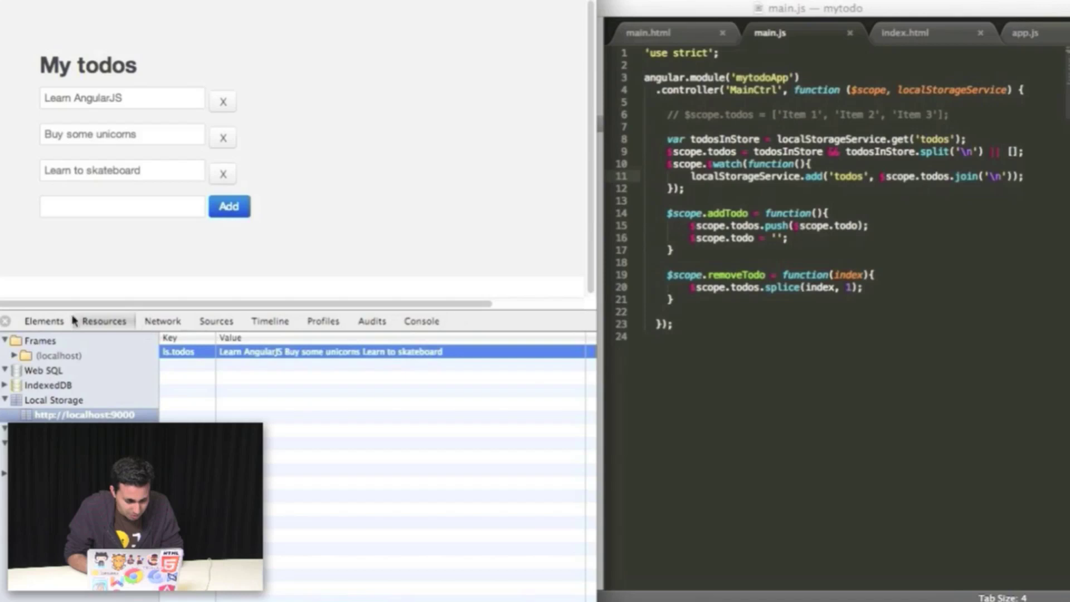
pyautogui.click(7, 322)
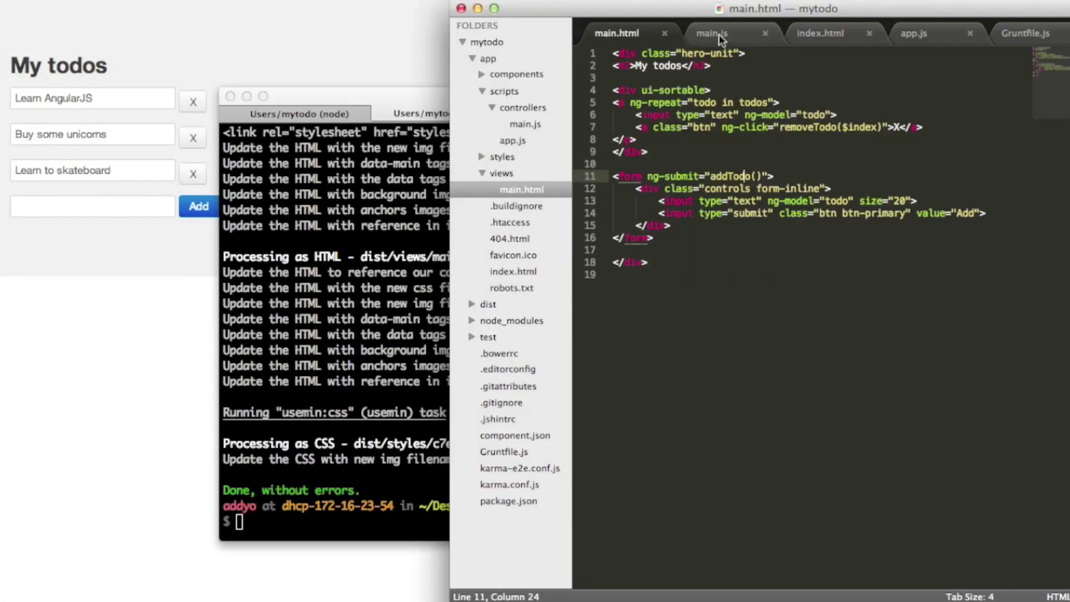
# - In main.js, wrap the localStorage block in a /* */ comment
pyautogui.click(719, 35)
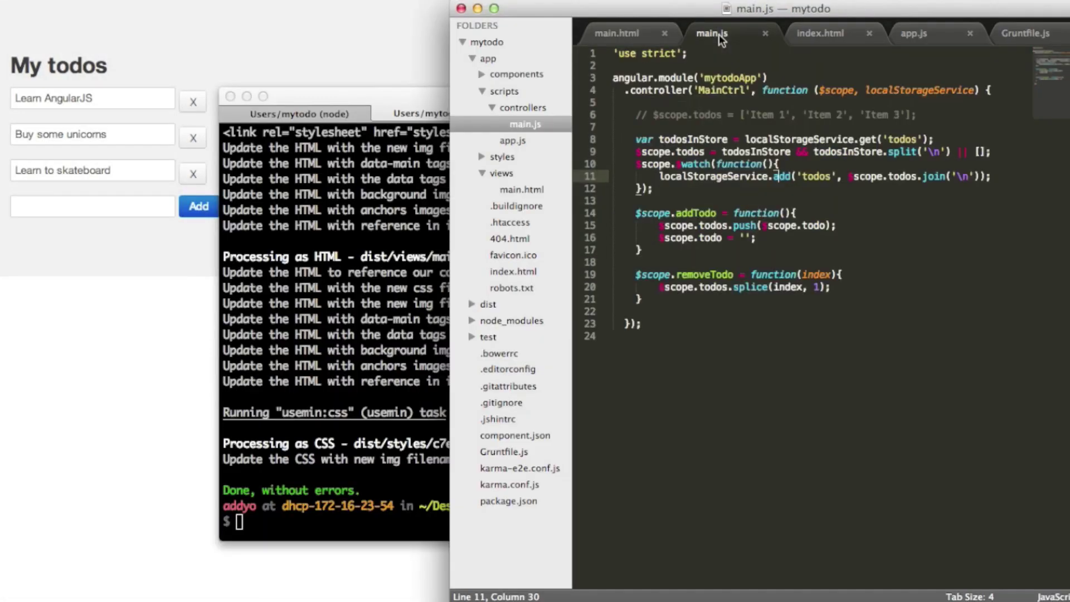
pyautogui.click(650, 139)
pyautogui.click(630, 131)
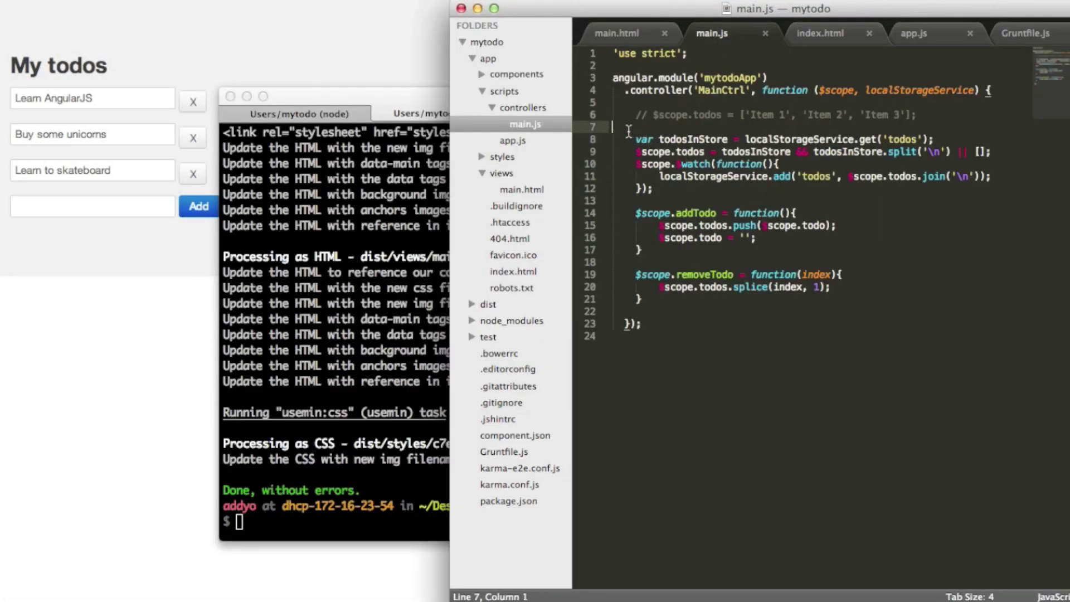
pyautogui.press('Return')
pyautogui.write('/*')
pyautogui.press('Down')
pyautogui.press('Down')
pyautogui.press('Down')
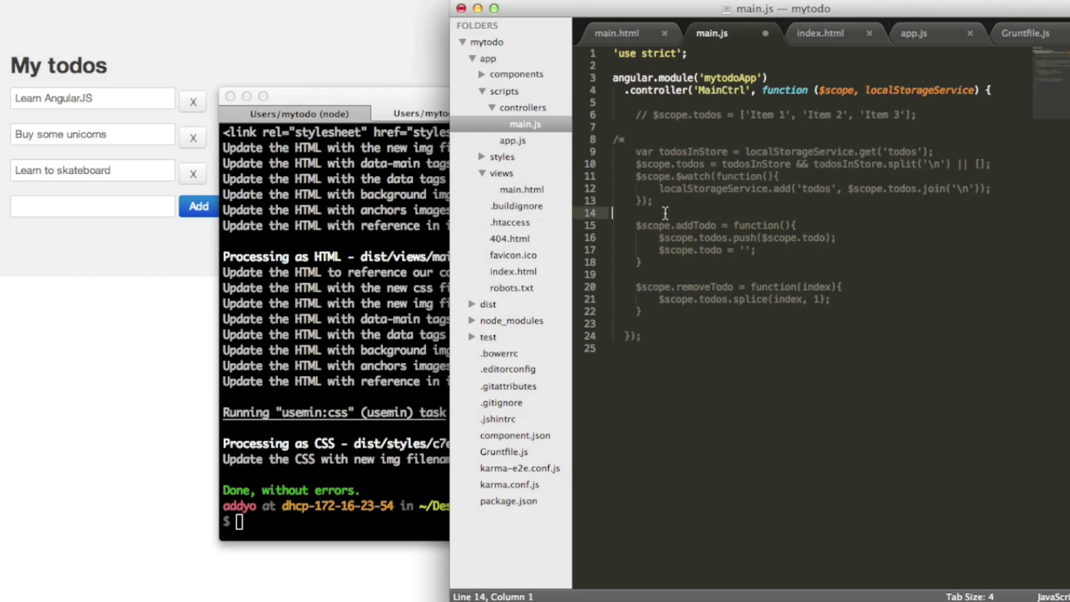
pyautogui.write('*/')
pyautogui.press('Return')
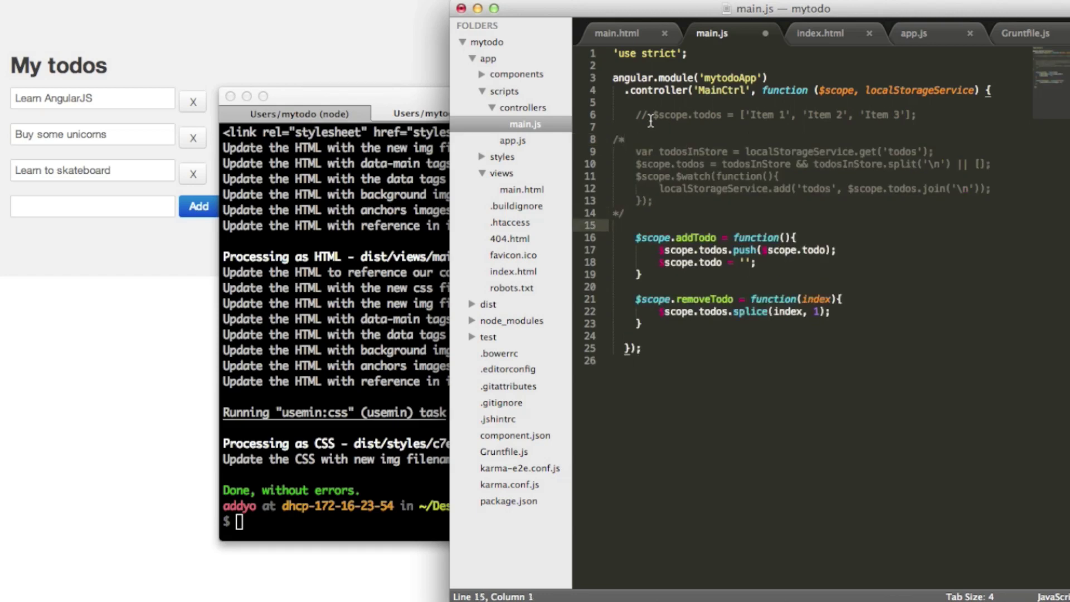
# - Uncomment the hard-coded Item 1–3 $scope.todos line and save main.js
pyautogui.click(650, 114)
pyautogui.press('super+slash')
pyautogui.press('super+s')
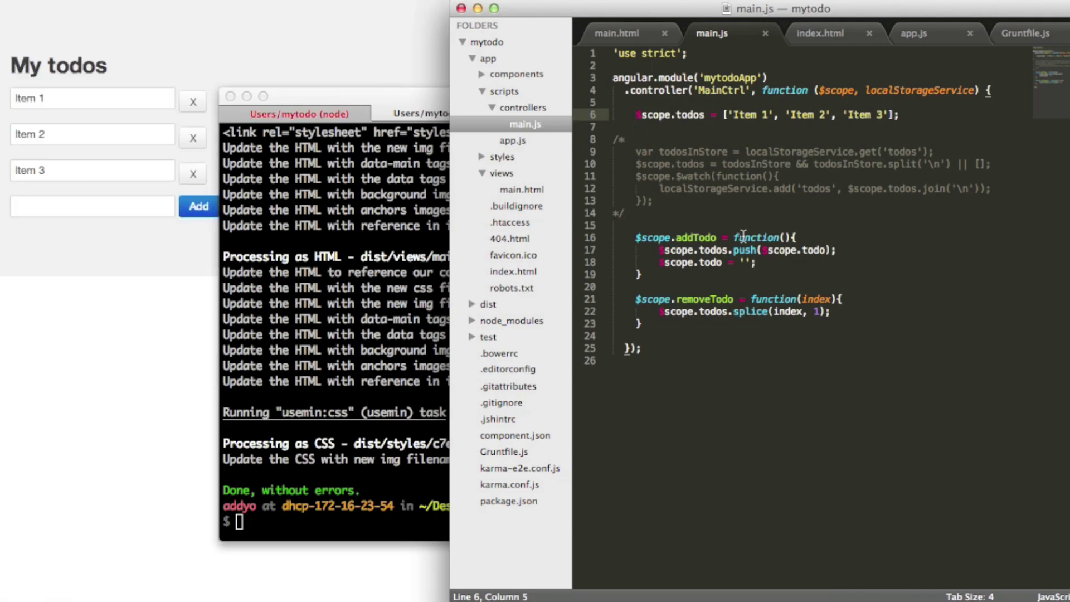
# - Open the controller spec test/spec/controllers/main.js
pyautogui.click(472, 336)
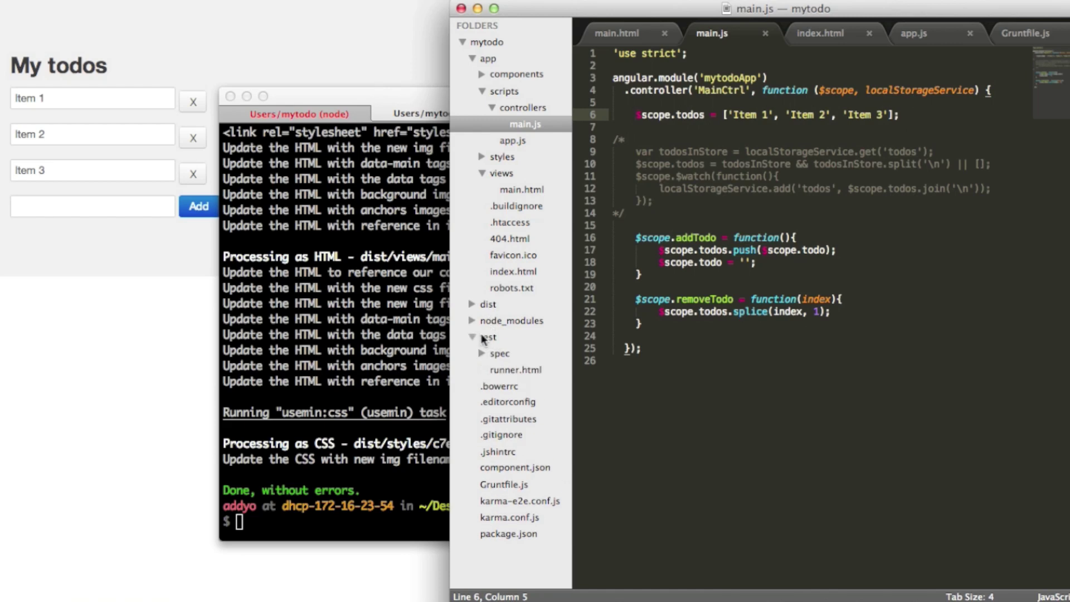
pyautogui.click(483, 355)
pyautogui.click(522, 370)
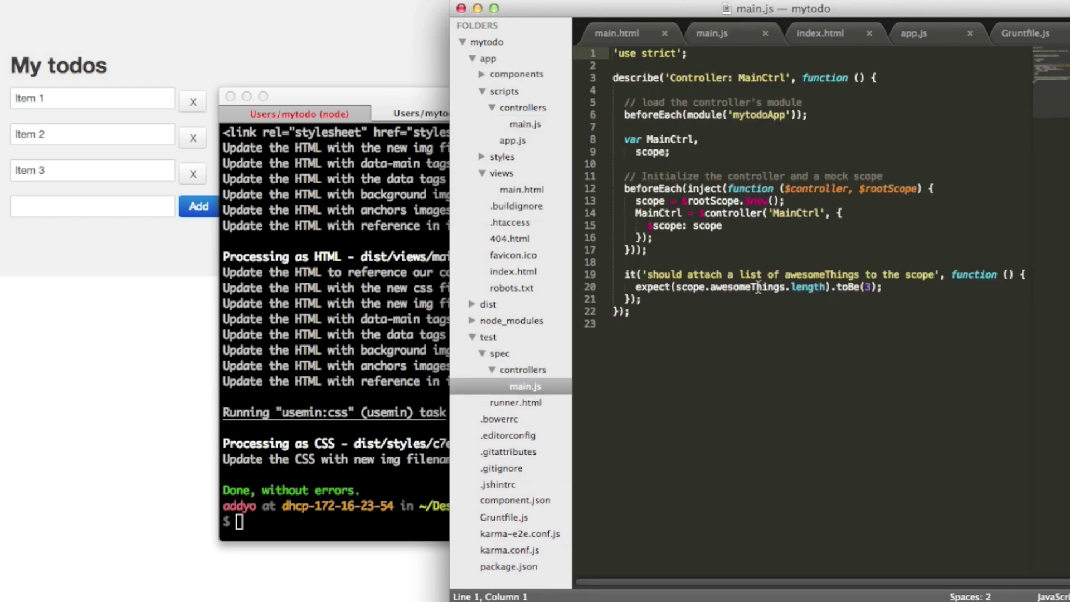
# - Replace awesomeThings with todos in the expectation and 'Todo items' in the description, then save
pyautogui.click(783, 287)
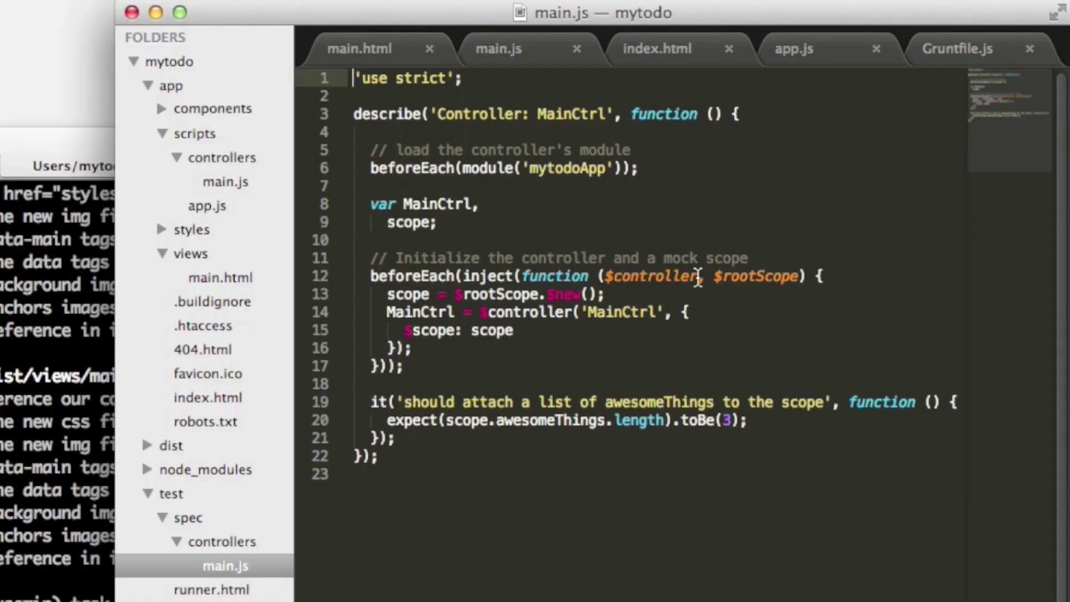
pyautogui.click(608, 421)
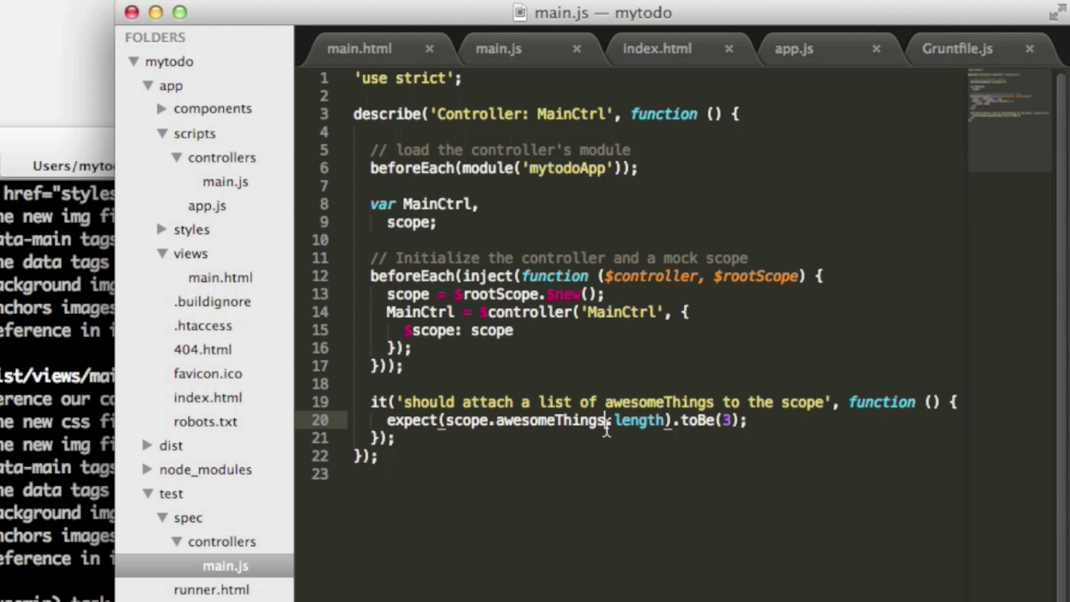
pyautogui.press('super+Up')
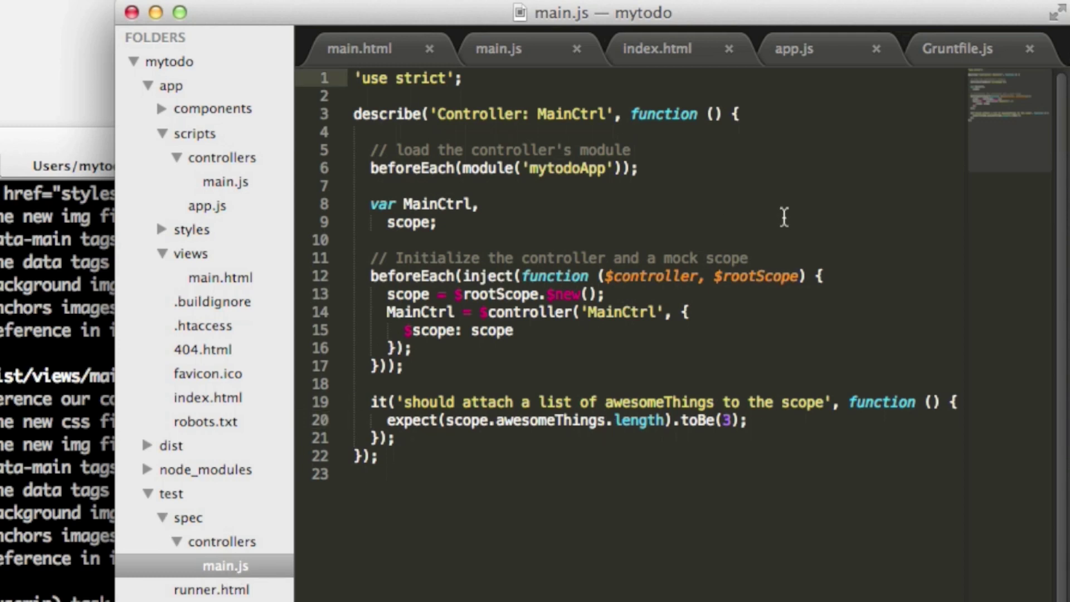
pyautogui.doubleClick(513, 420)
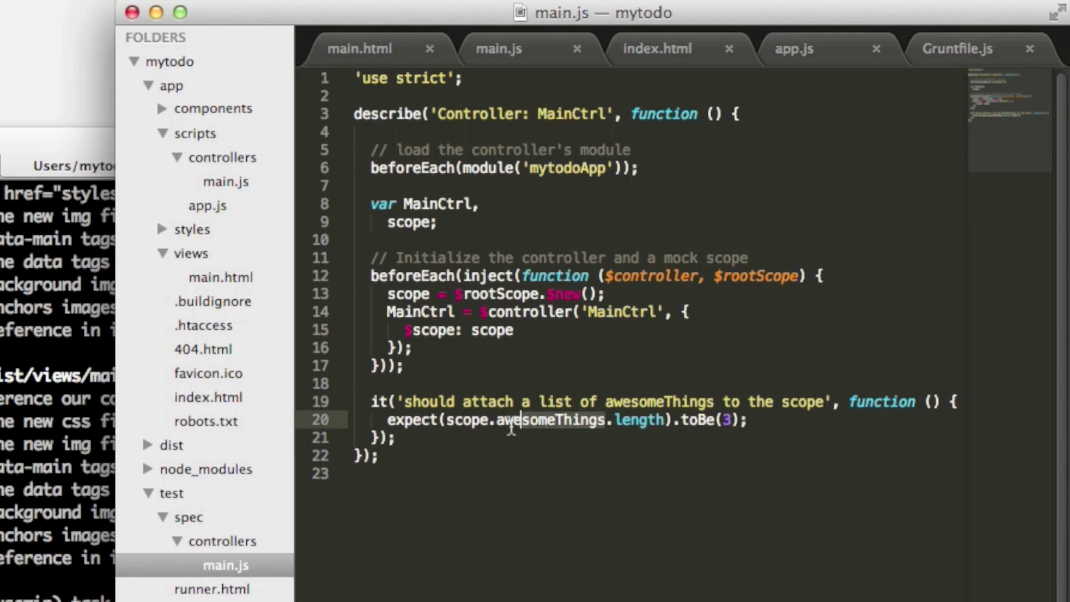
pyautogui.write('todos')
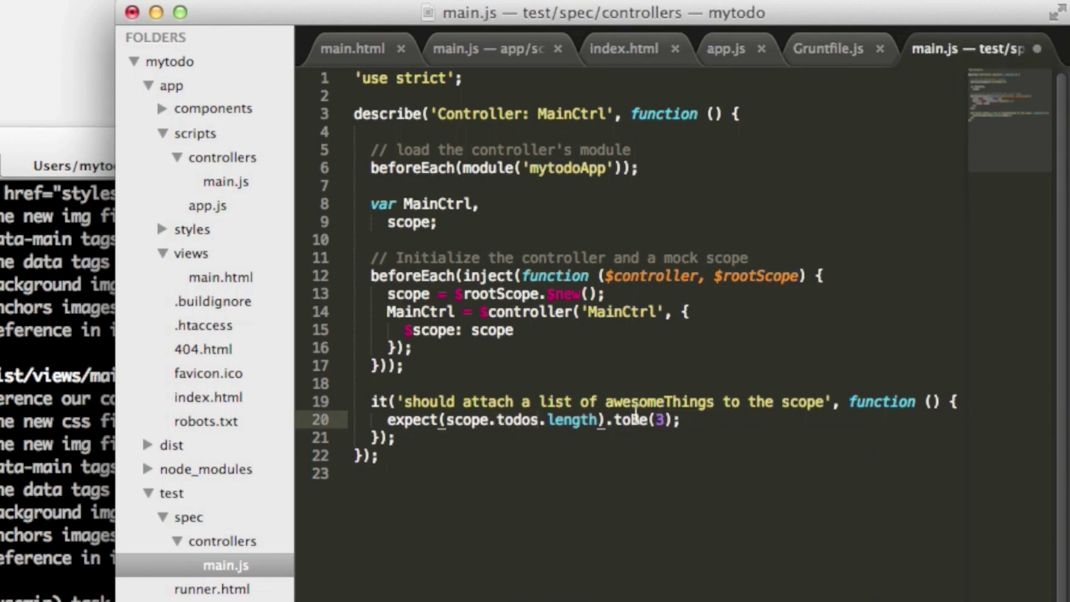
pyautogui.moveTo(721, 401); pyautogui.dragTo(605, 401)
pyautogui.press('BackSpace')
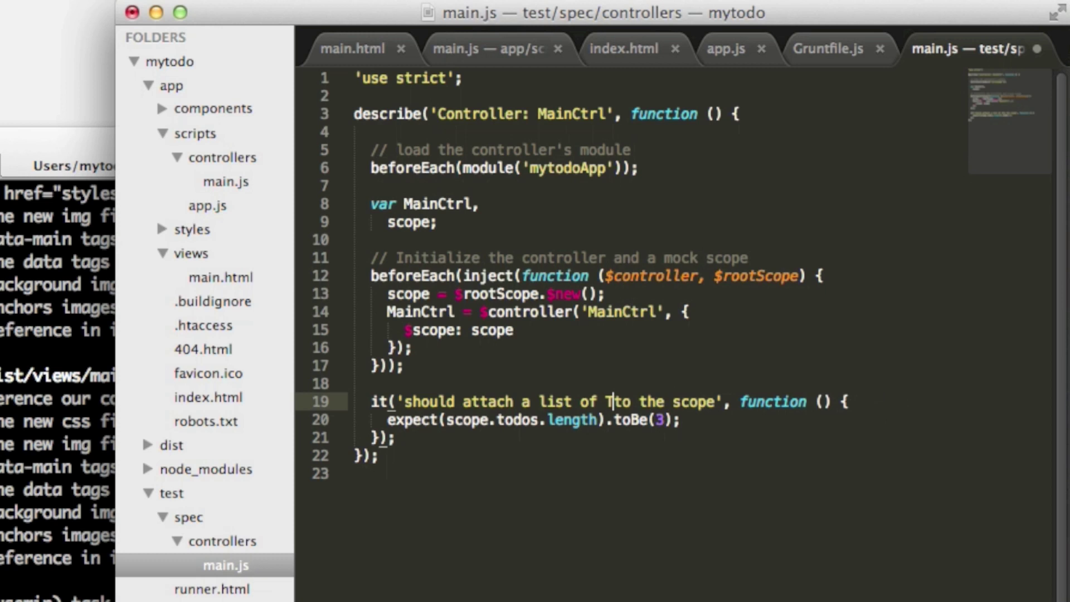
pyautogui.write('Todo items')
pyautogui.press('cmd+s')
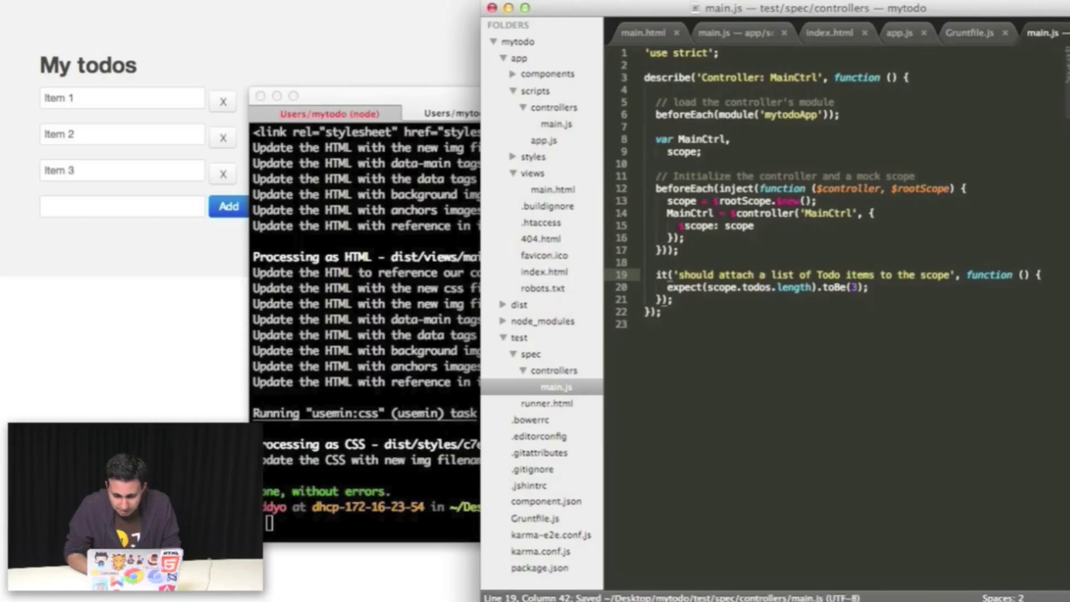
# - Clear the terminal, then run grunt test followed by the grunt production build
pyautogui.click(417, 417)
pyautogui.press('super+k')
pyautogui.write('grunt te')
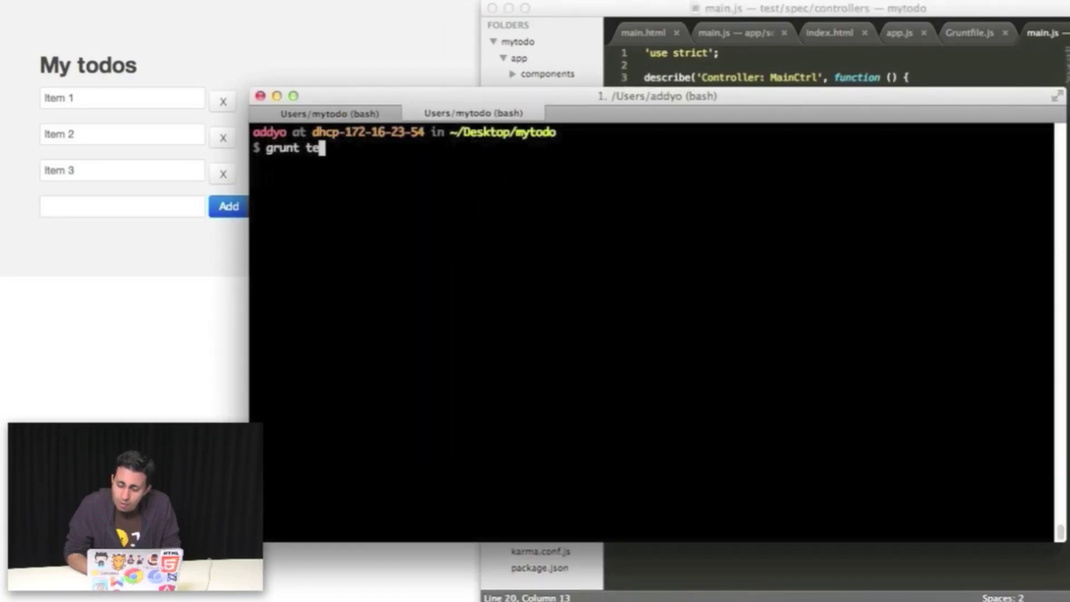
pyautogui.write('st')
pyautogui.press('Return')
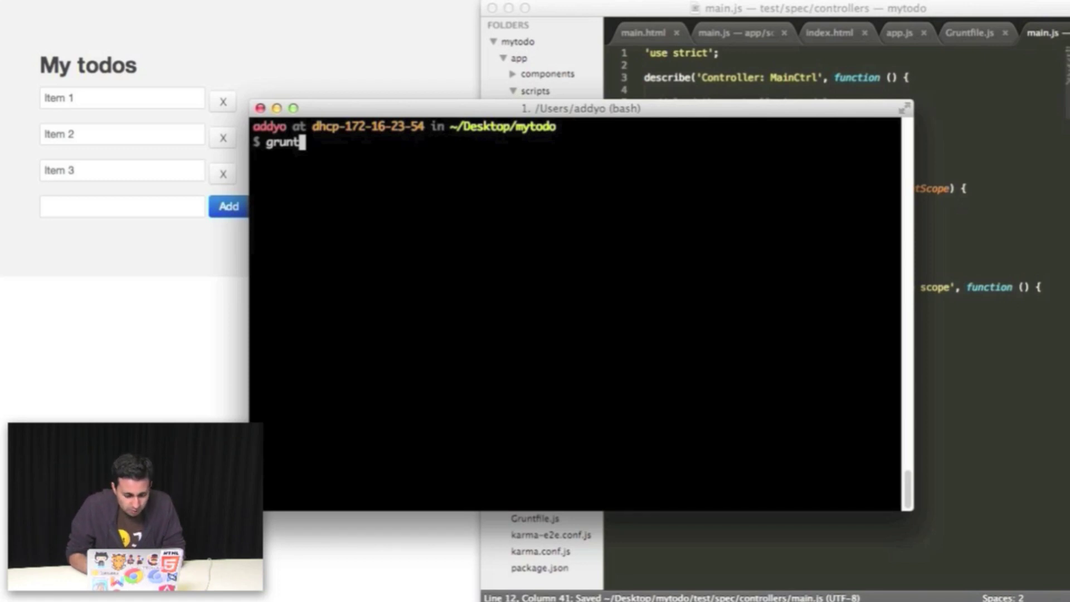
pyautogui.press('Return')
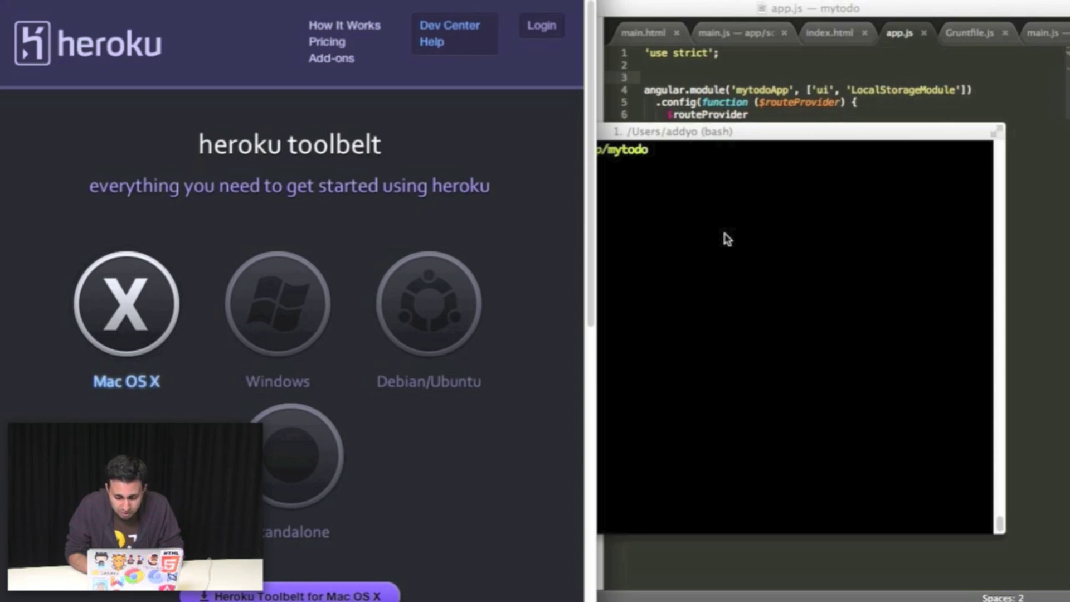
# - Install generator-heroku globally, then run yo heroku, accepting a separate git repository in dist
pyautogui.click(710, 240)
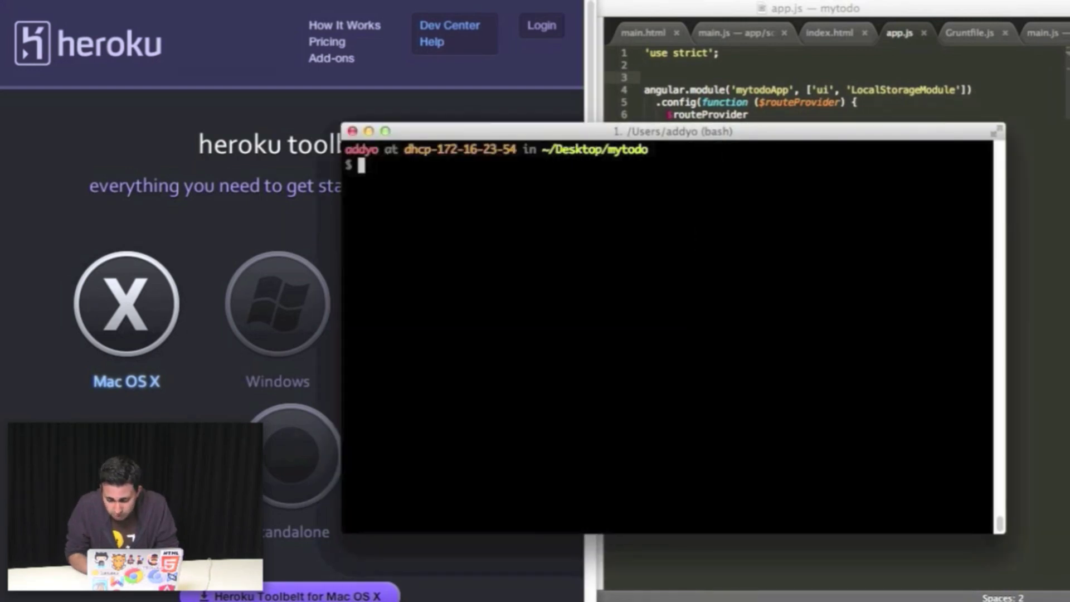
pyautogui.write('npm install ')
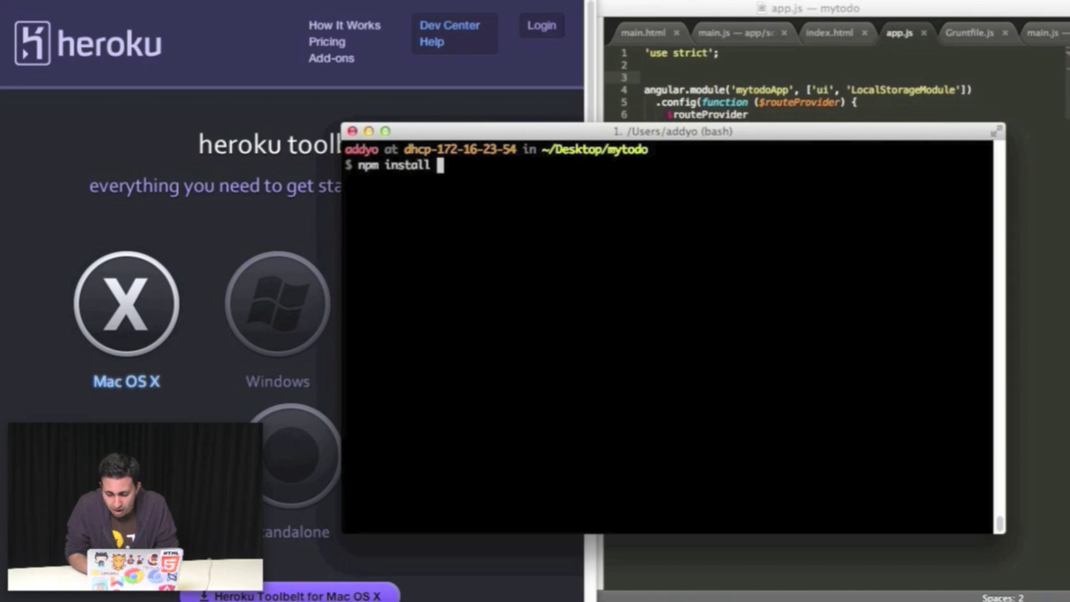
pyautogui.write('-g generator')
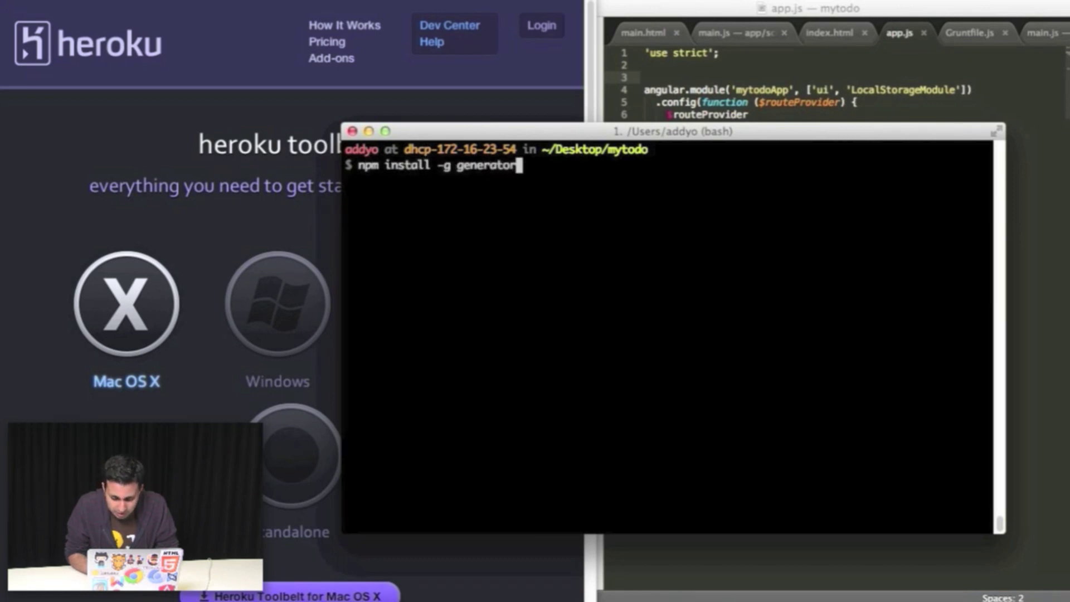
pyautogui.write('-heroku')
pyautogui.press('Return')
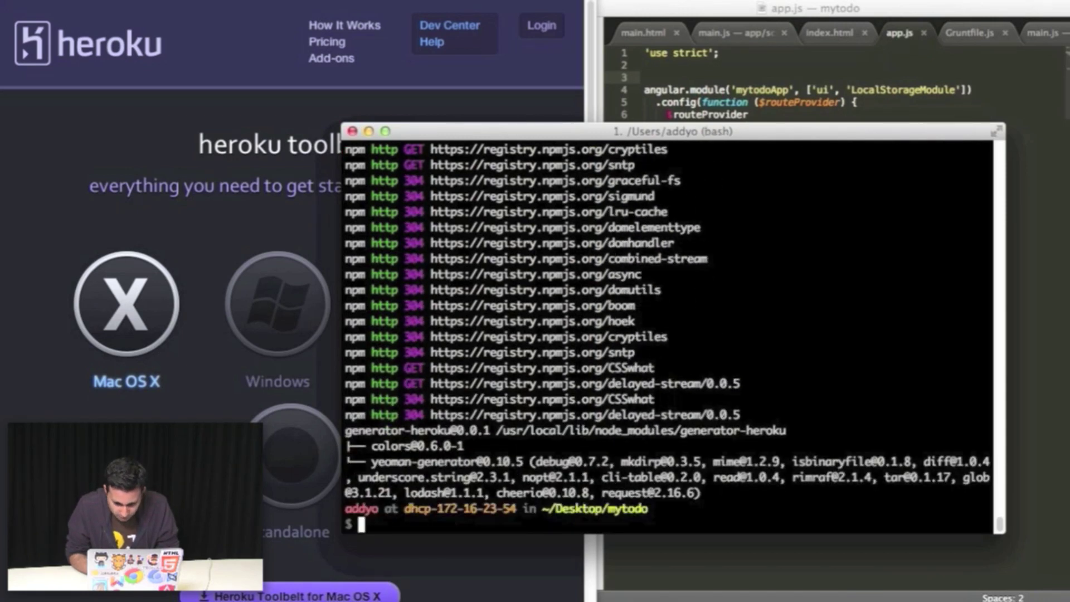
pyautogui.press('super+k')
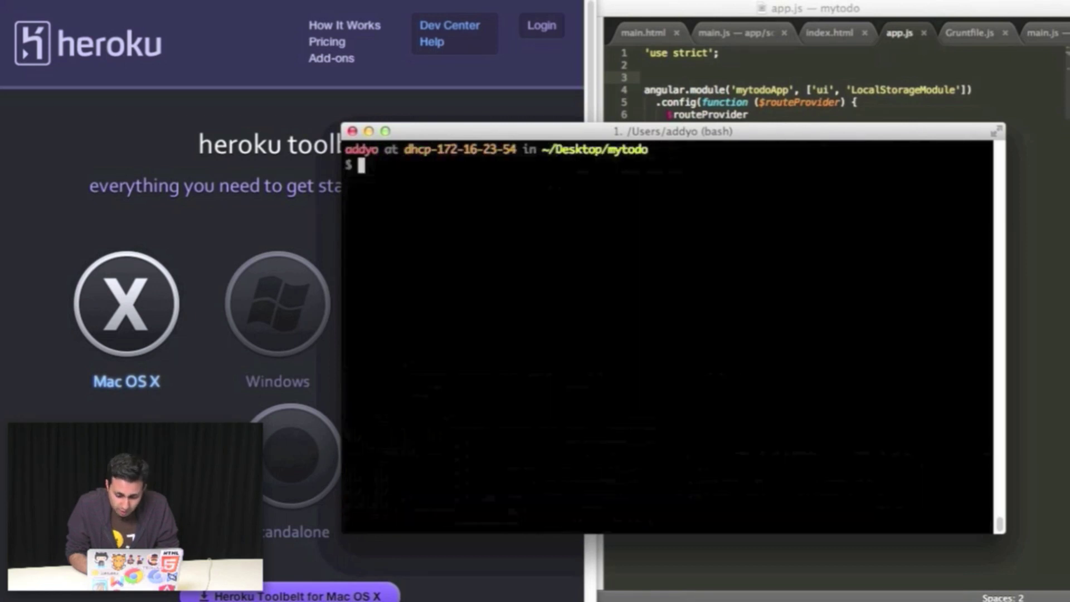
pyautogui.write('yo heroku')
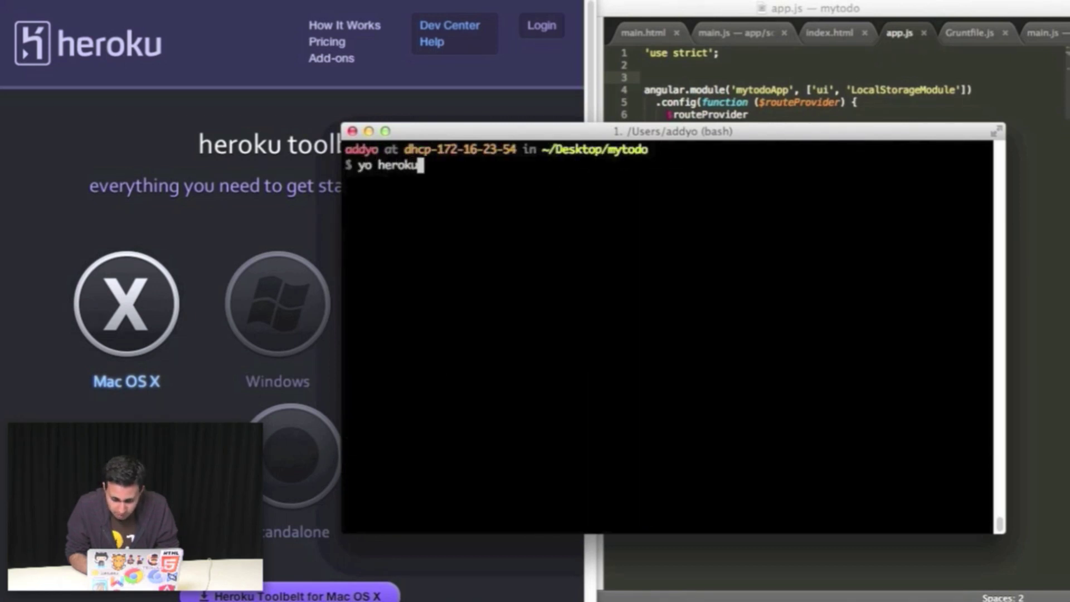
pyautogui.press('Return')
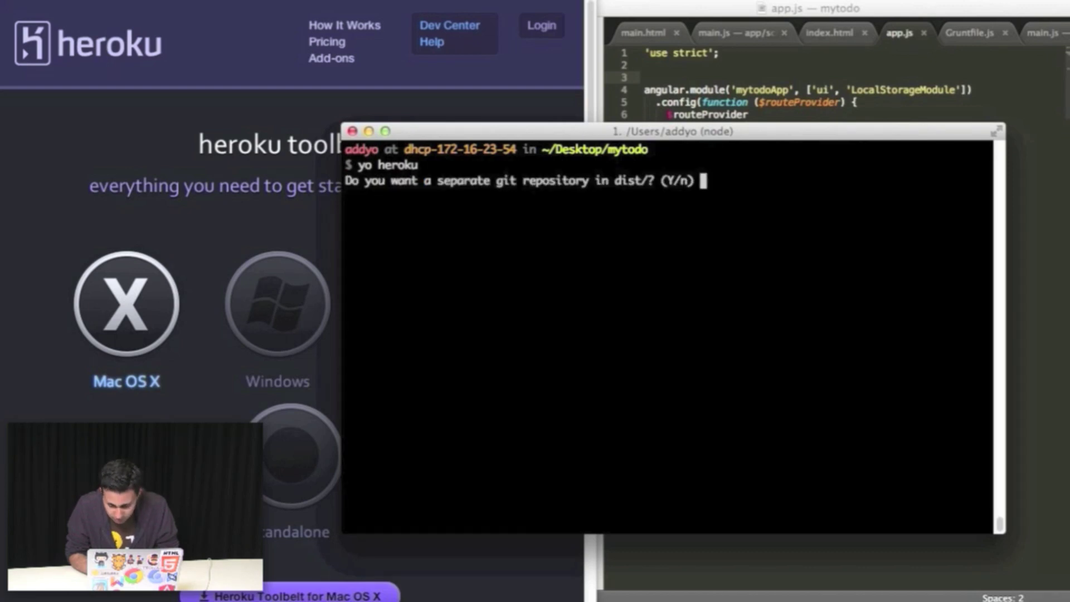
pyautogui.write('Y')
pyautogui.press('Return')
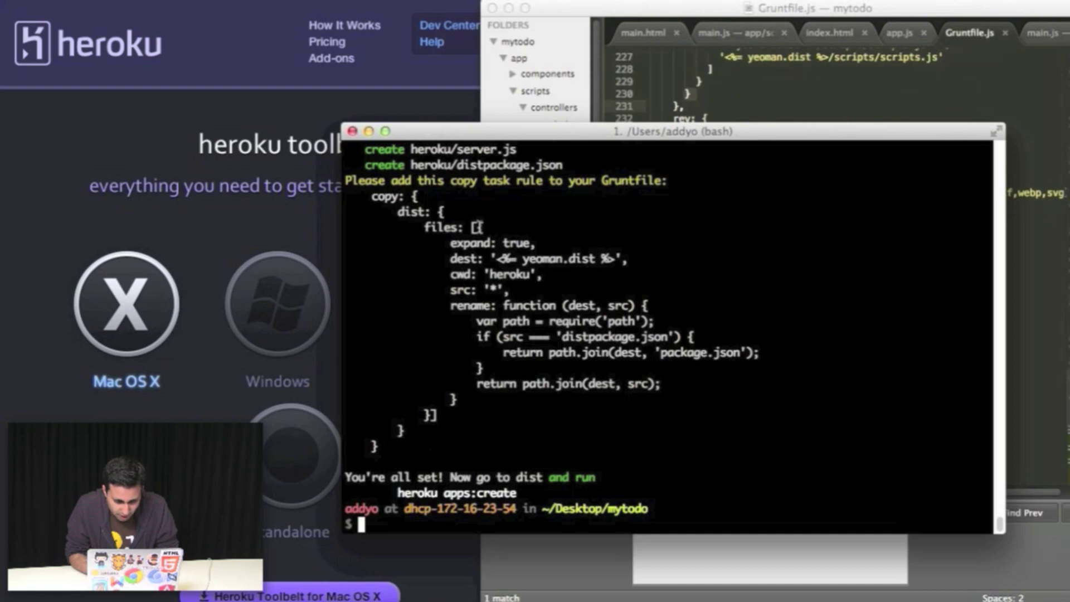
# - Copy the suggested Heroku files block from the generator's terminal output
pyautogui.click(774, 95)
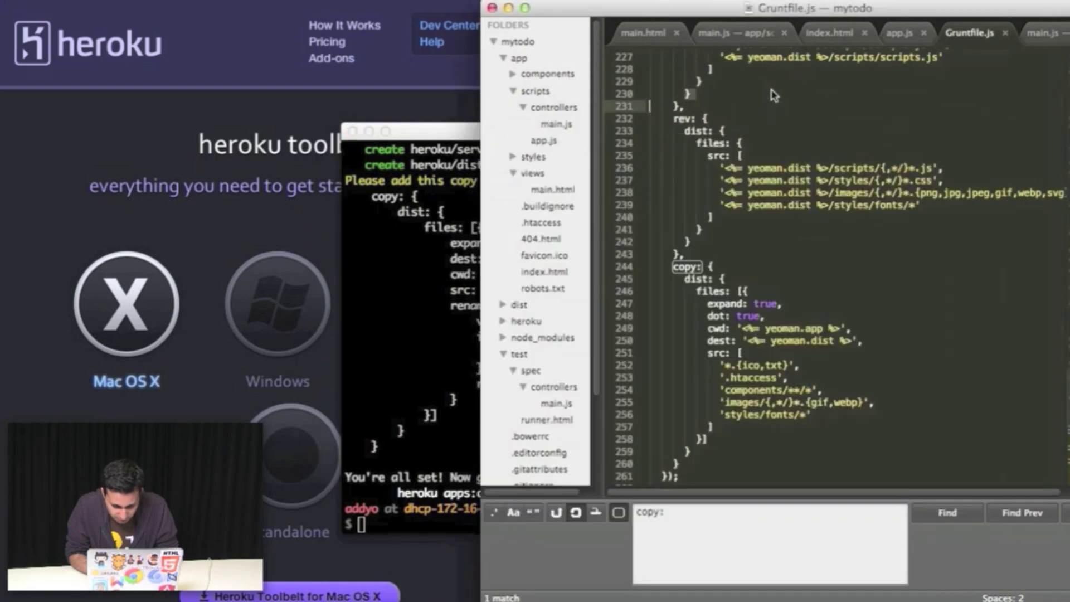
pyautogui.click(436, 318)
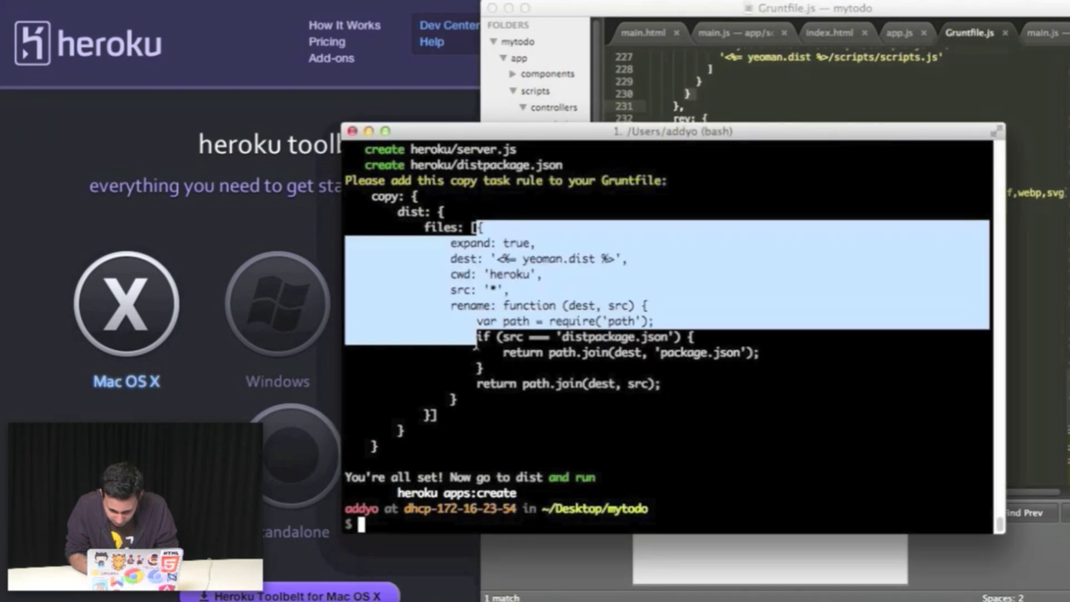
pyautogui.moveTo(477, 228); pyautogui.dragTo(435, 415)
pyautogui.press('super+c')
# - Paste the rule as a new files entry under copy:dist in Gruntfile.js and save
pyautogui.click(840, 92)
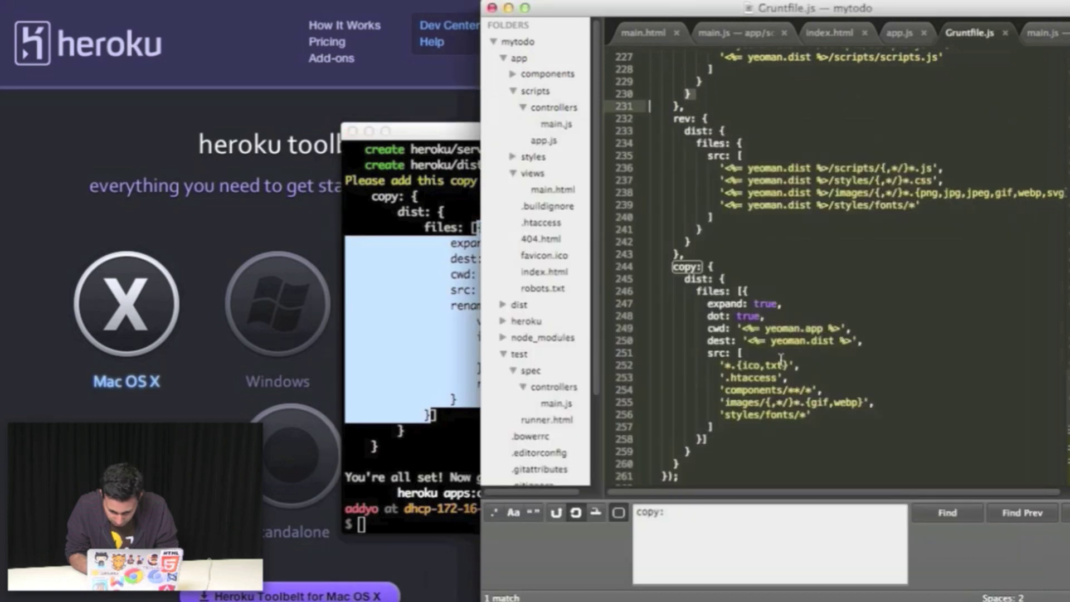
pyautogui.click(760, 287)
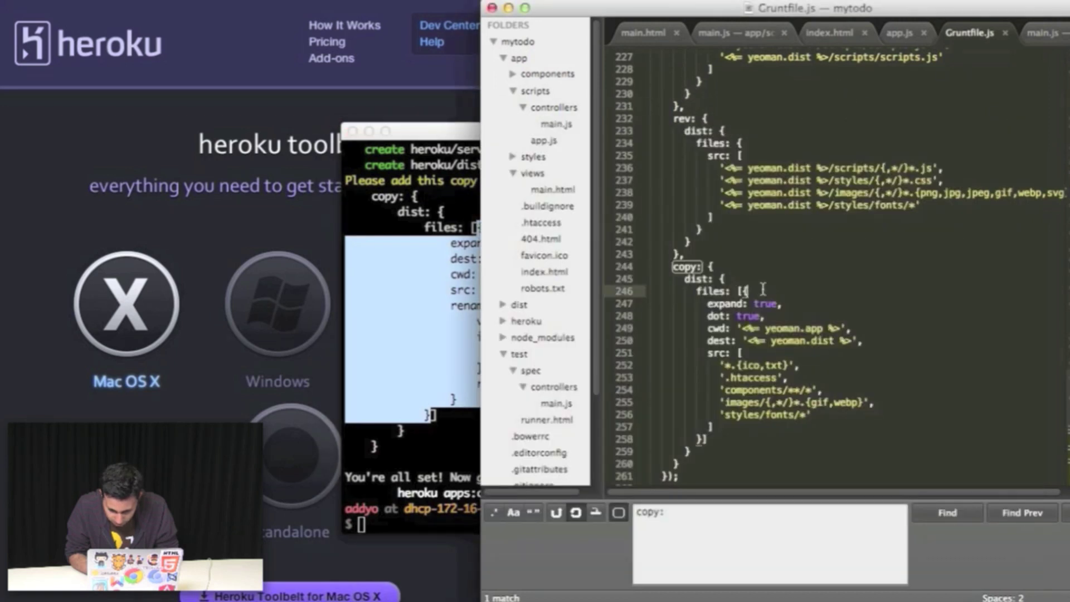
pyautogui.click(708, 439)
pyautogui.write(',')
pyautogui.press('Return')
pyautogui.press('super+v')
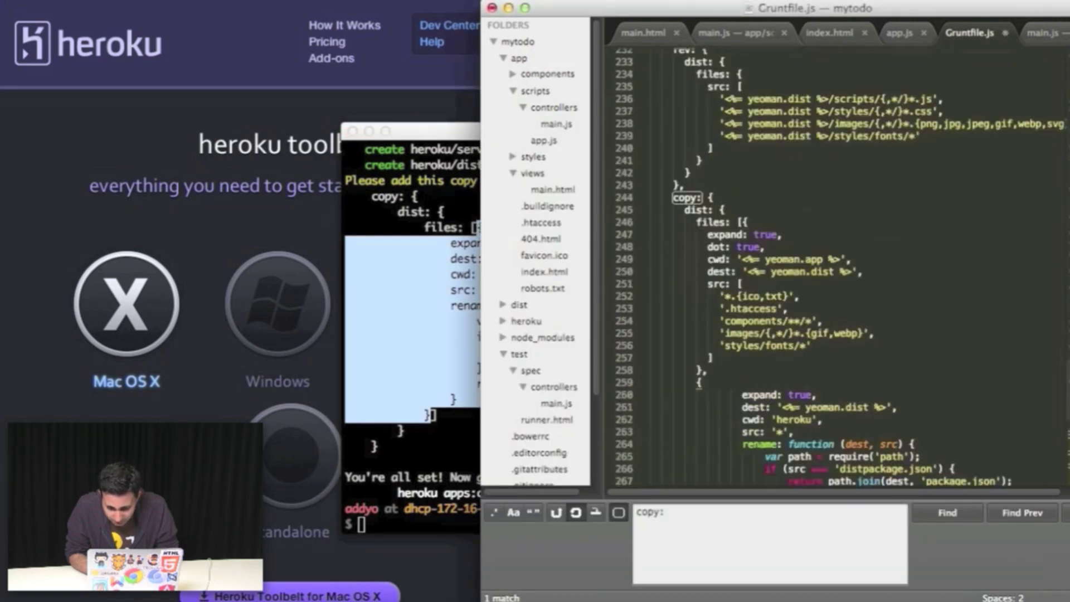
pyautogui.press('super+s')
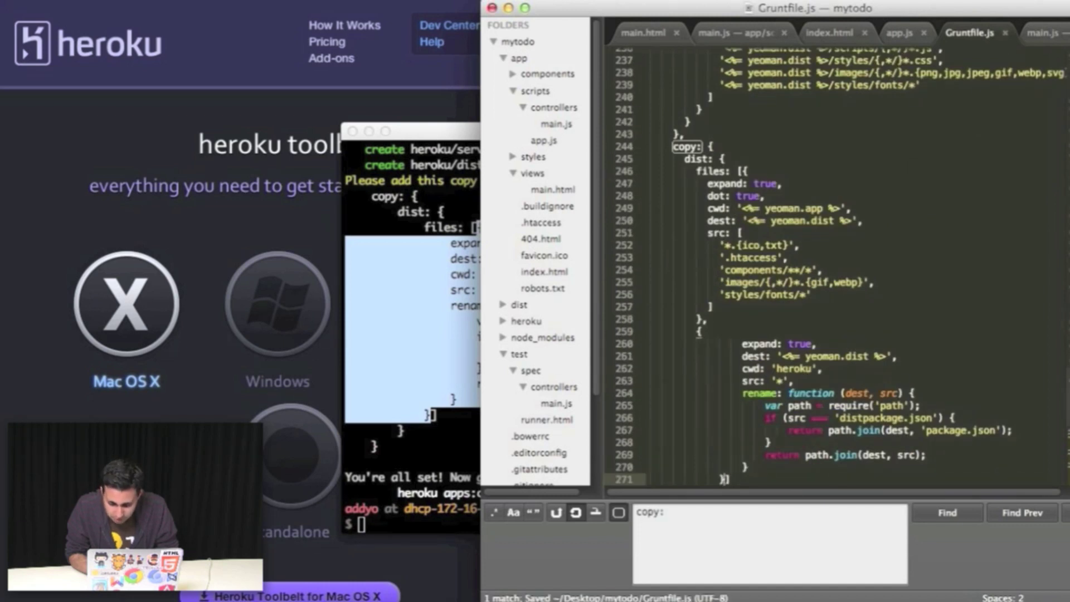
pyautogui.click(419, 414)
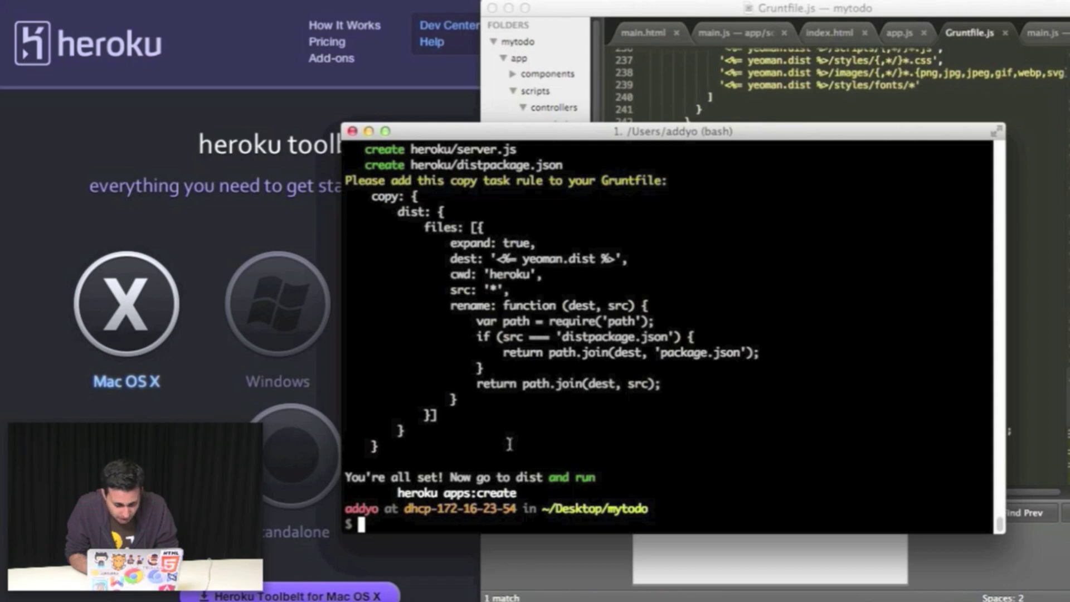
pyautogui.write(';c')
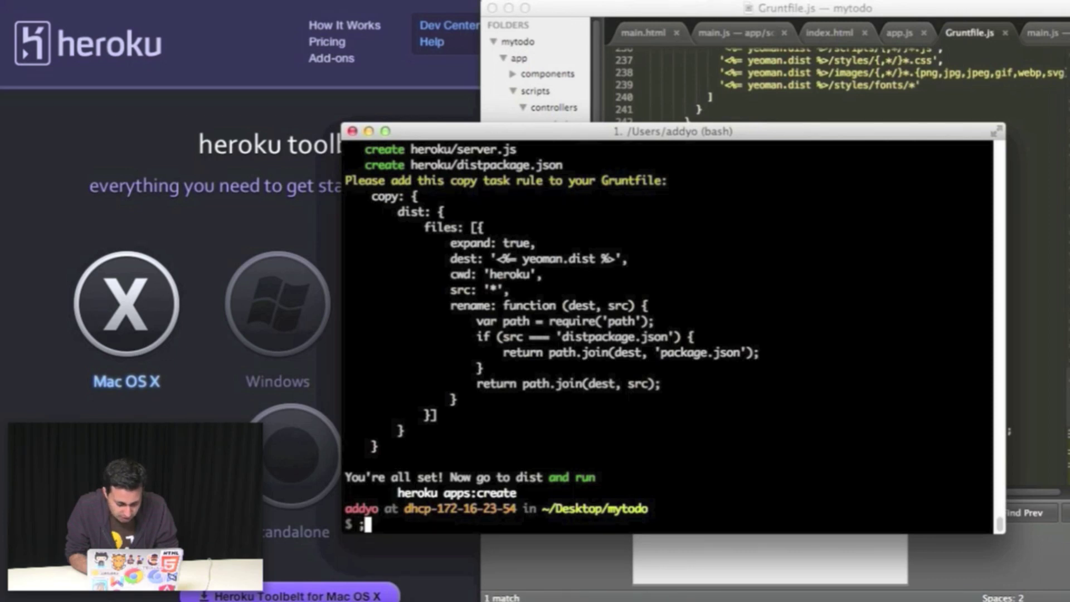
# - Change into dist, run heroku apps:create, and clear the terminal
pyautogui.press('BackSpace')
pyautogui.write('cd di')
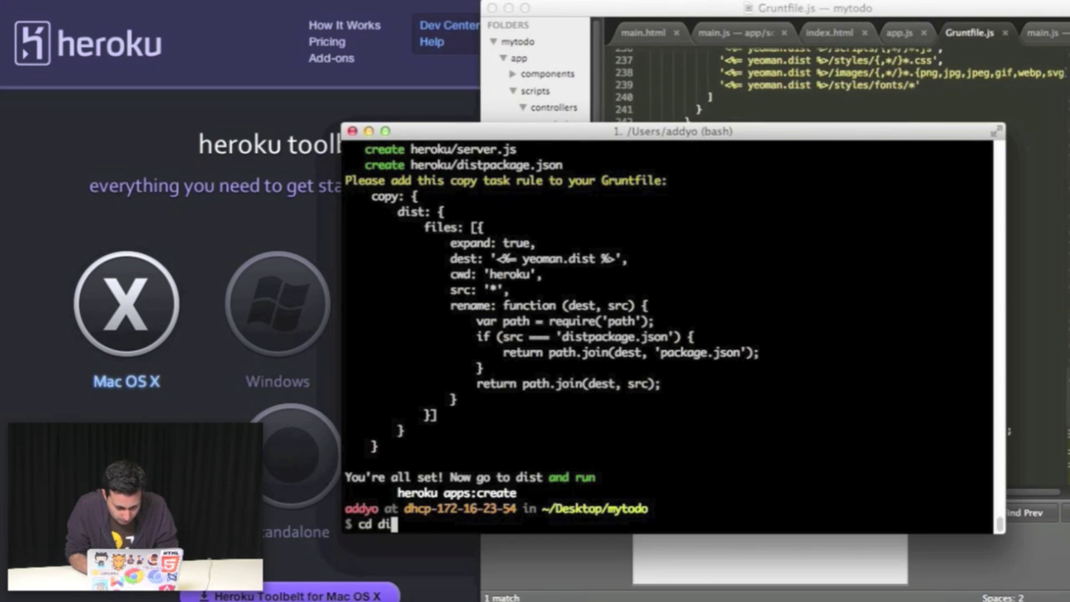
pyautogui.write('st')
pyautogui.press('Return')
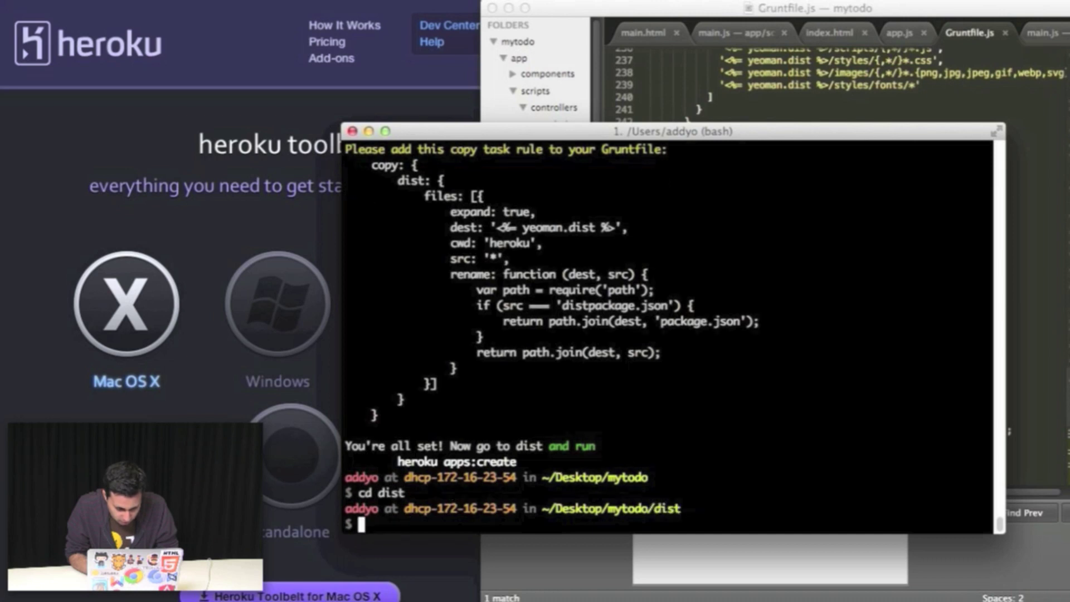
pyautogui.write('heroku')
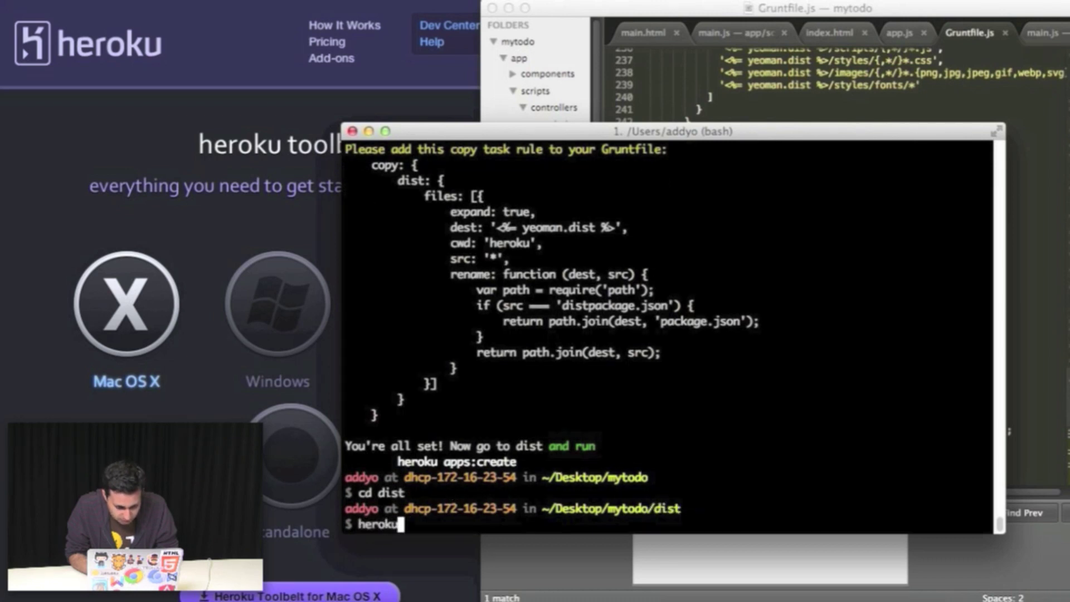
pyautogui.write(' apps:crea')
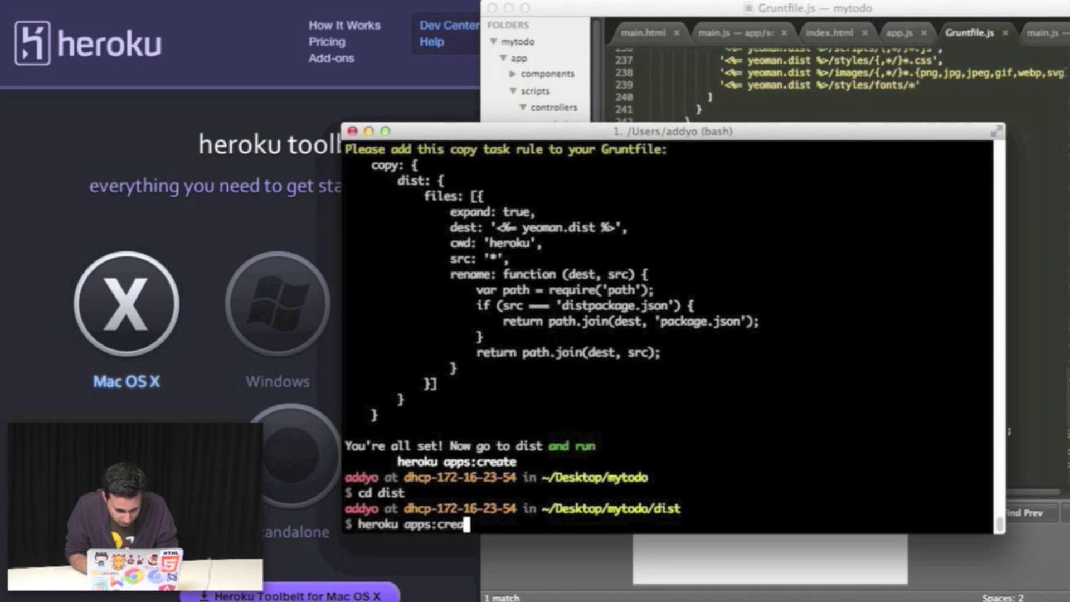
pyautogui.write('te')
pyautogui.press('Return')
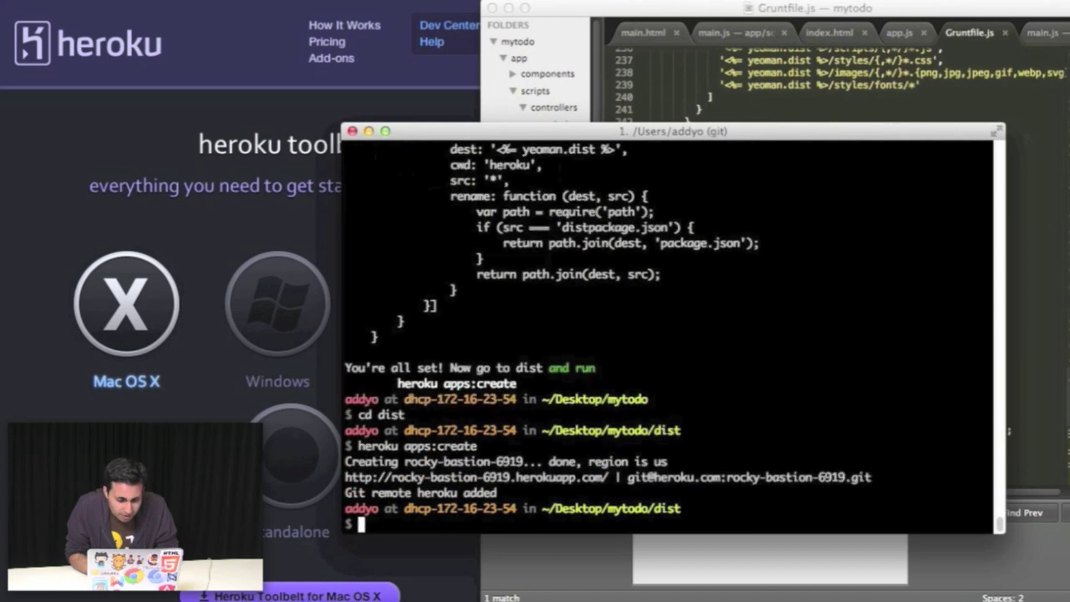
pyautogui.hotkey('ctrl', 'l')
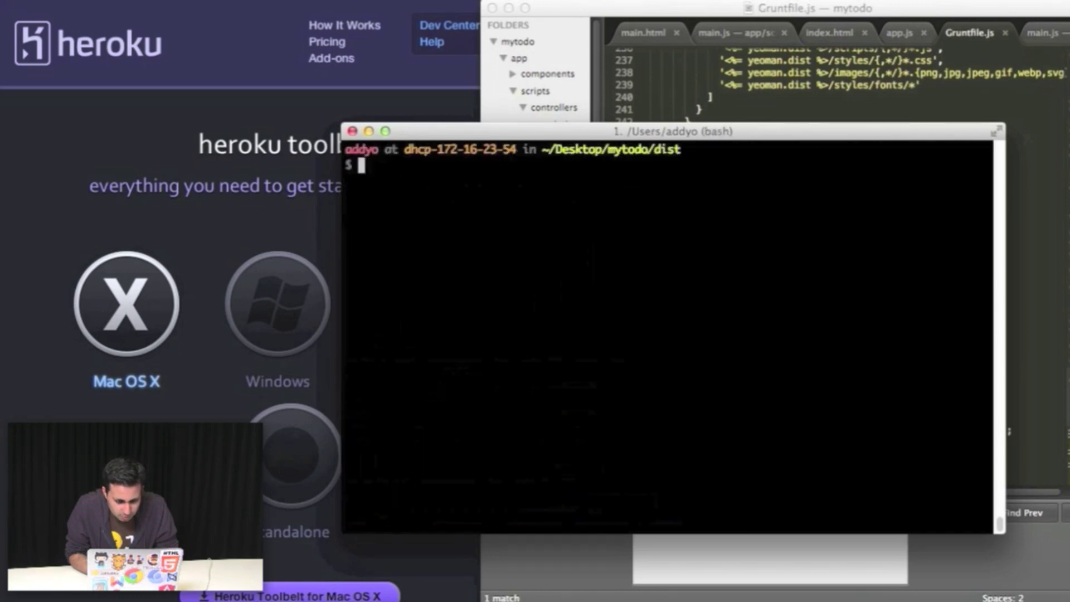
pyautogui.write('git subst')
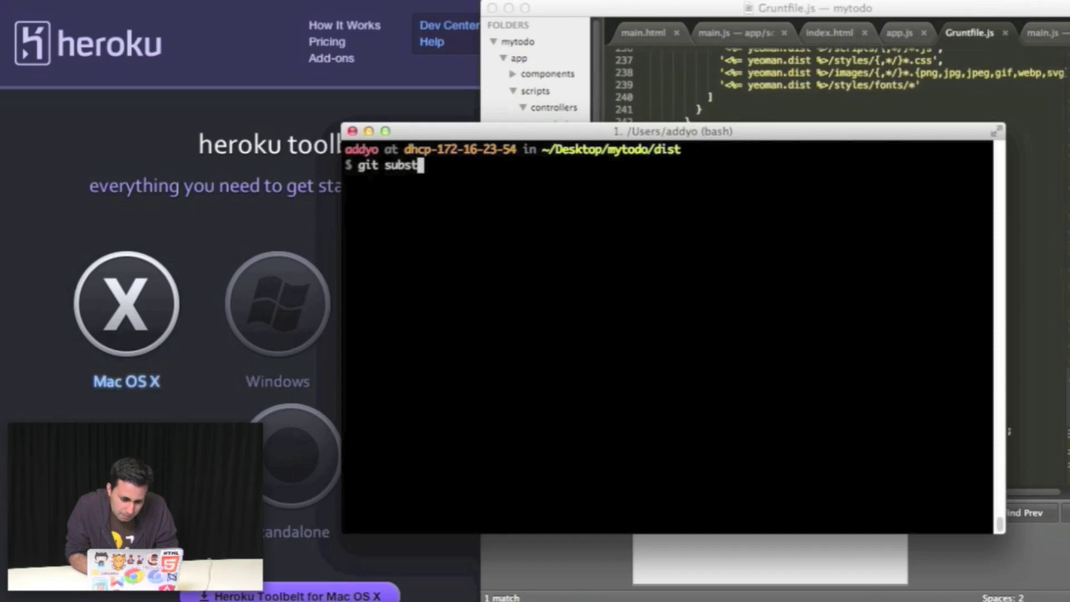
pyautogui.write('ree --prefix dist')
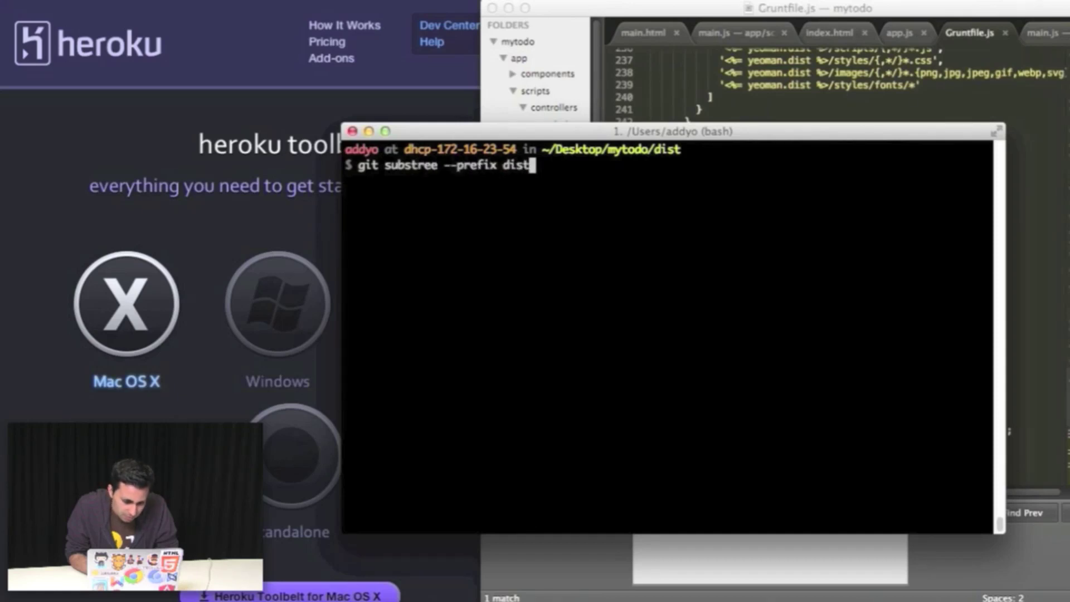
pyautogui.write(' heroku')
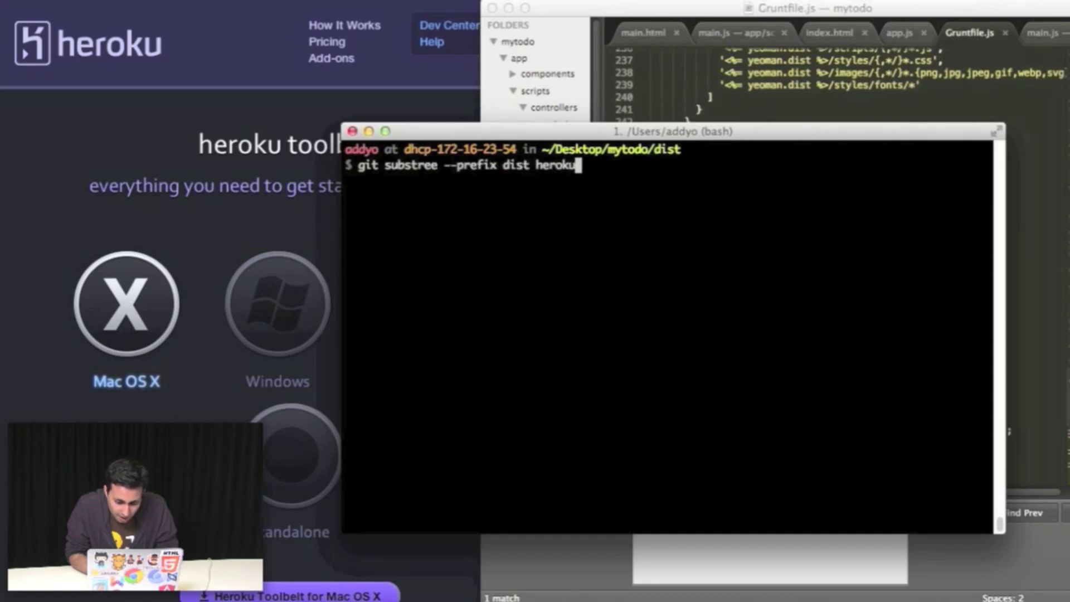
pyautogui.write('master')
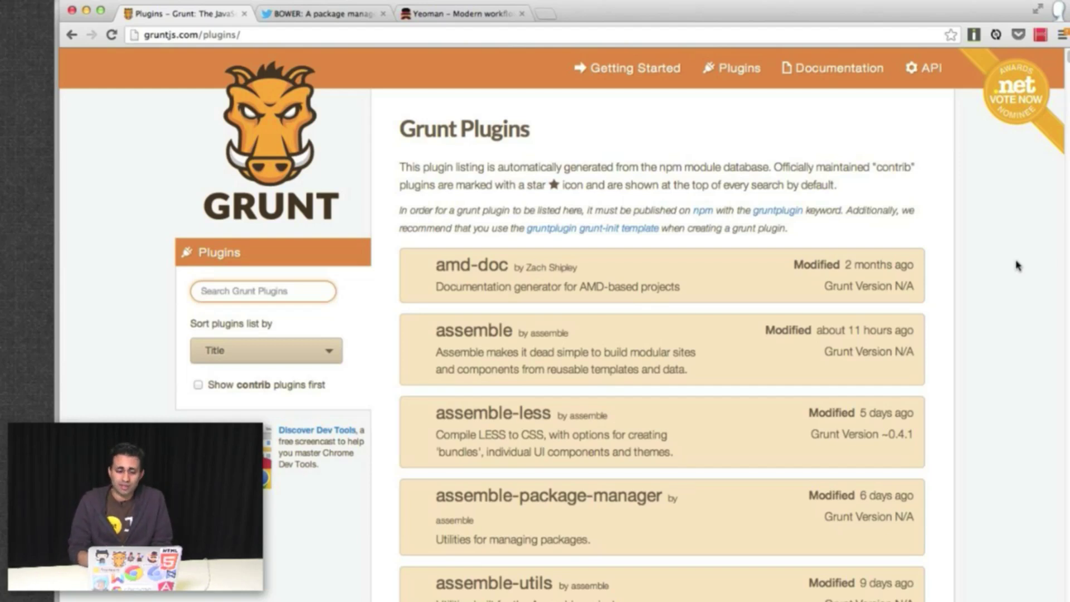
# - Move from the Bower tab to the Yeoman homepage tab in Chrome
pyautogui.click(302, 17)
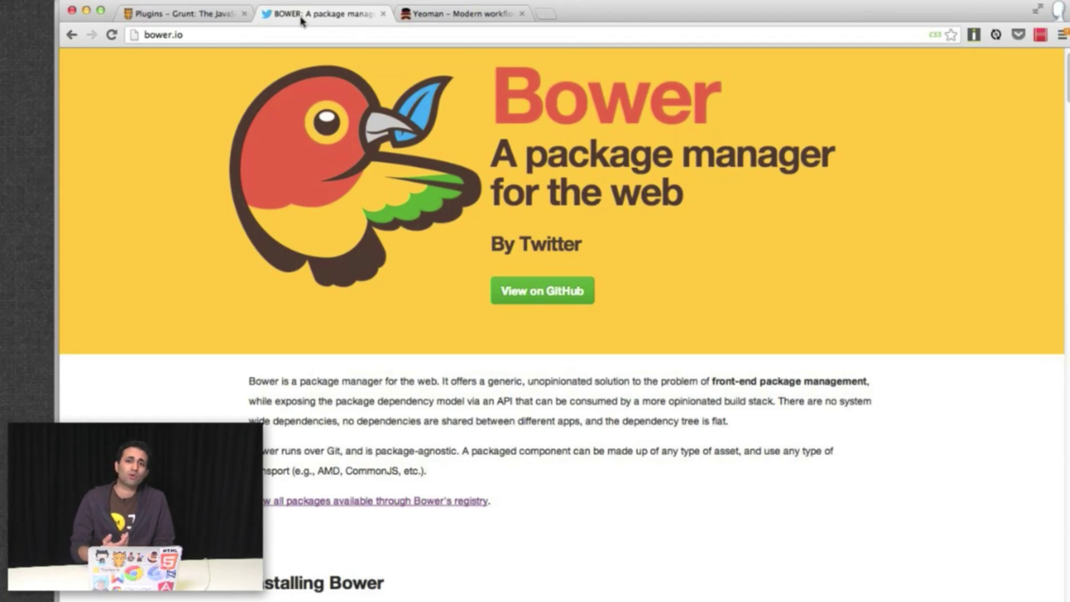
pyautogui.hotkey('ctrl', 'Tab')
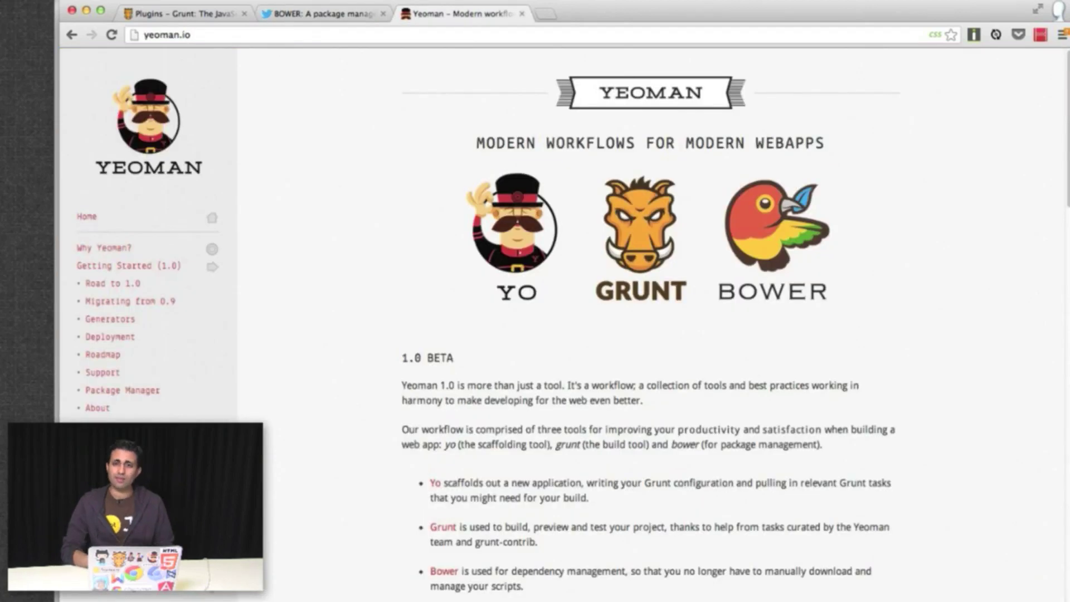